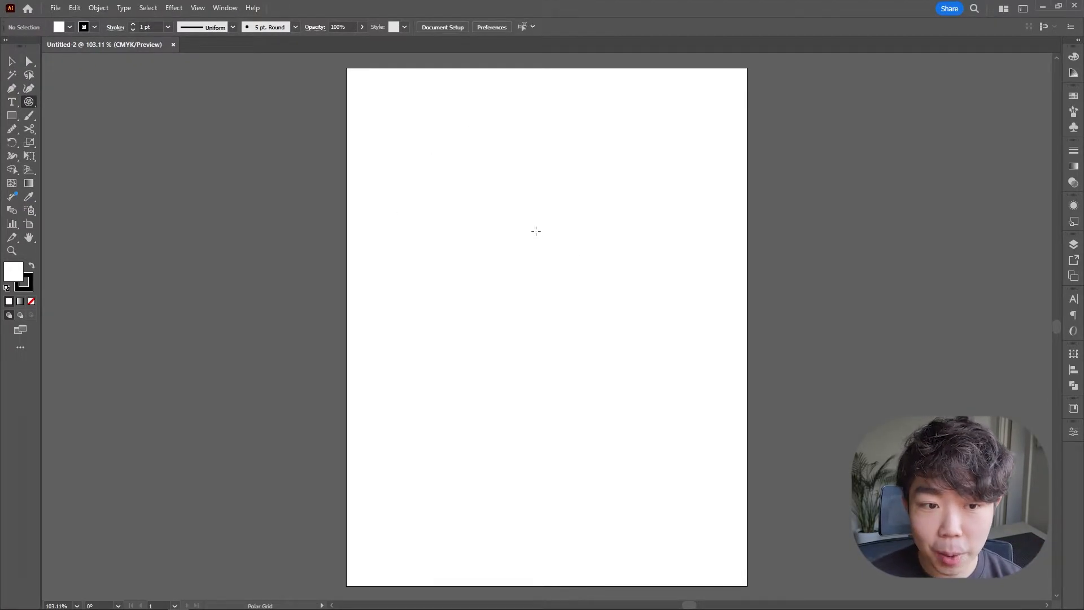
# Create a polar grid with 35 concentric dividers and 0 radial dividers.
pyautogui.click(536, 231)
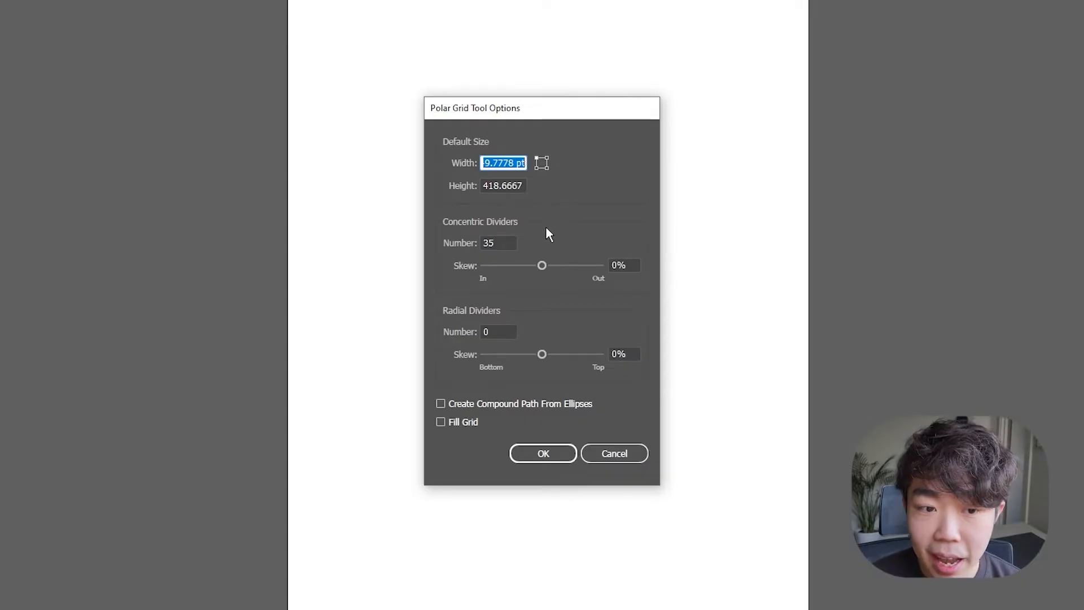
pyautogui.moveTo(512, 244); pyautogui.dragTo(457, 244)
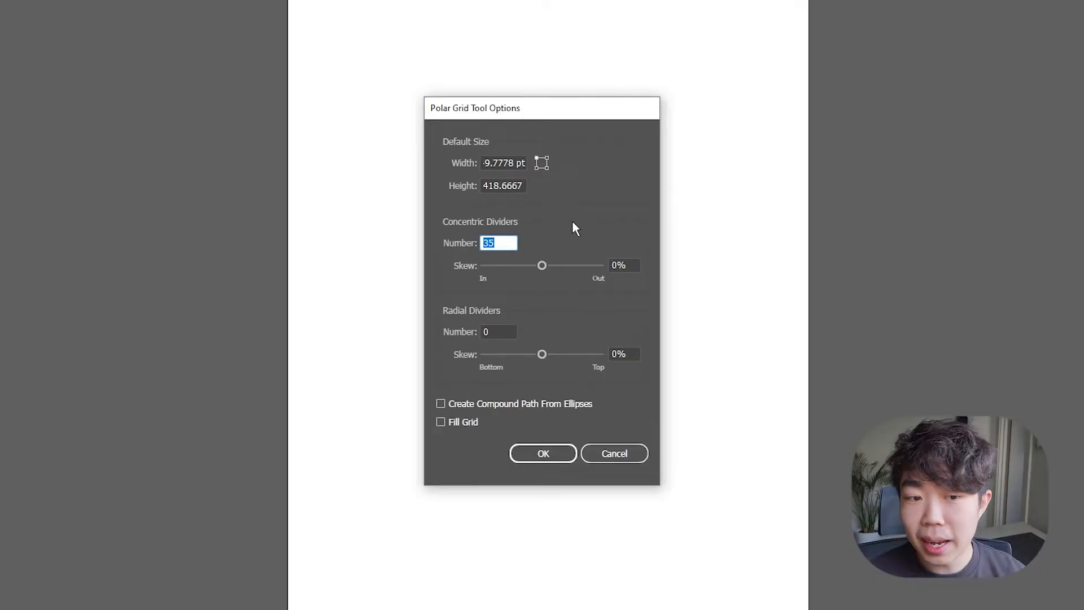
pyautogui.click(501, 330)
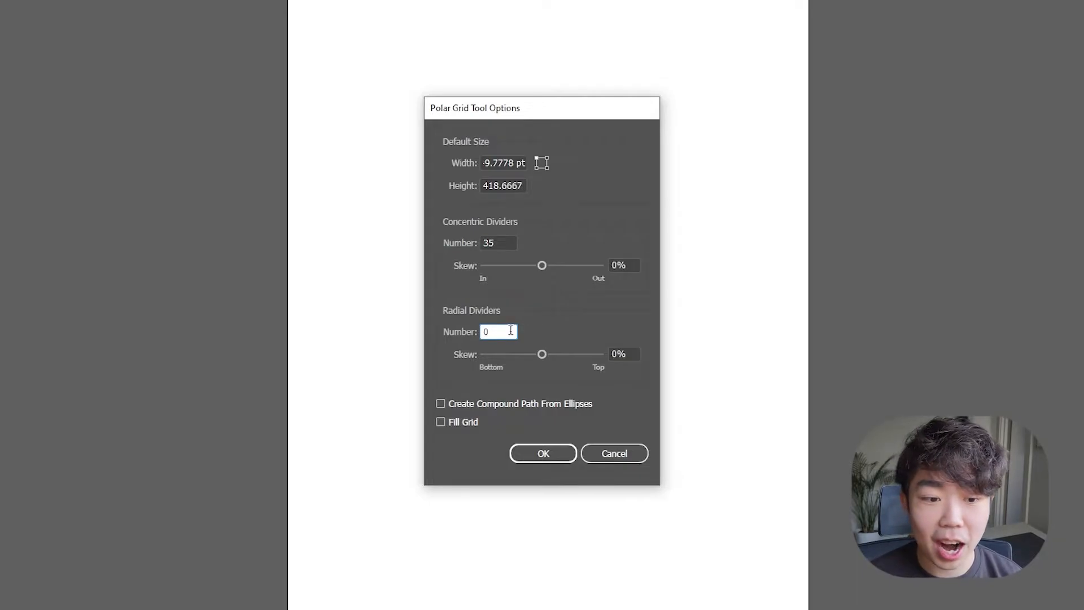
pyautogui.click(543, 454)
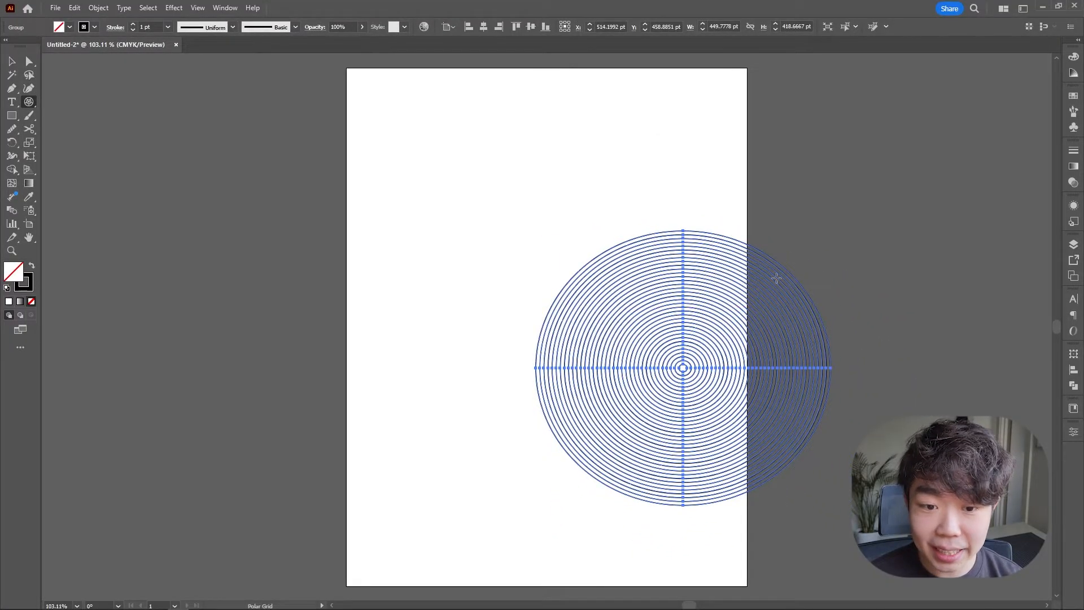
# Move the polar grid onto the middle of the page and ungroup it completely.
pyautogui.press('v')
pyautogui.moveTo(701, 297); pyautogui.dragTo(565, 193)
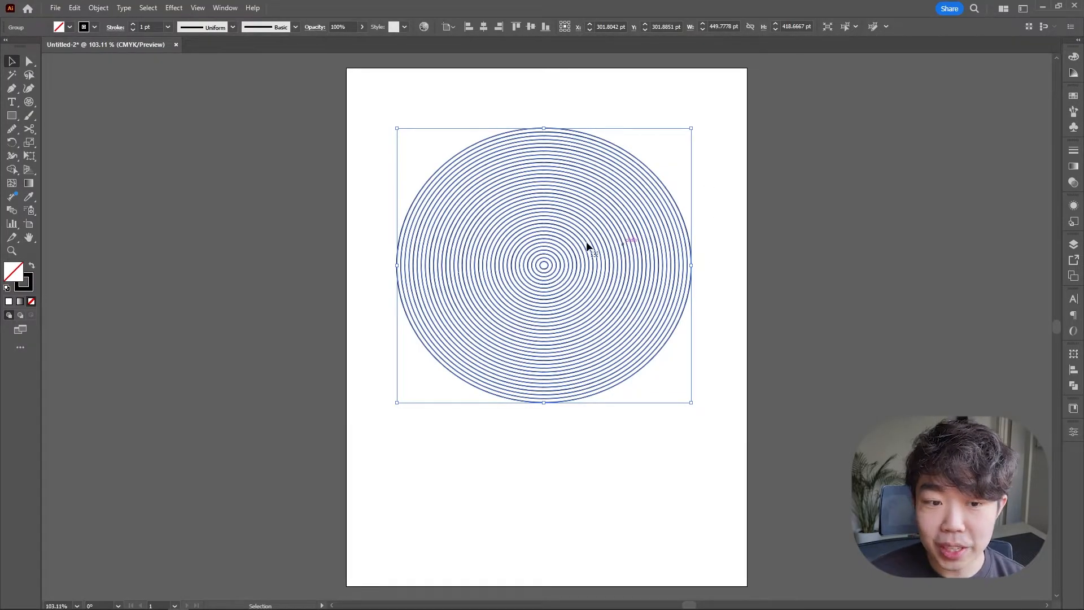
pyautogui.rightClick(638, 249)
pyautogui.click(689, 398)
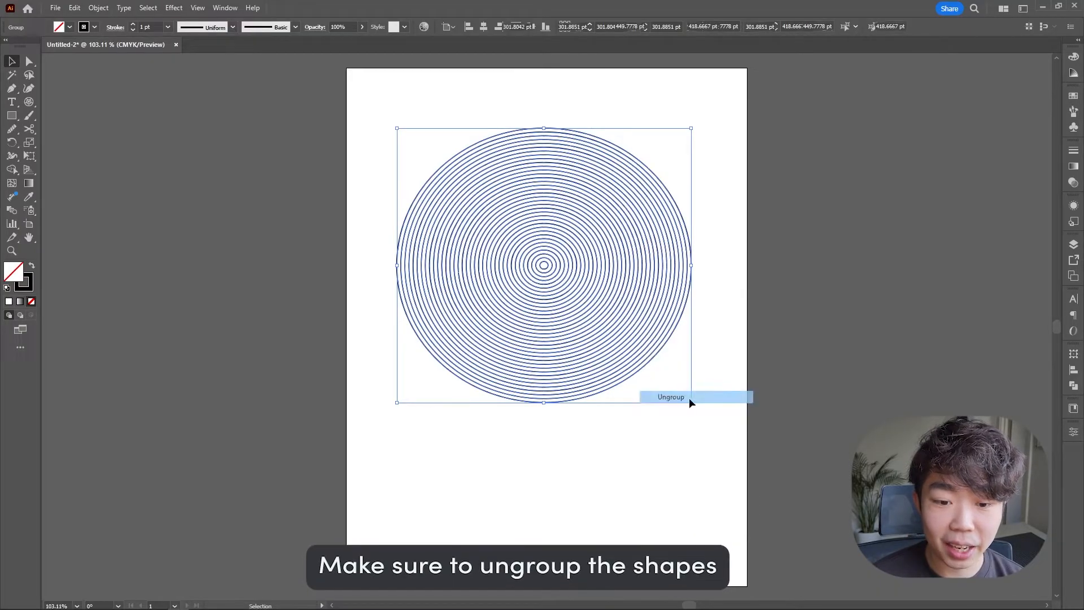
pyautogui.rightClick(535, 284)
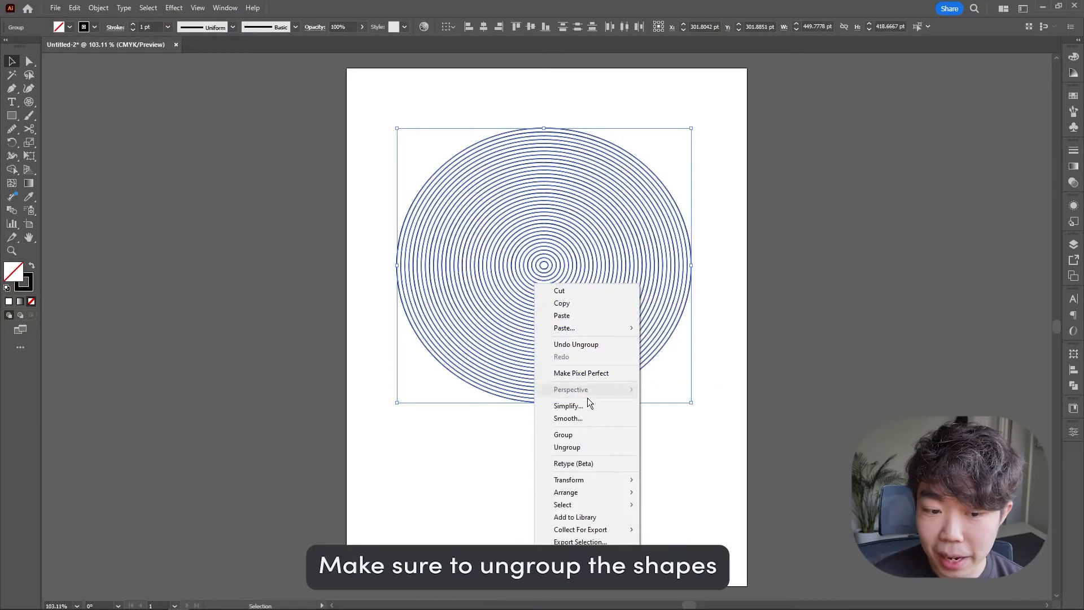
pyautogui.click(591, 449)
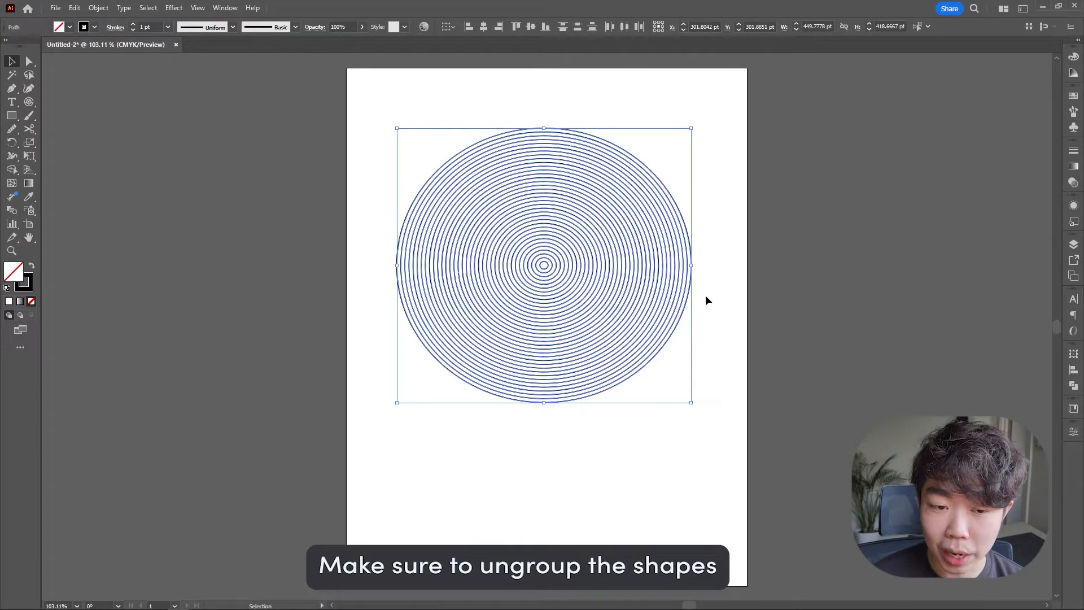
pyautogui.click(714, 298)
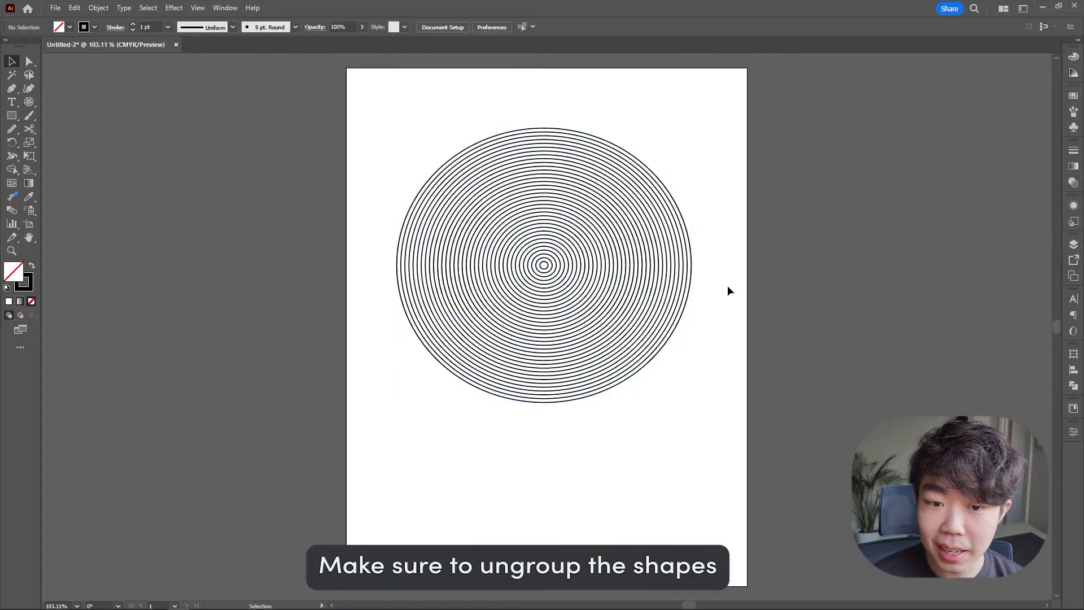
# Draw a horizontal line through the grid's center, extending past both sides of the circles.
pyautogui.click(31, 62)
pyautogui.scroll(2, 655, 265)
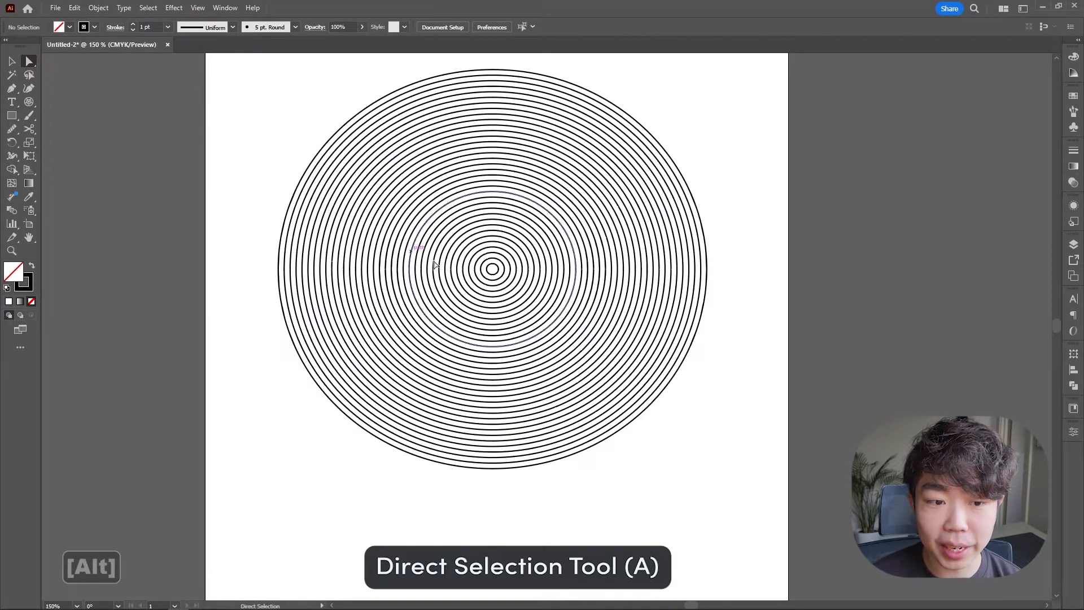
pyautogui.moveTo(567, 237); pyautogui.dragTo(601, 283)
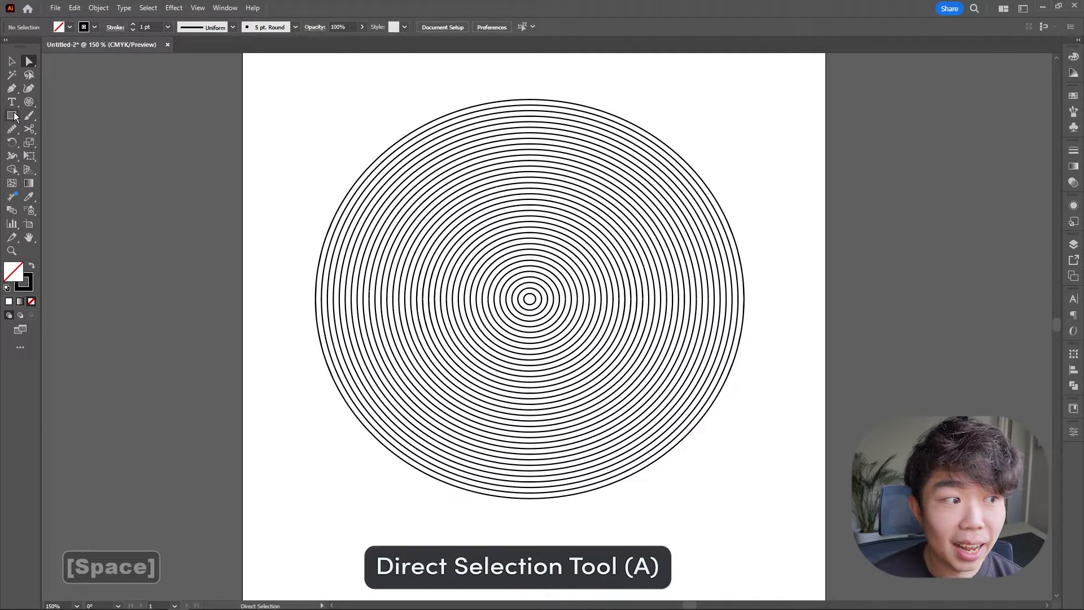
pyautogui.moveTo(29, 106); pyautogui.dragTo(59, 103)
pyautogui.moveTo(529, 299); pyautogui.dragTo(980, 300)
pyautogui.press('v')
pyautogui.moveTo(910, 300); pyautogui.dragTo(641, 306)
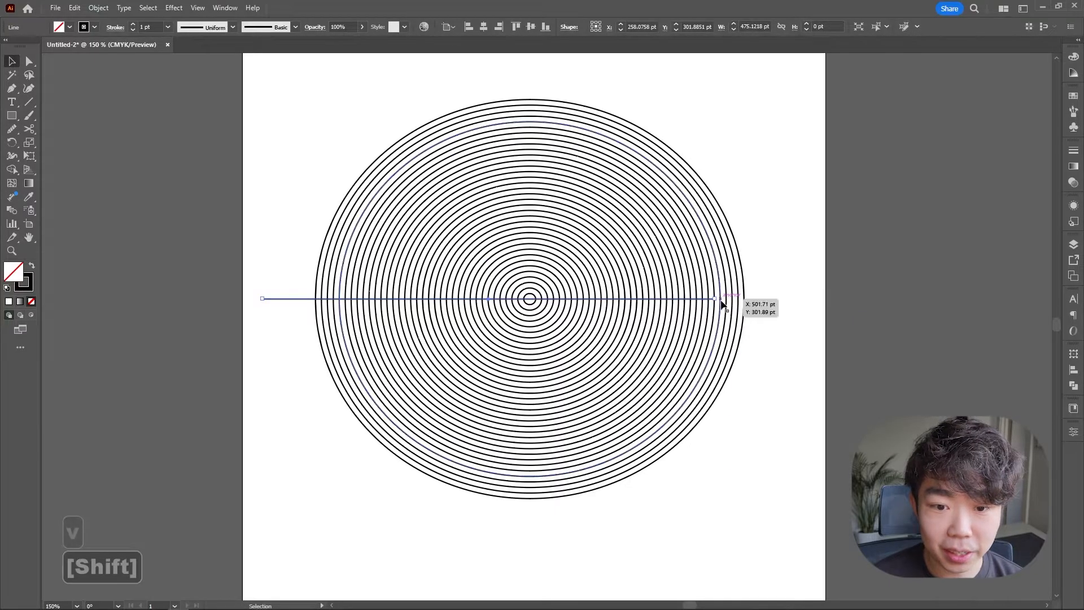
pyautogui.click(906, 267)
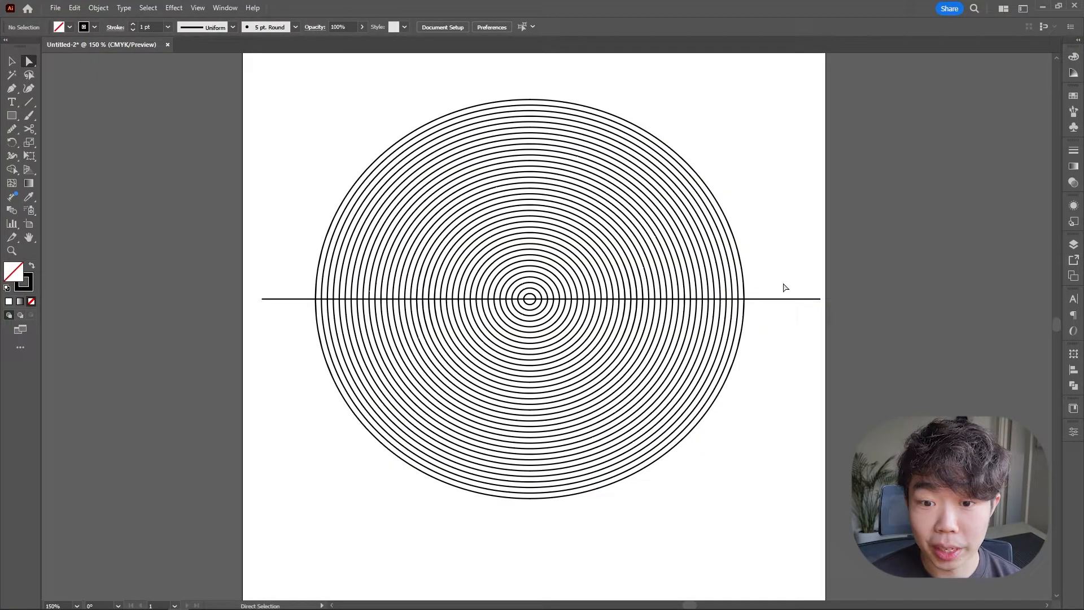
# Select the upper halves of all circles, then cut and paste them in place as separate arcs.
pyautogui.moveTo(801, 299); pyautogui.dragTo(260, 89)
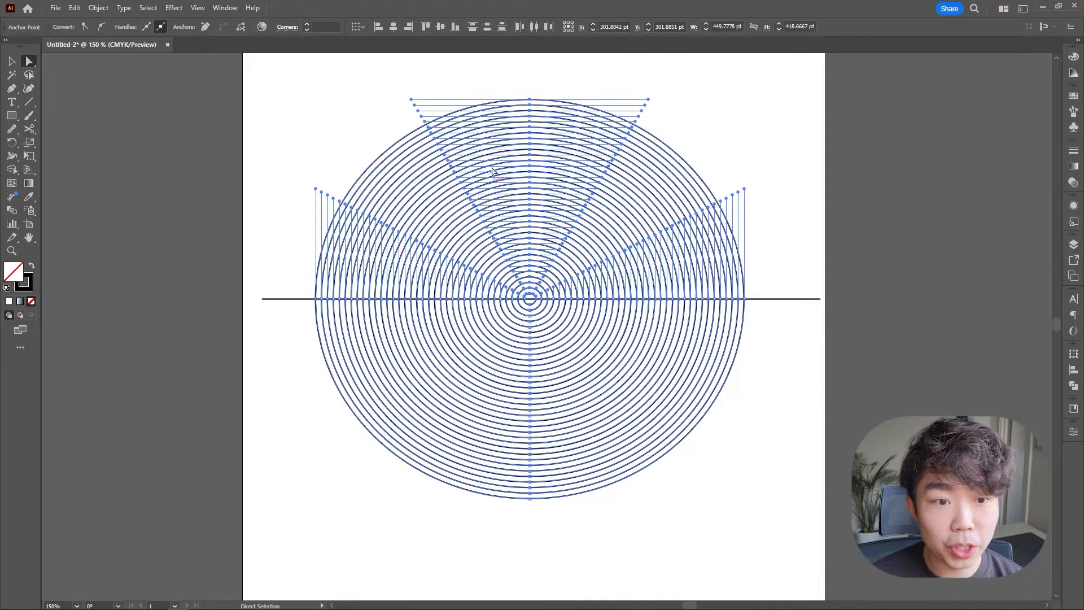
pyautogui.click(75, 8)
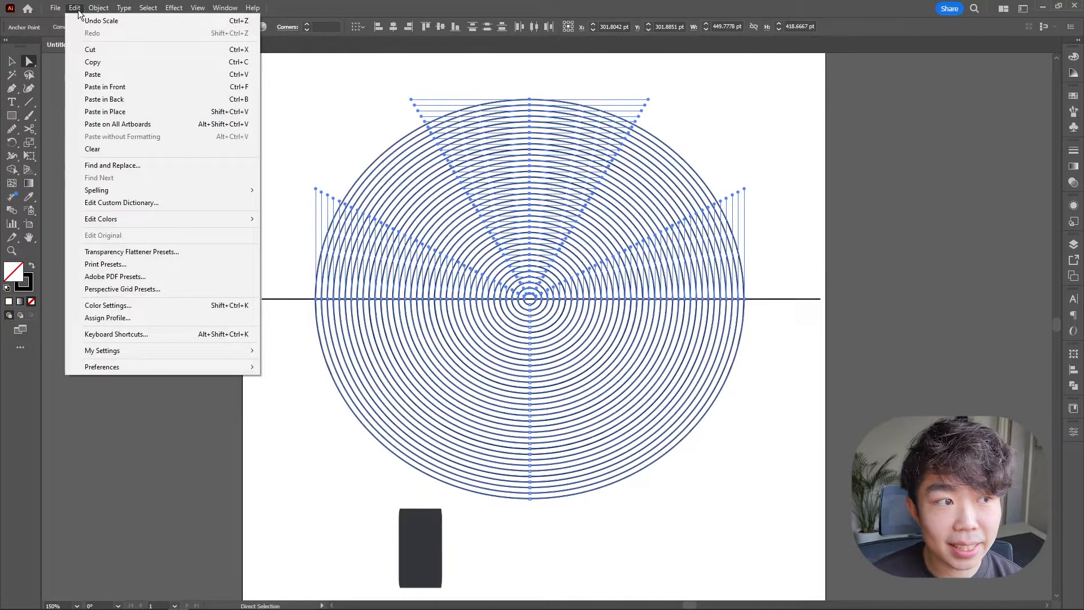
pyautogui.click(133, 50)
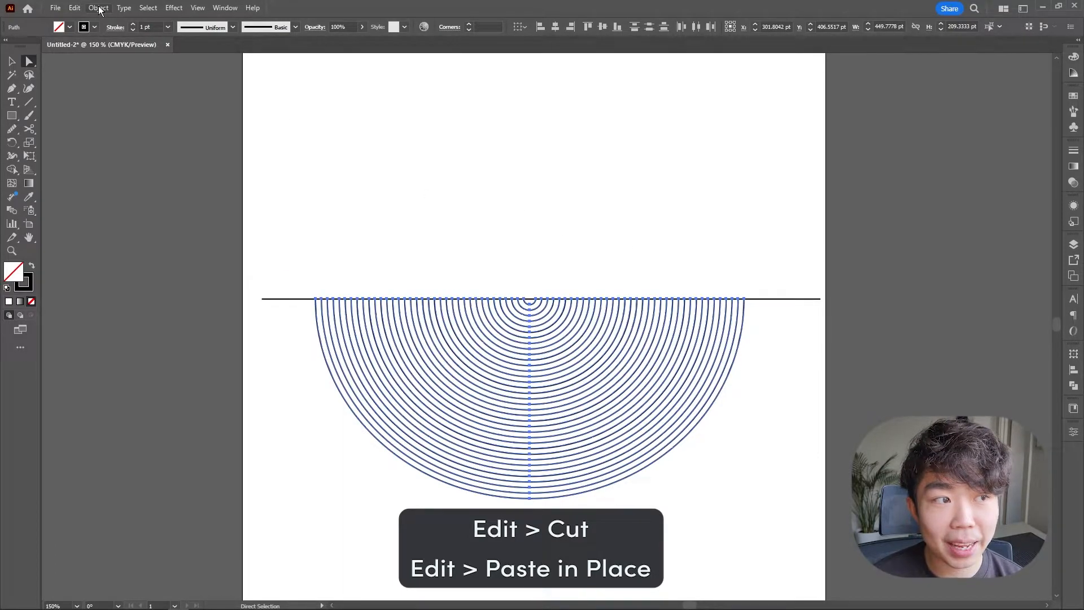
pyautogui.click(74, 8)
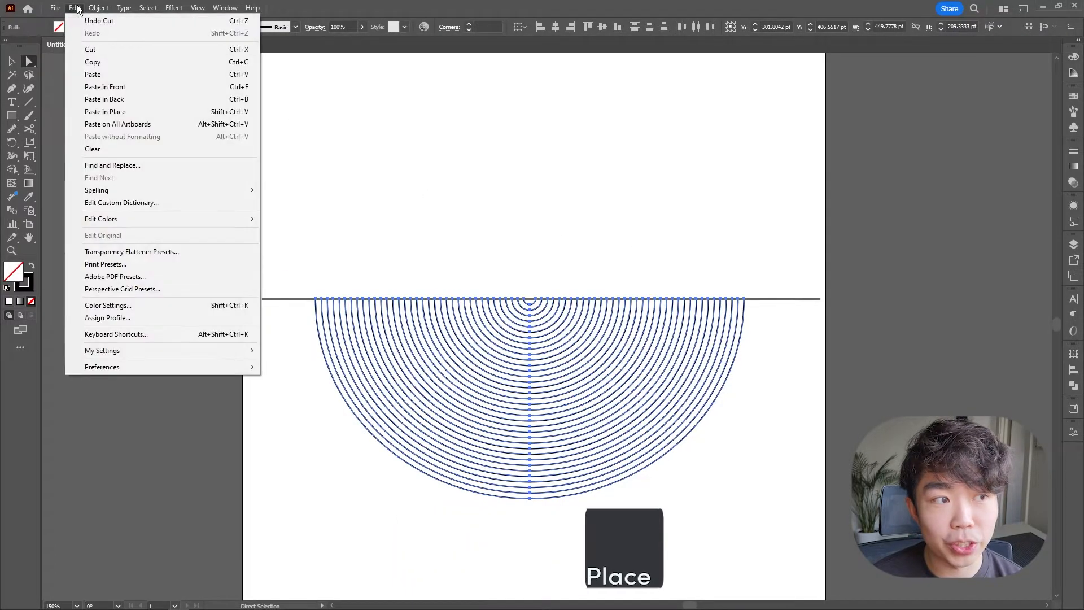
pyautogui.click(144, 111)
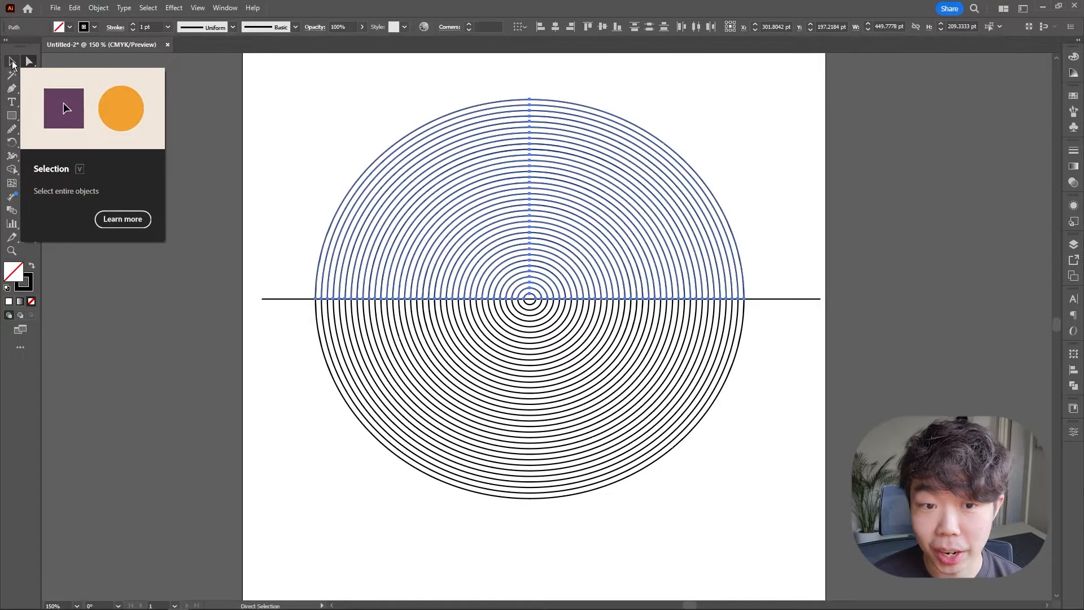
# Shift the upper half-arcs about 6 pt left so their ends meet the next lower rings, forming a spiral.
pyautogui.click(12, 62)
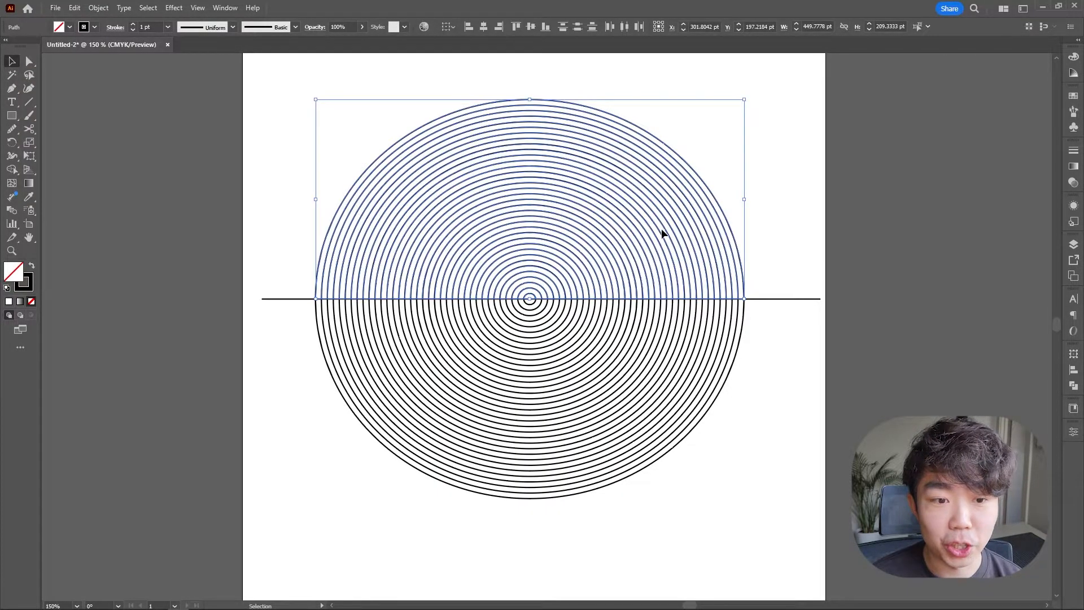
pyautogui.keyDown('alt'); pyautogui.scroll(3, 559, 290); pyautogui.keyUp('alt')
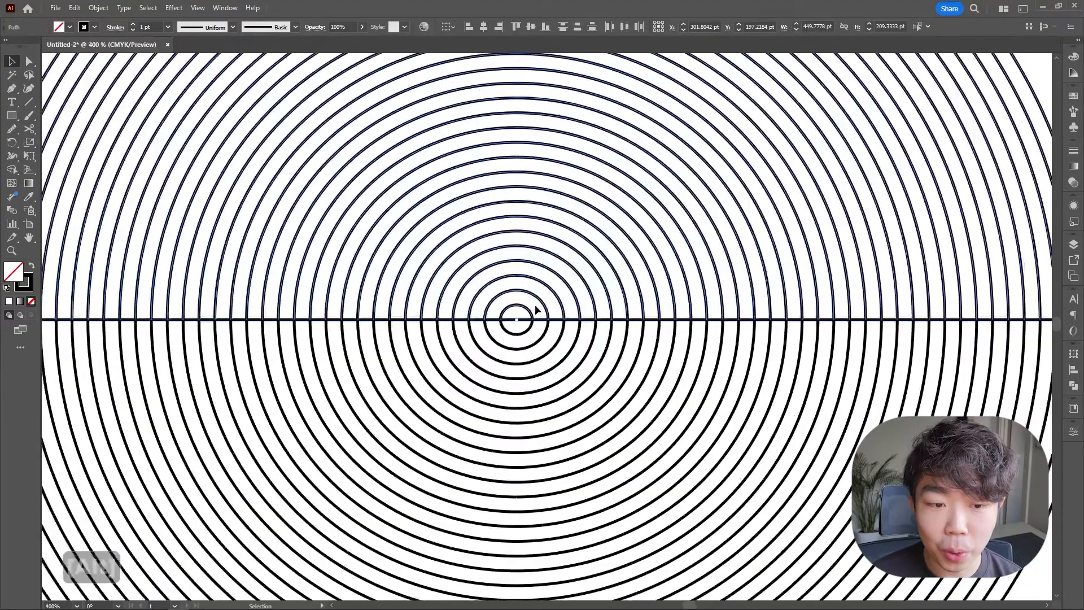
pyautogui.keyDown('alt'); pyautogui.scroll(-1, 559, 315); pyautogui.keyUp('alt')
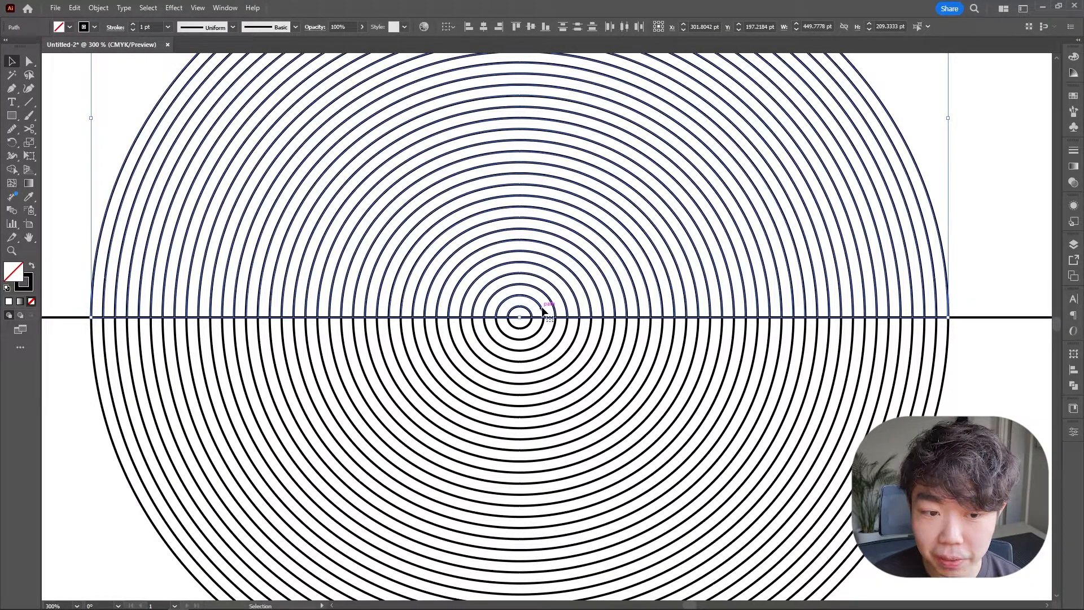
pyautogui.moveTo(542, 309); pyautogui.dragTo(529, 312)
pyautogui.scroll(3, 499, 329)
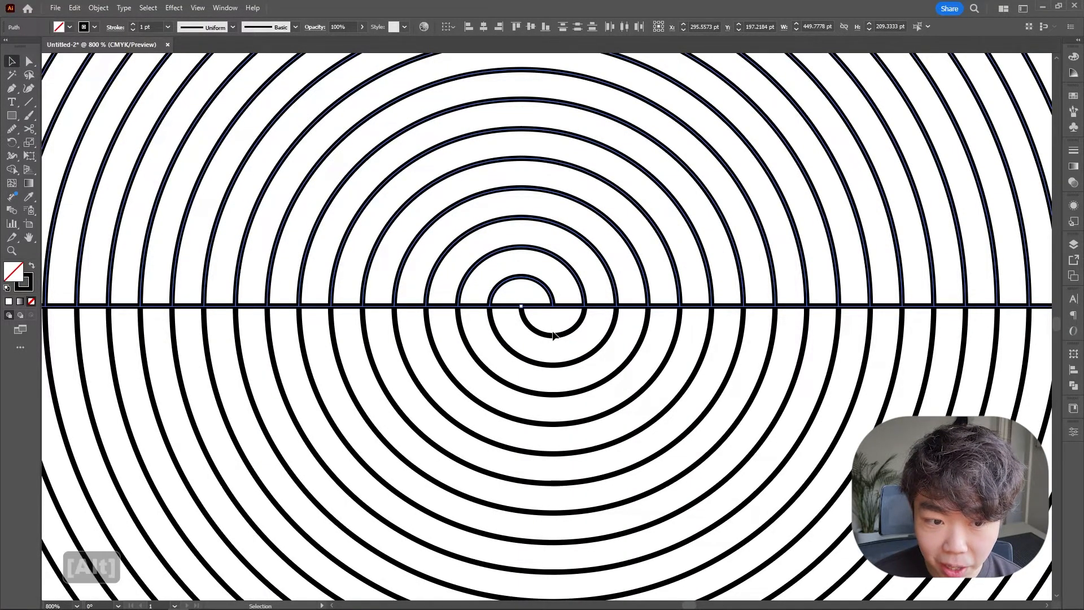
pyautogui.scroll(-5, 553, 335)
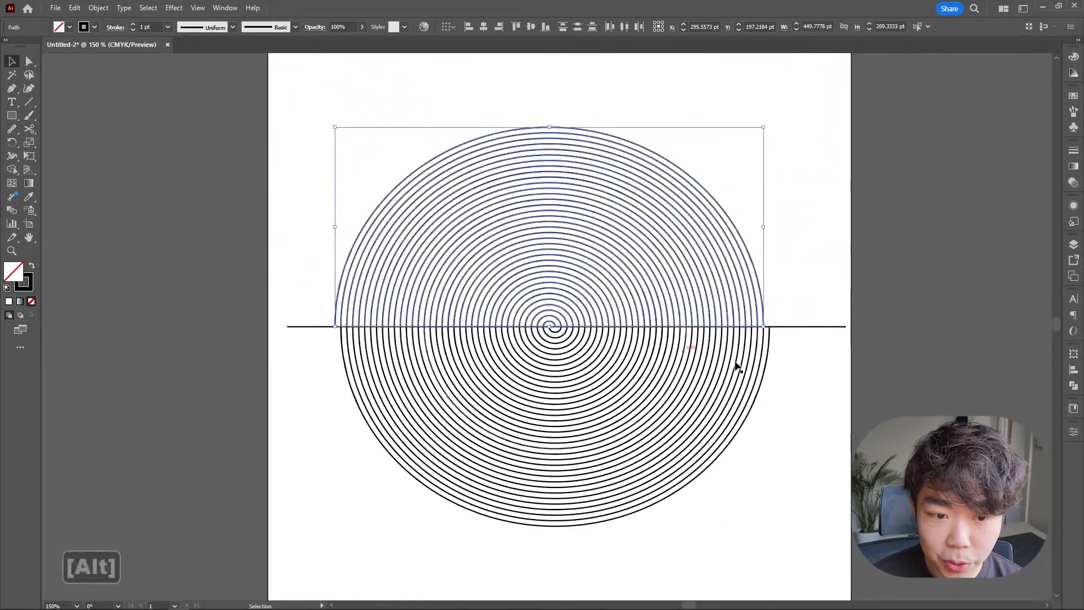
pyautogui.click(737, 367)
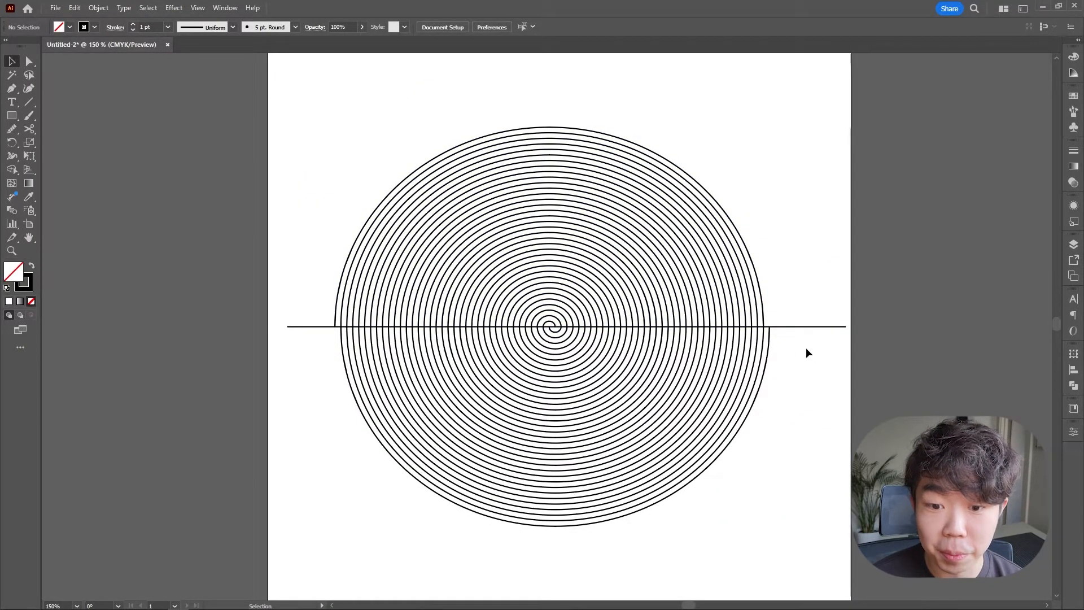
# Delete the horizontal guide line.
pyautogui.moveTo(795, 293); pyautogui.dragTo(789, 288)
pyautogui.press('Delete')
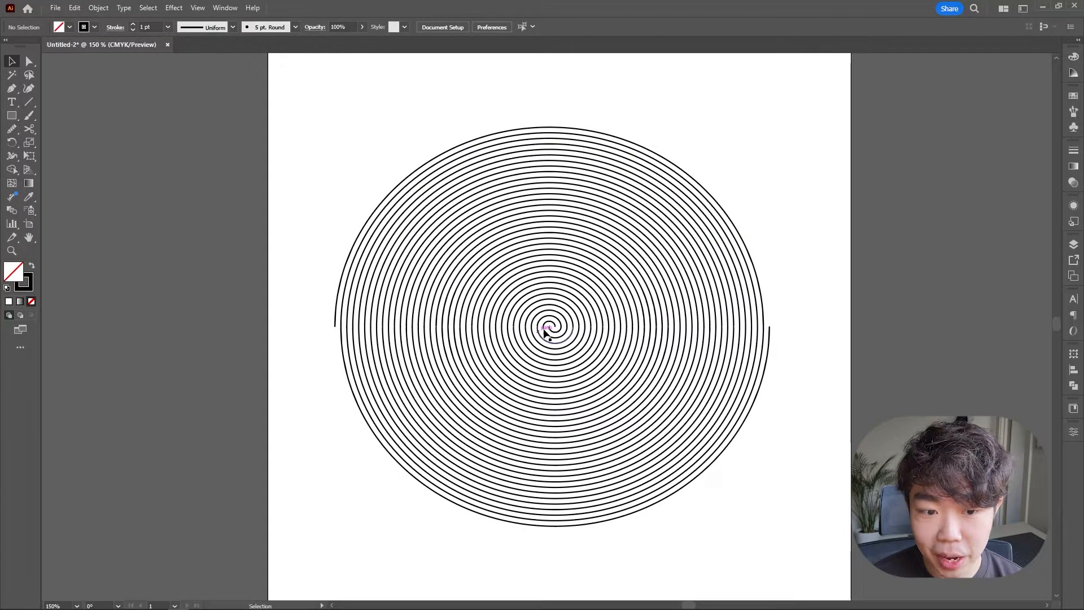
# Delete the unmatched outer lower half-circle and the small leftover arc at the spiral's center.
pyautogui.click(768, 350)
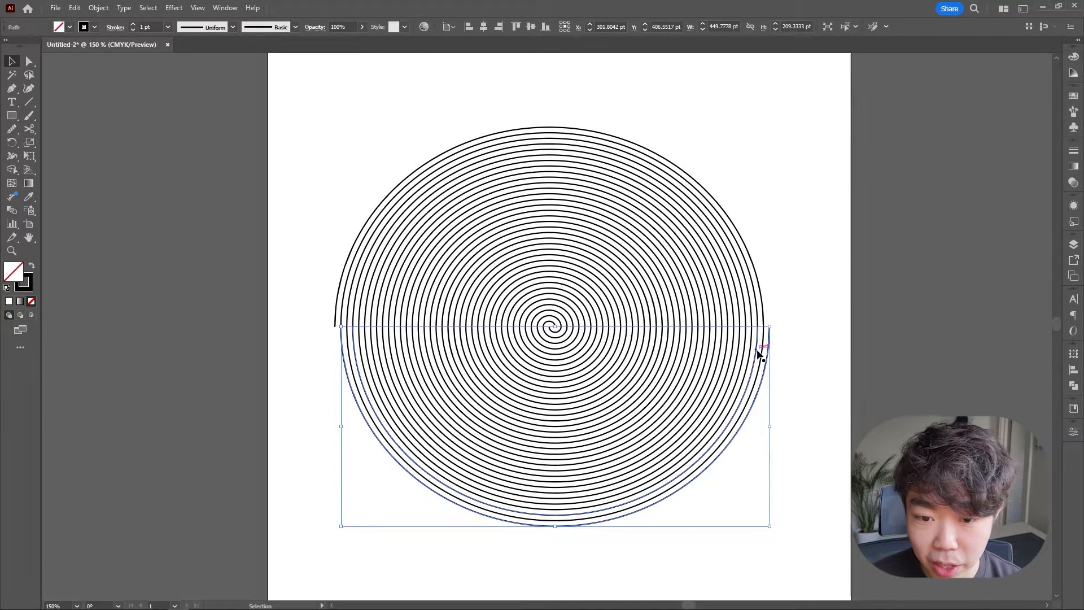
pyautogui.keyDown('shift'); pyautogui.click(748, 354); pyautogui.keyUp('shift')
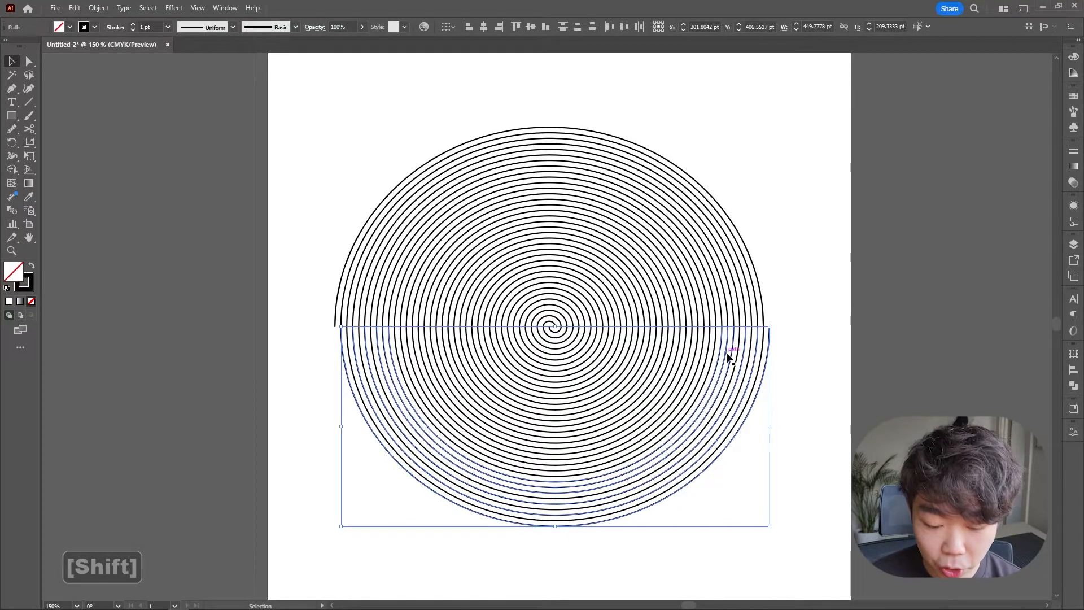
pyautogui.press('Delete')
pyautogui.press('Delete')
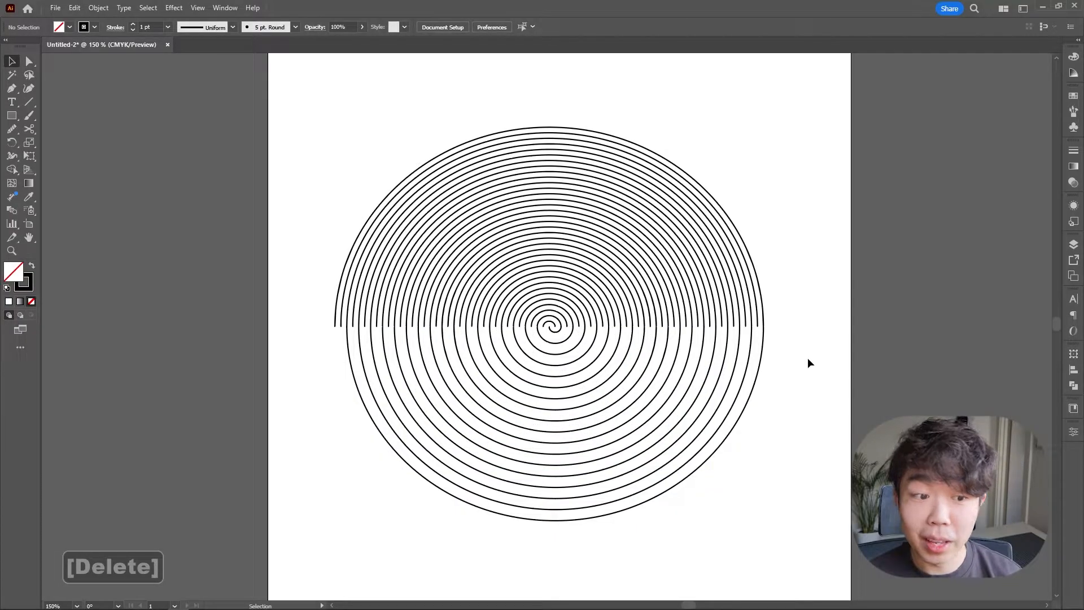
pyautogui.click(551, 325)
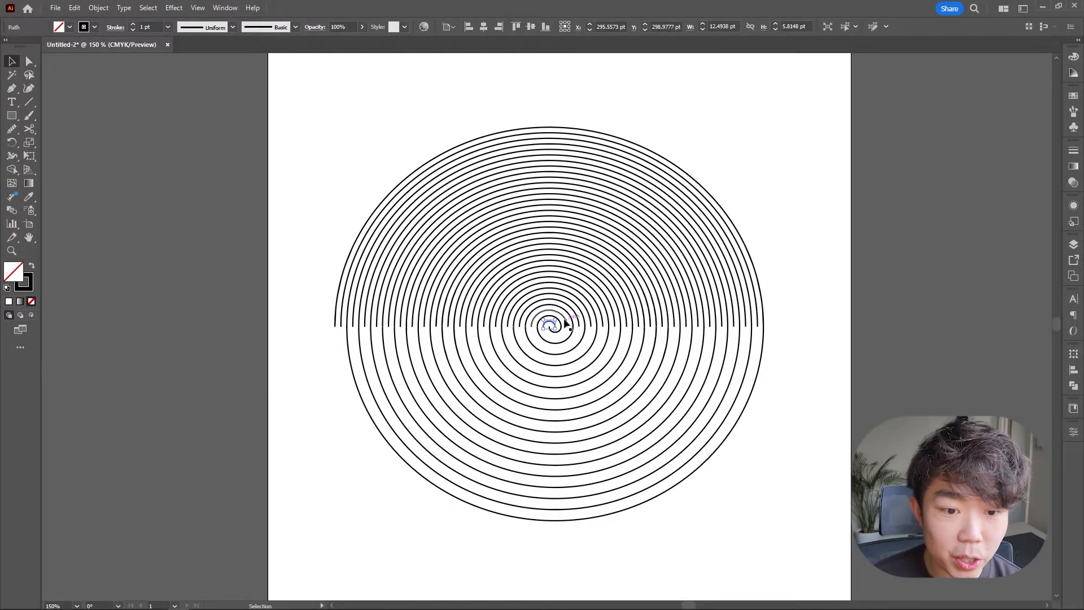
pyautogui.press('Delete')
pyautogui.press('Delete')
pyautogui.press('Delete')
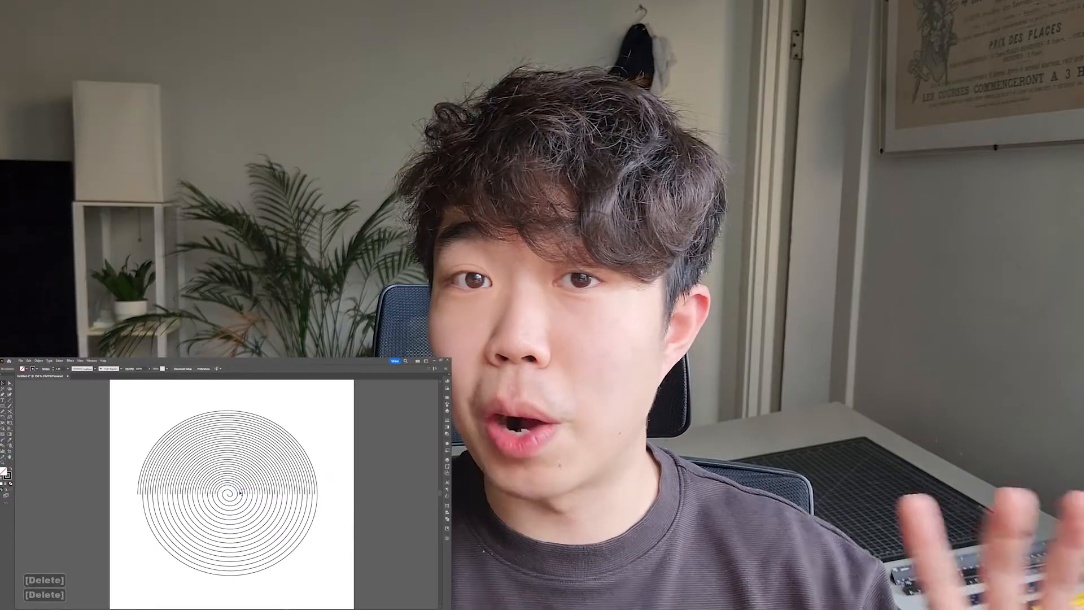
# Delete each remaining stray arc stub along the right side of the center line, one by one.
pyautogui.press('Delete')
pyautogui.click(251, 492)
pyautogui.press('Delete')
pyautogui.click(256, 493)
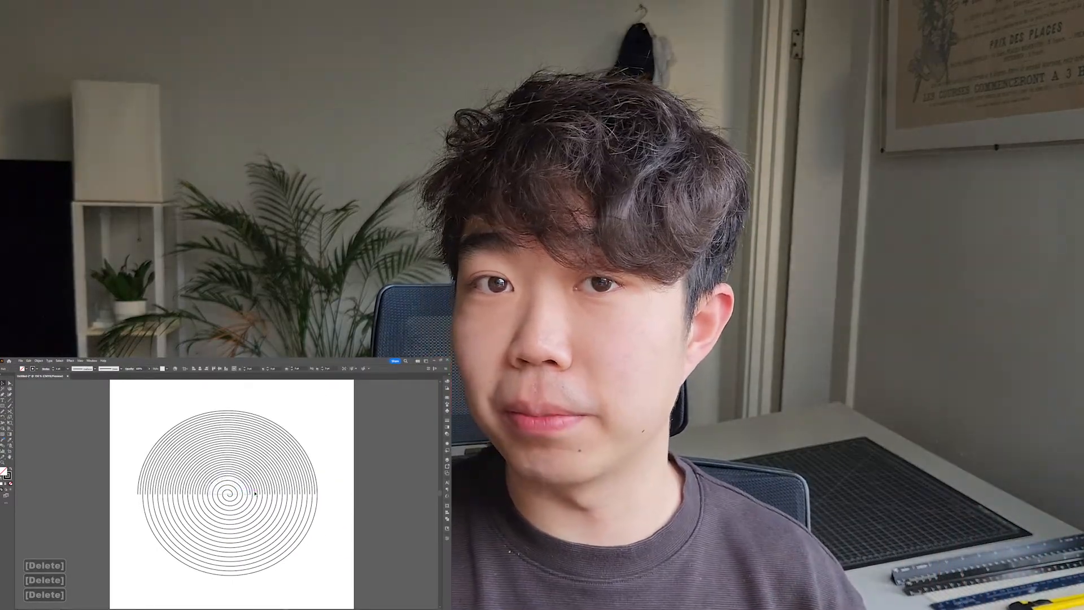
pyautogui.press('Delete')
pyautogui.click(259, 493)
pyautogui.press('Delete')
pyautogui.click(263, 493)
pyautogui.press('Delete')
pyautogui.click(268, 494)
pyautogui.press('Delete')
pyautogui.click(273, 494)
pyautogui.press('Delete')
pyautogui.click(278, 494)
pyautogui.press('Delete')
pyautogui.click(282, 493)
pyautogui.press('Delete')
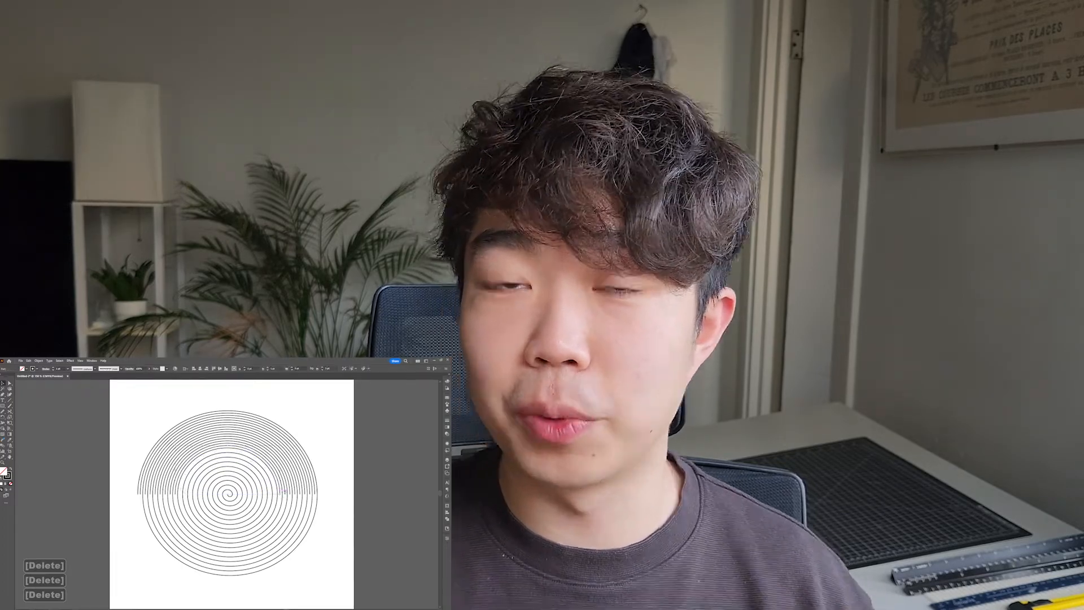
pyautogui.click(287, 494)
pyautogui.press('Delete')
pyautogui.click(290, 493)
pyautogui.press('Delete')
pyautogui.click(295, 493)
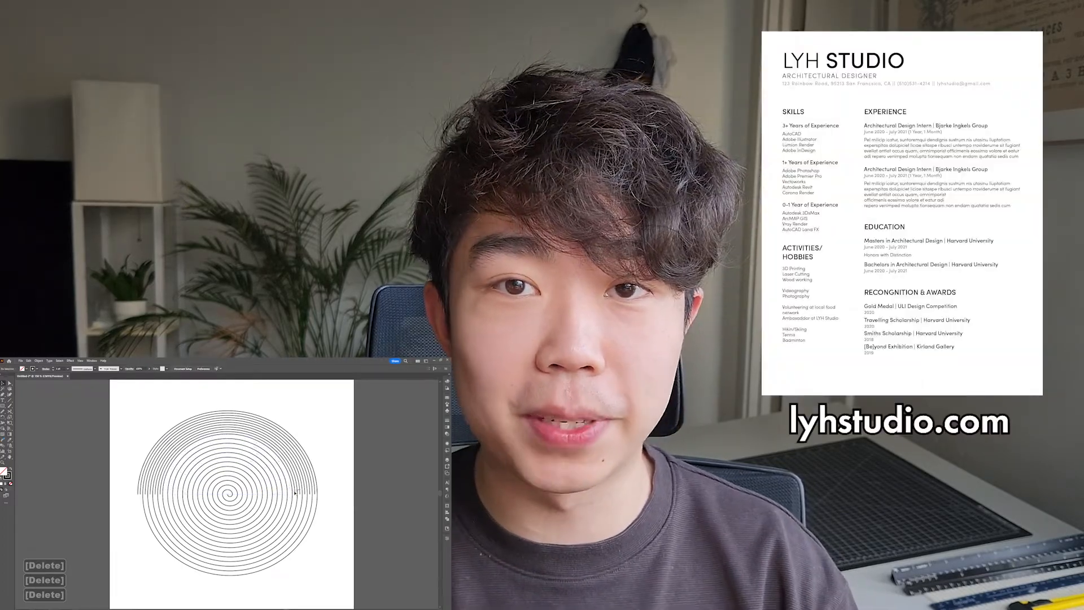
pyautogui.press('Delete')
pyautogui.click(300, 494)
pyautogui.press('Delete')
pyautogui.click(305, 494)
pyautogui.press('Delete')
pyautogui.click(310, 494)
pyautogui.press('Delete')
pyautogui.click(315, 493)
pyautogui.press('Delete')
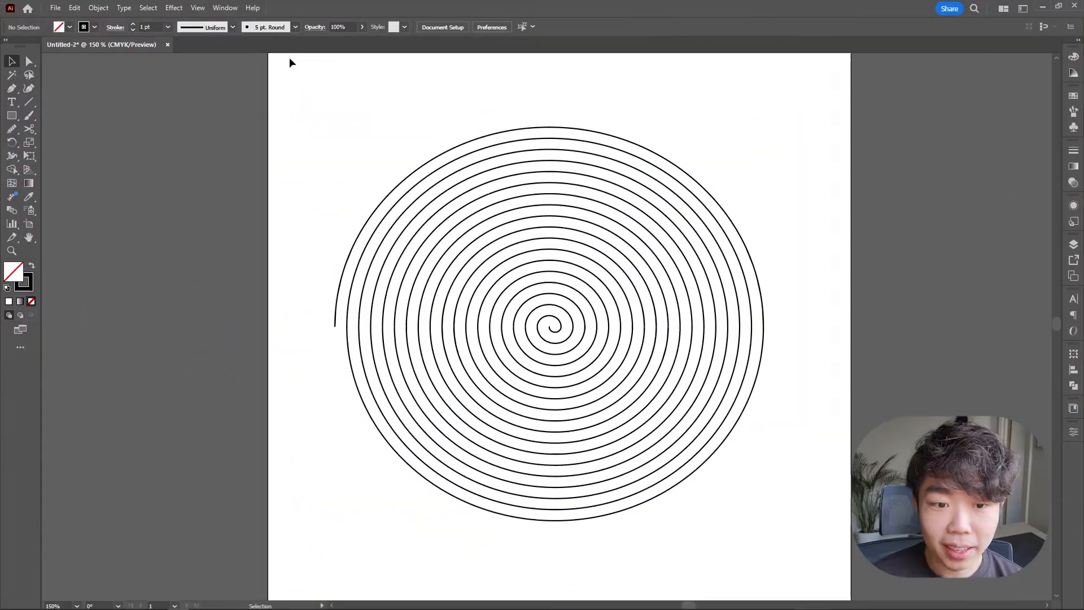
pyautogui.moveTo(290, 60); pyautogui.dragTo(832, 403)
pyautogui.click(832, 404)
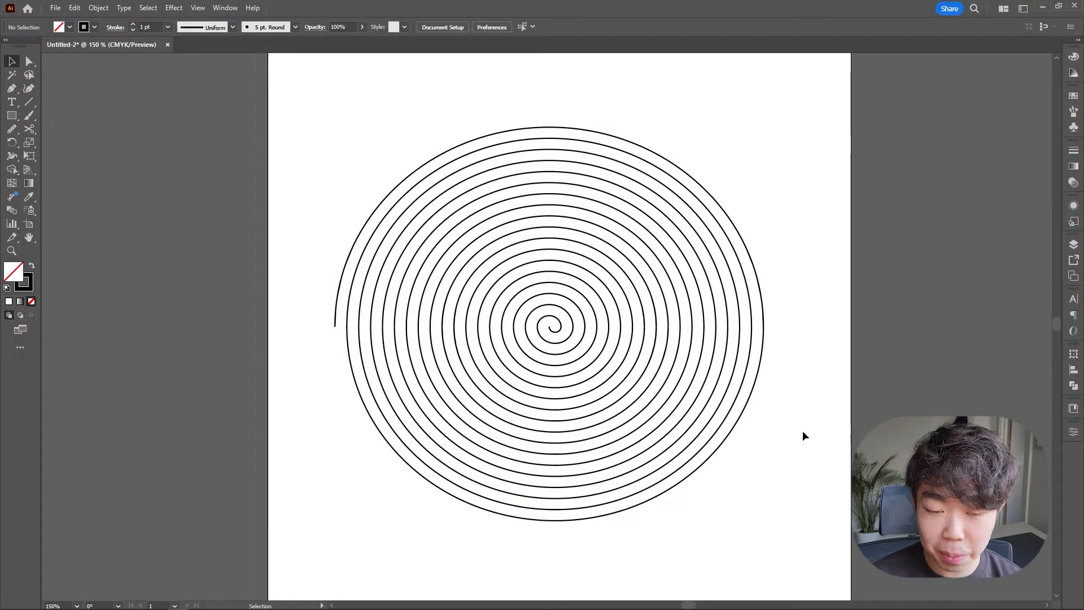
# Move the outermost upper half-arc up and to the right, away from the spiral.
pyautogui.moveTo(777, 484); pyautogui.dragTo(284, 90)
pyautogui.click(780, 331)
pyautogui.moveTo(803, 271); pyautogui.dragTo(834, 220)
pyautogui.click(791, 270)
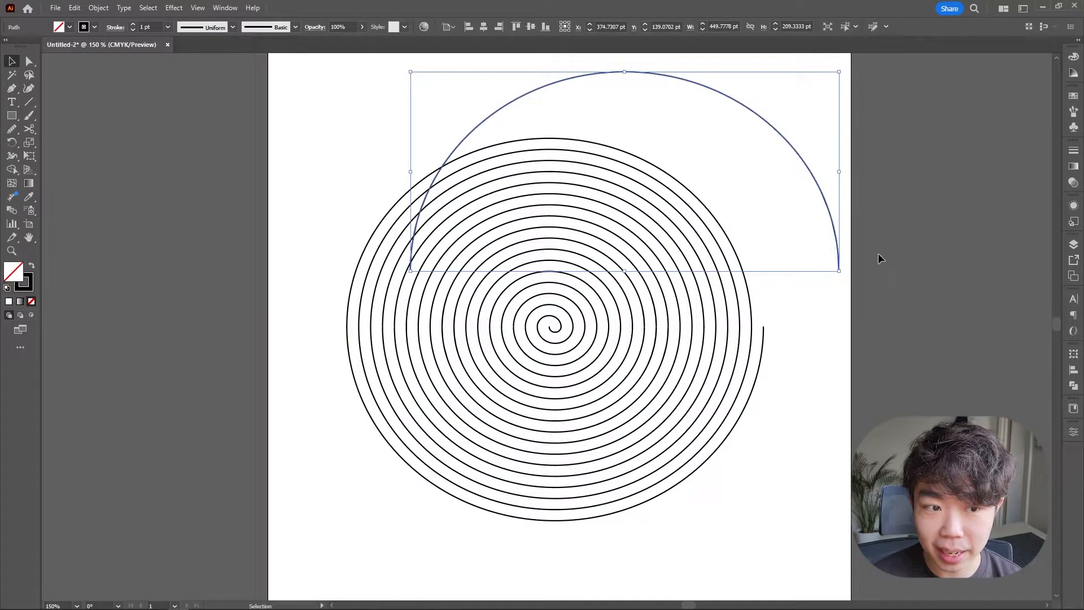
# Undo the outer half-arc's move and an accidental drag that followed it.
pyautogui.hotkey('ctrl', 'z')
pyautogui.moveTo(576, 346); pyautogui.dragTo(702, 362)
pyautogui.hotkey('ctrl', 'z')
pyautogui.click(814, 415)
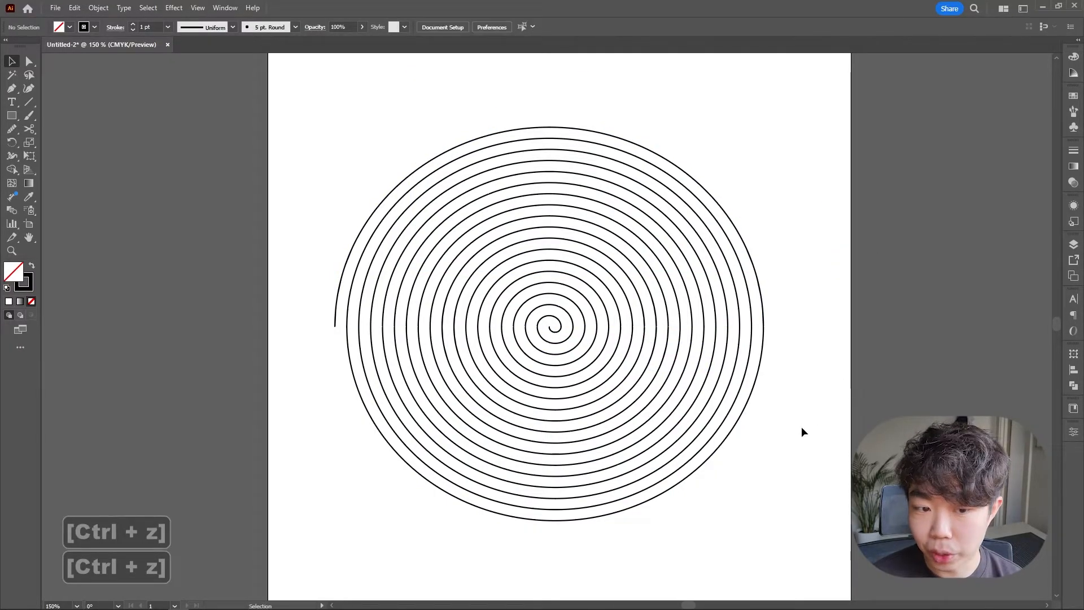
# Select all the spiral's arcs and join them into a single path.
pyautogui.moveTo(790, 517); pyautogui.dragTo(283, 97)
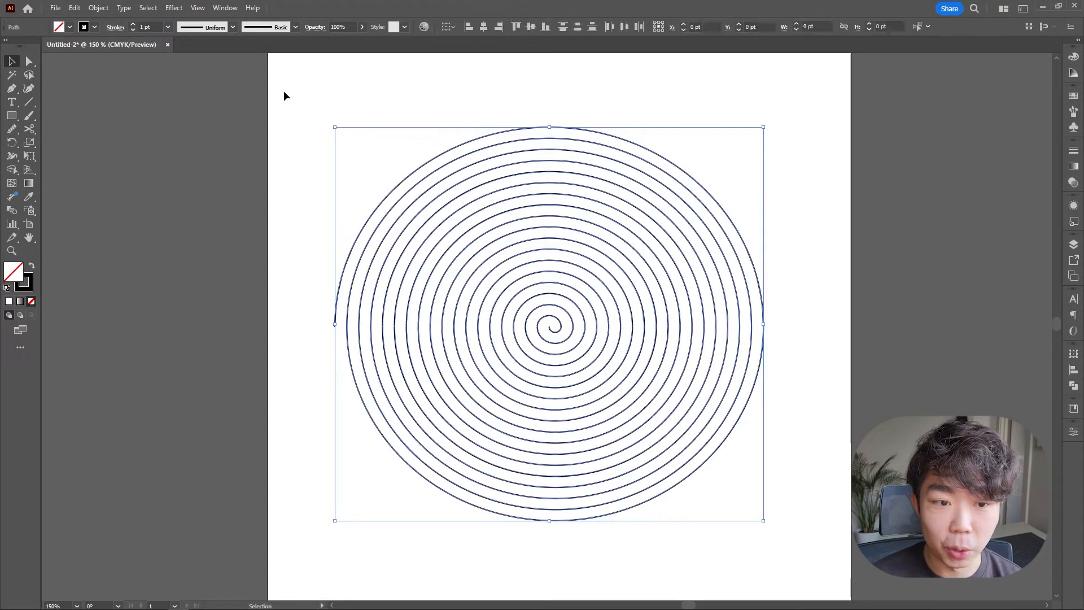
pyautogui.click(98, 7)
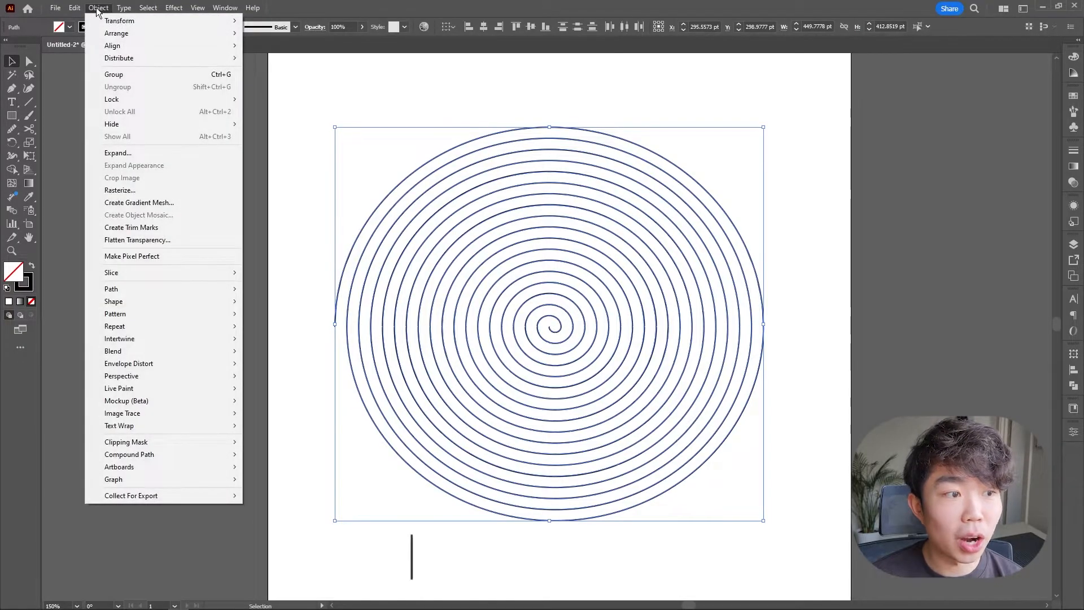
pyautogui.moveTo(209, 291)
pyautogui.click(271, 288)
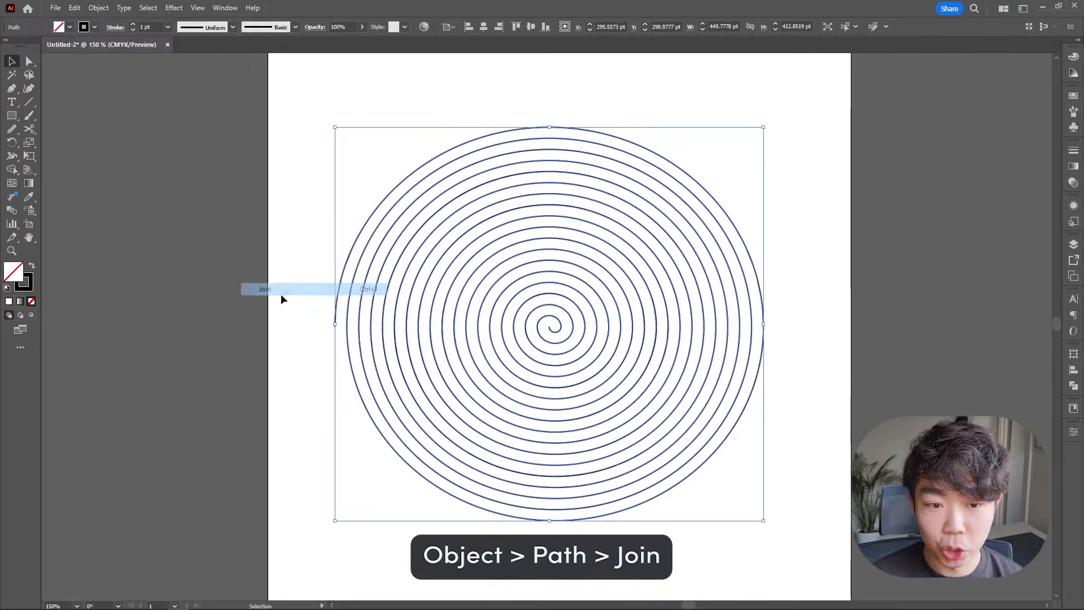
pyautogui.click(803, 257)
pyautogui.click(749, 293)
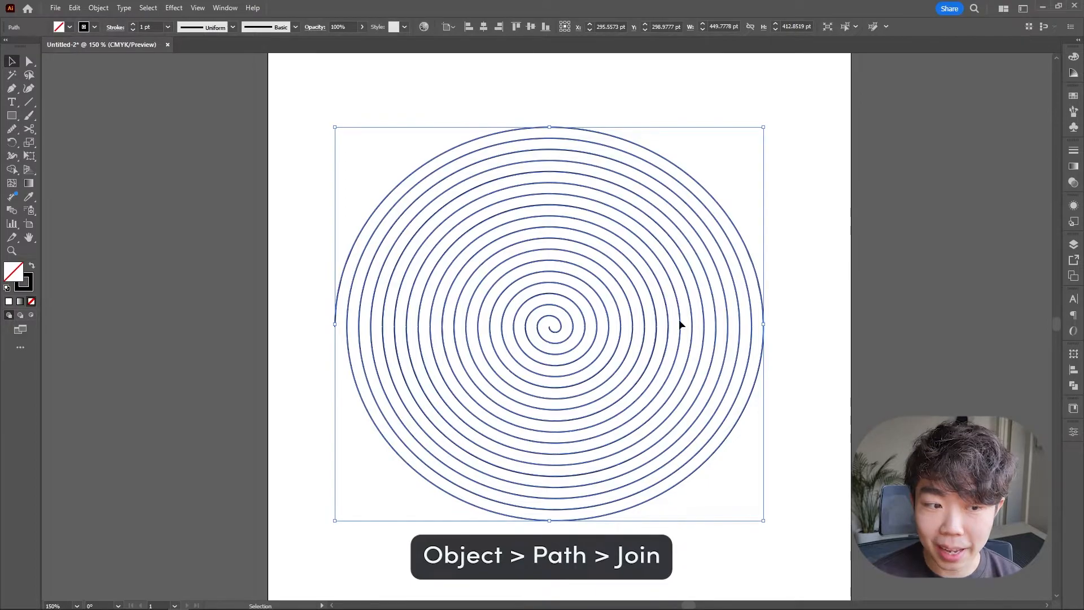
pyautogui.click(825, 270)
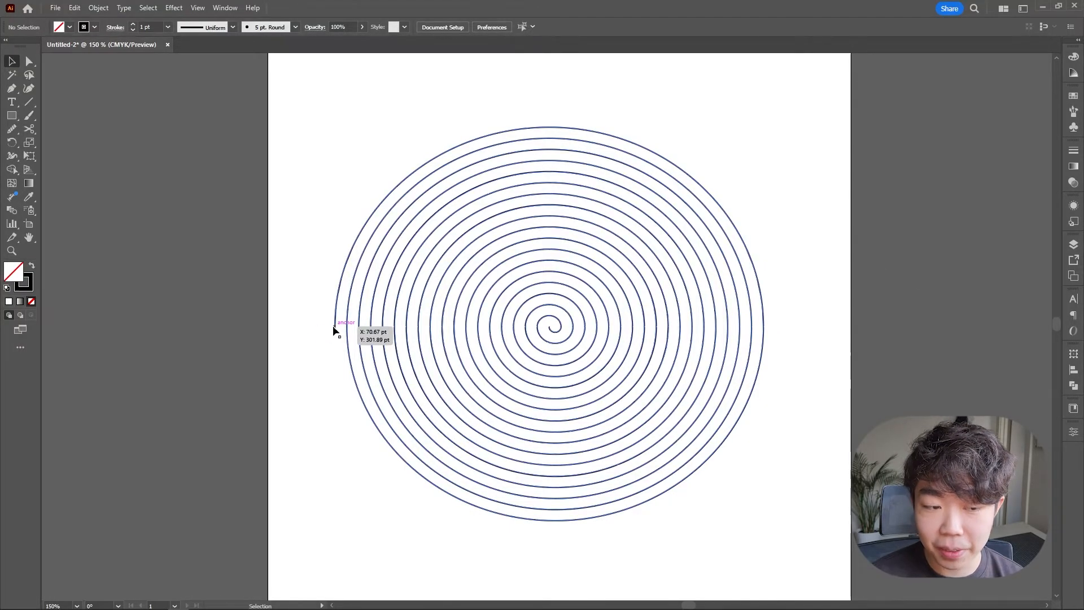
# Reflect the spiral across the vertical axis.
pyautogui.click(542, 326)
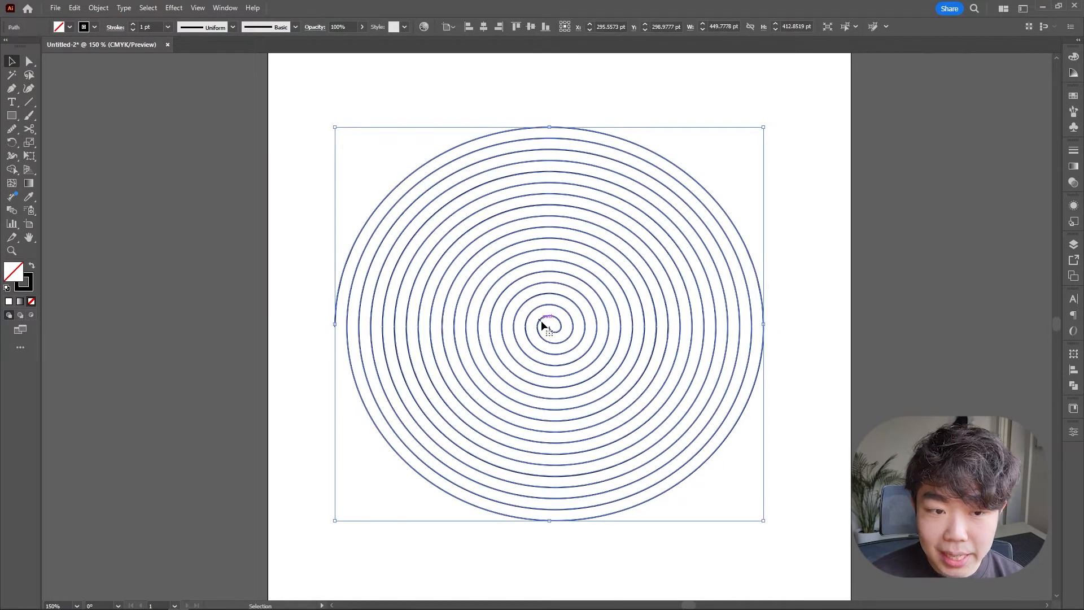
pyautogui.click(98, 7)
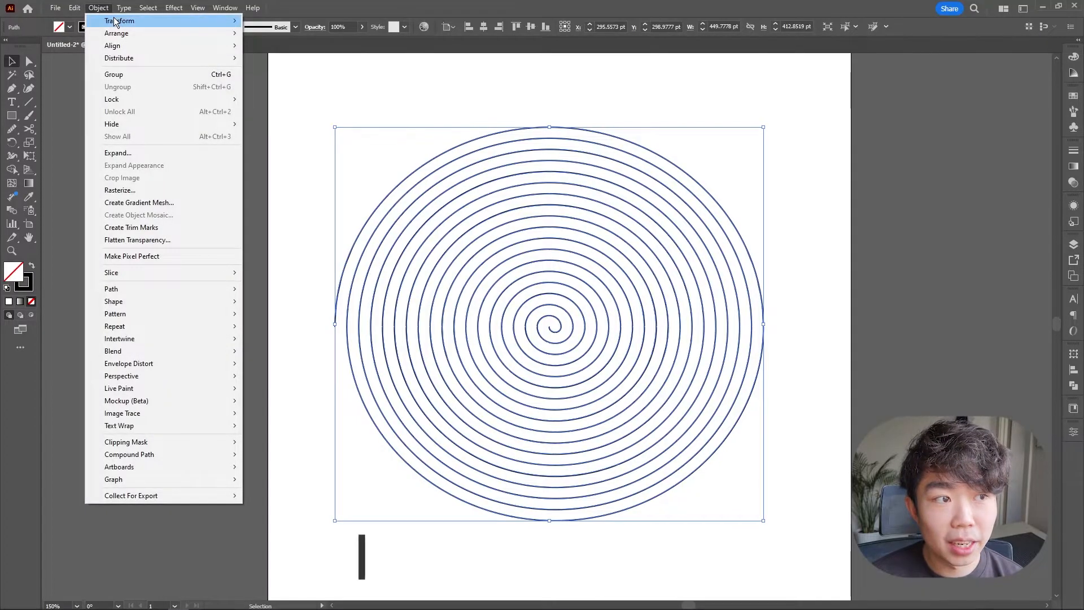
pyautogui.moveTo(158, 21)
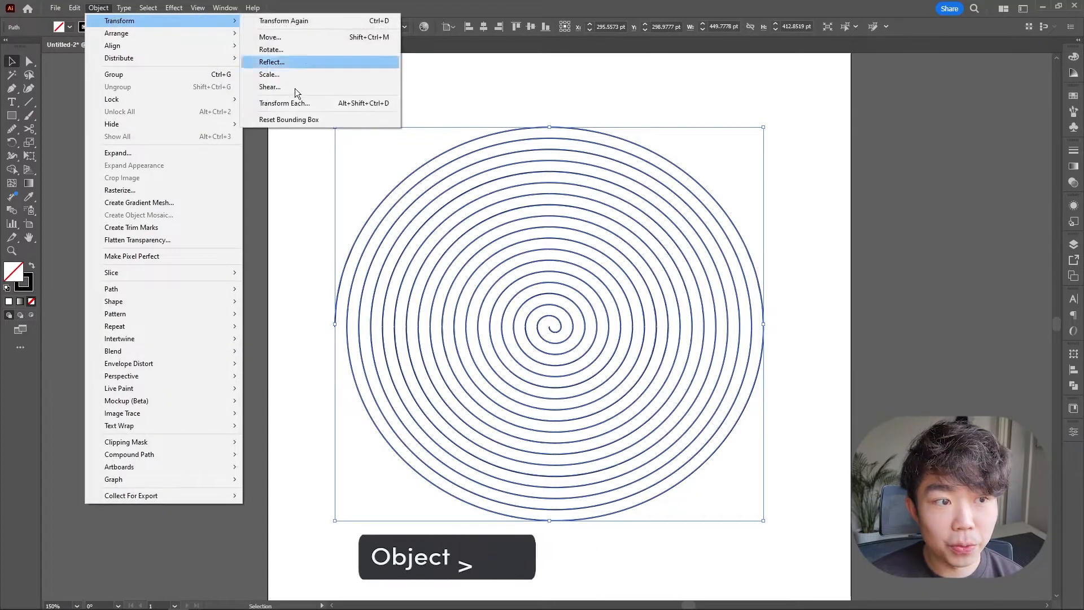
pyautogui.click(331, 62)
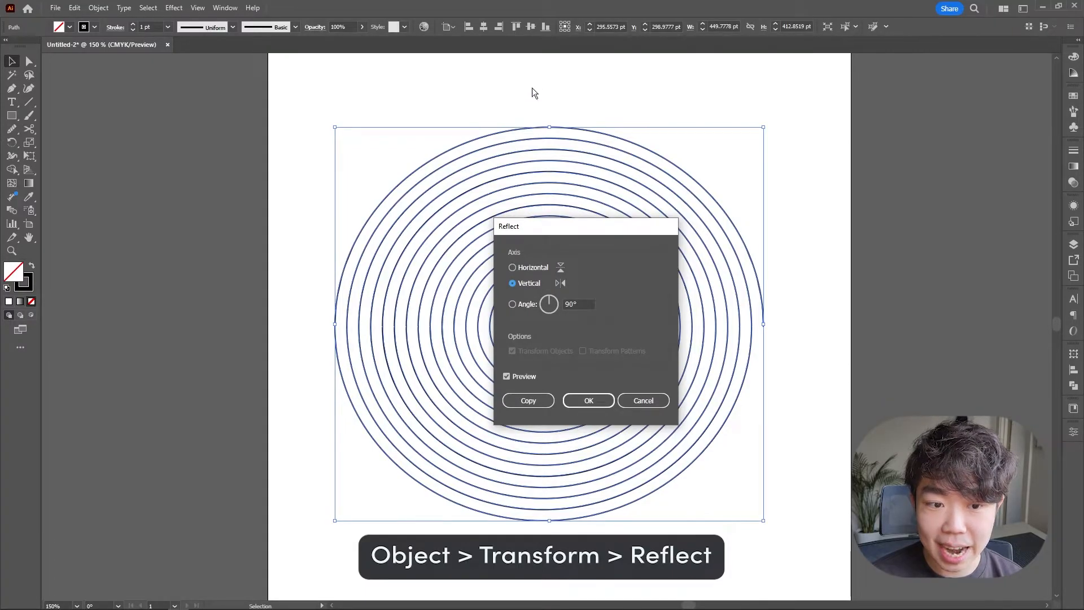
pyautogui.click(578, 399)
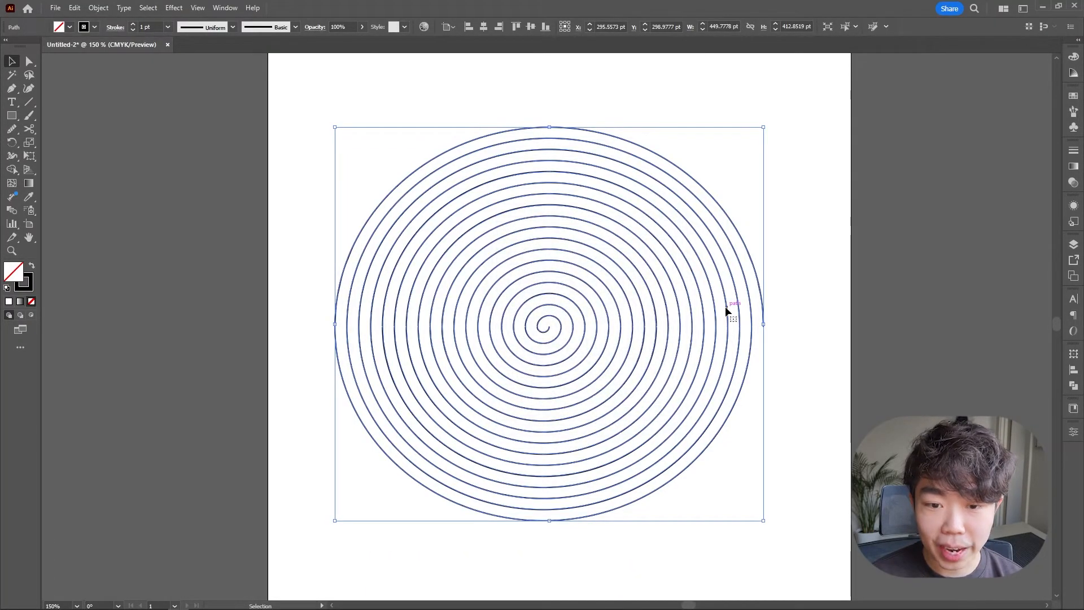
pyautogui.click(782, 280)
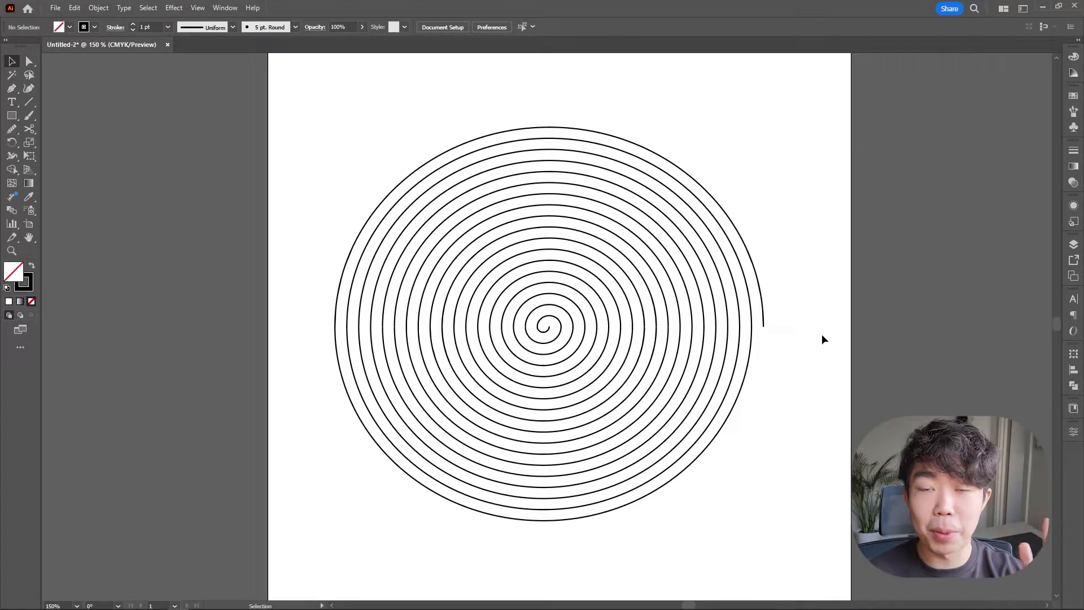
# Copy the spiral and paste it into the InDesign spread.
pyautogui.click(646, 303)
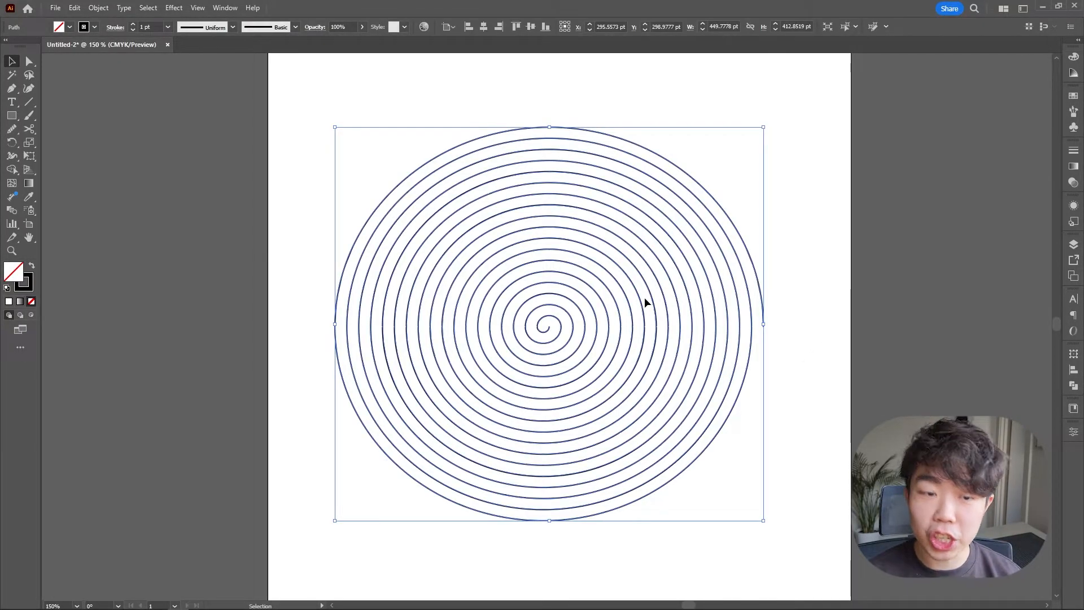
pyautogui.hotkey('ctrl', 'c')
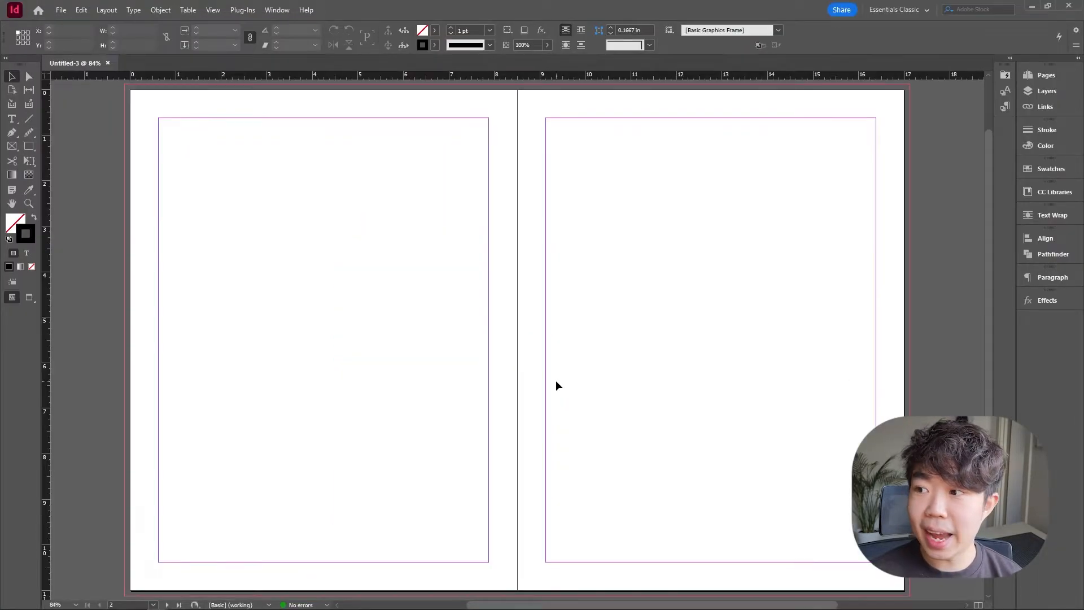
pyautogui.hotkey('ctrl', 'v')
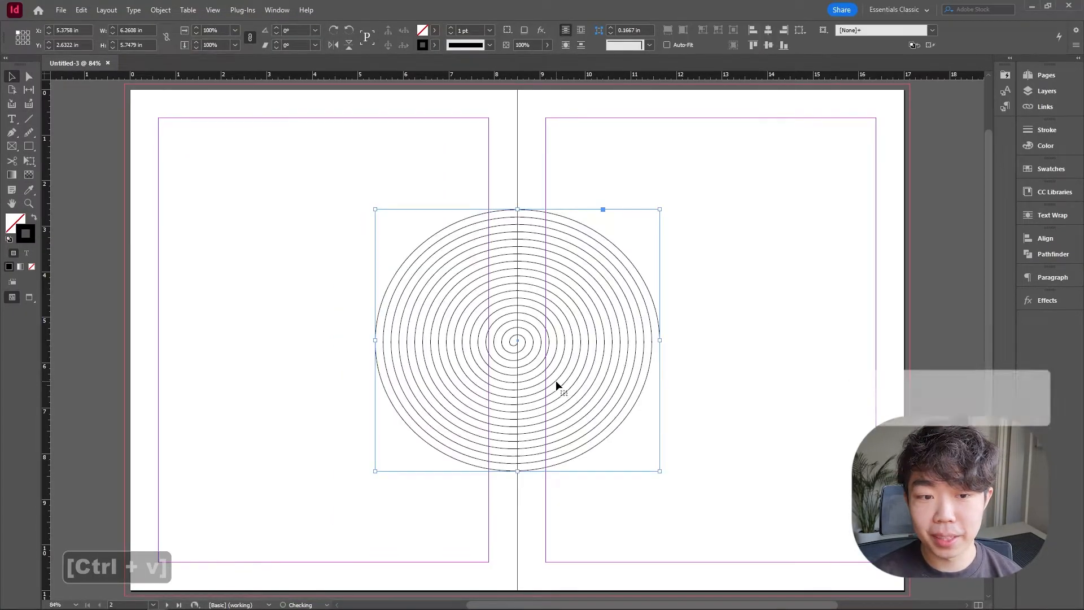
# Move the spiral to the left page's top-left margin corner and scale it proportionally to fill the page width.
pyautogui.moveTo(598, 342); pyautogui.dragTo(380, 256)
pyautogui.moveTo(443, 379); pyautogui.dragTo(488, 414)
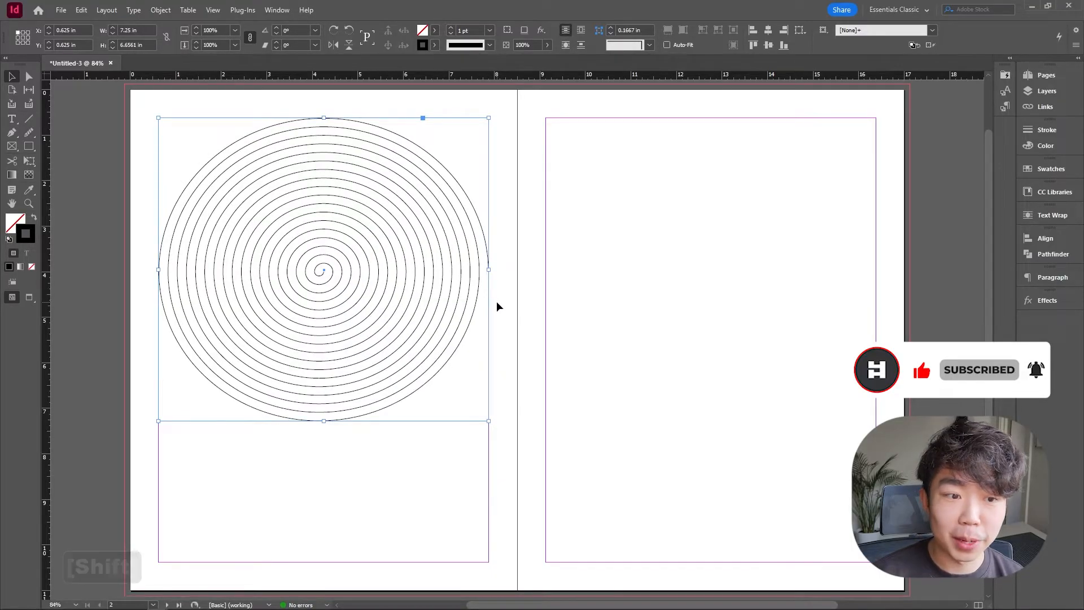
pyautogui.click(498, 306)
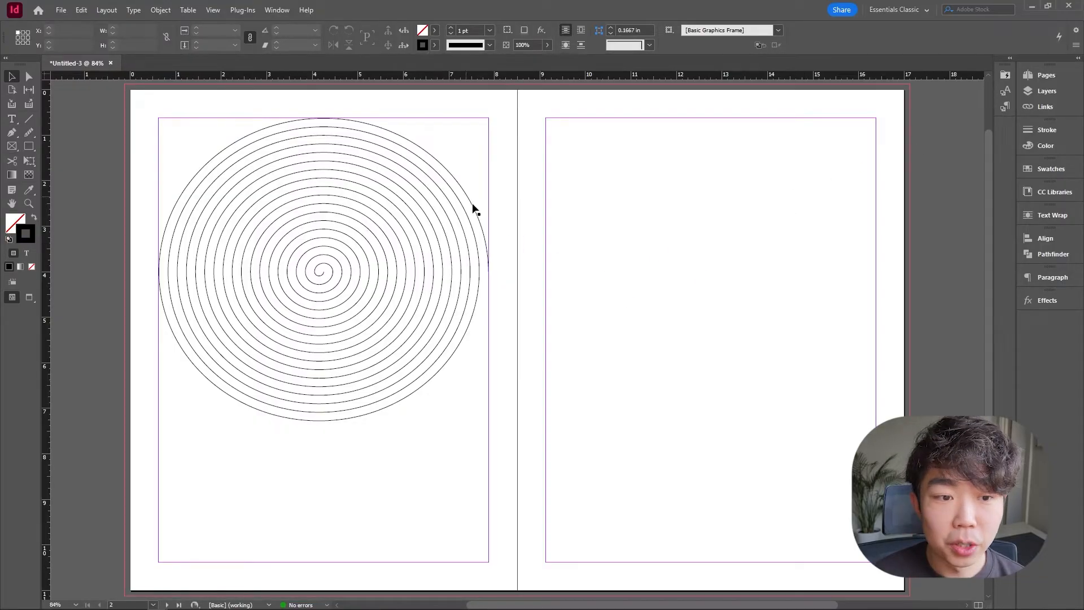
# Drag the spiral's outer end point and its handles so the tail extends out past the left page's margin.
pyautogui.click(29, 76)
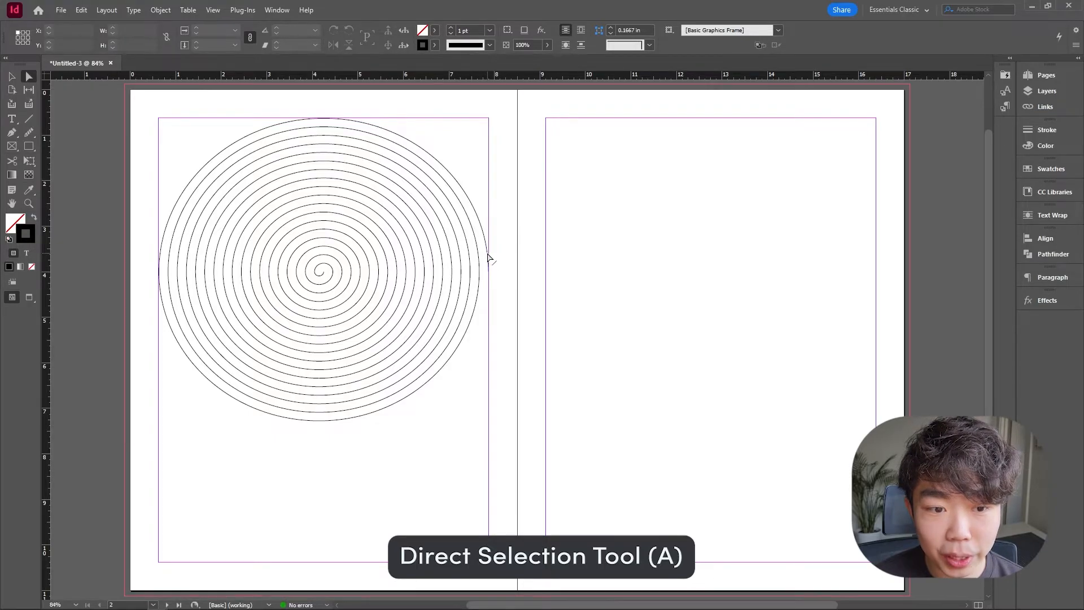
pyautogui.click(489, 265)
pyautogui.moveTo(475, 265); pyautogui.dragTo(496, 251)
pyautogui.moveTo(495, 137); pyautogui.dragTo(451, 128)
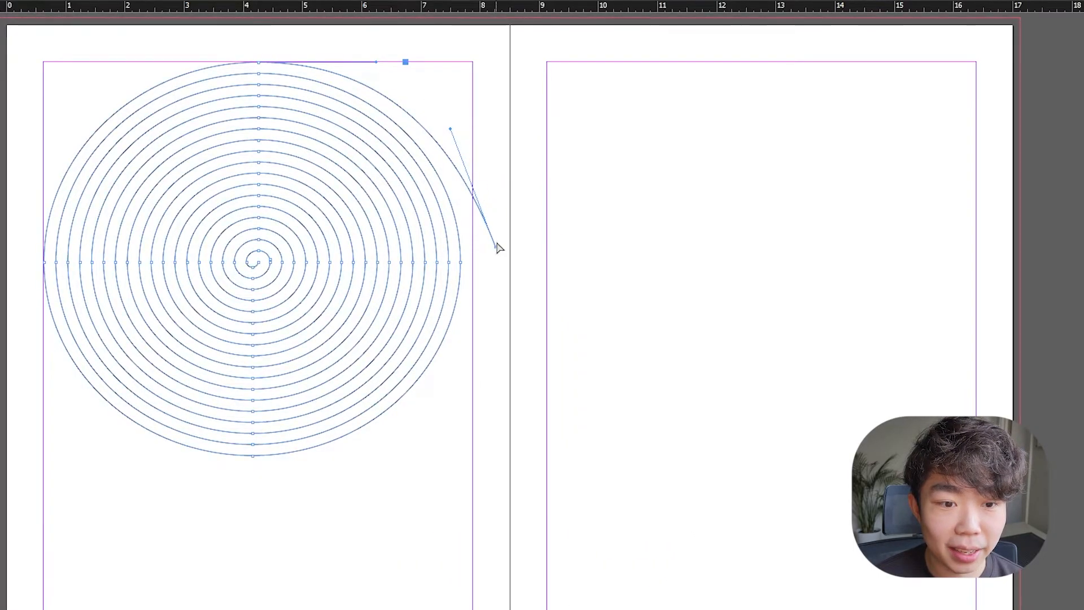
pyautogui.moveTo(500, 249); pyautogui.dragTo(481, 210)
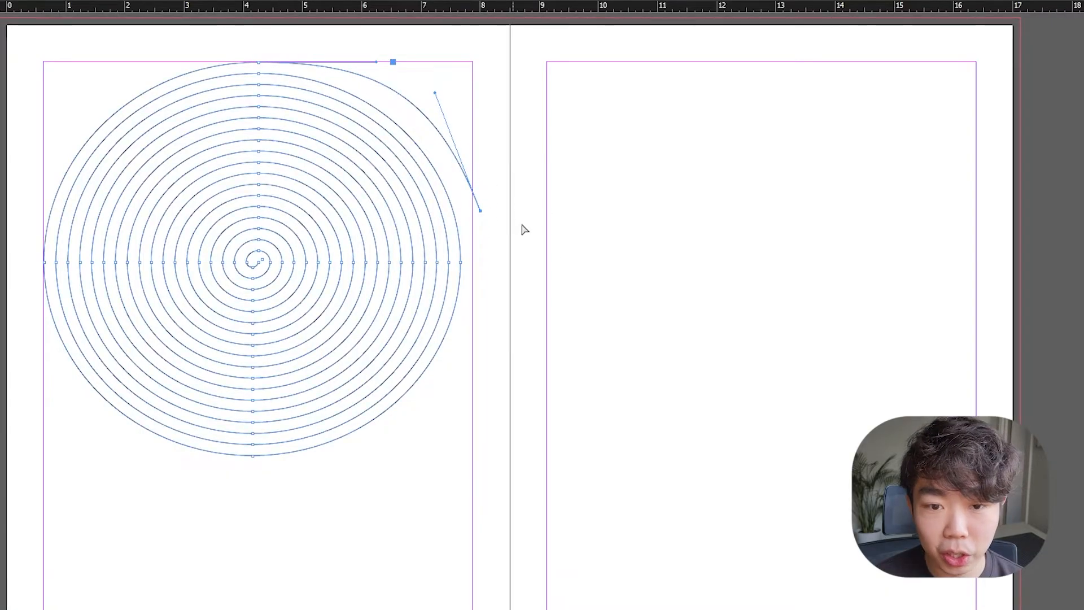
pyautogui.moveTo(435, 95); pyautogui.dragTo(443, 138)
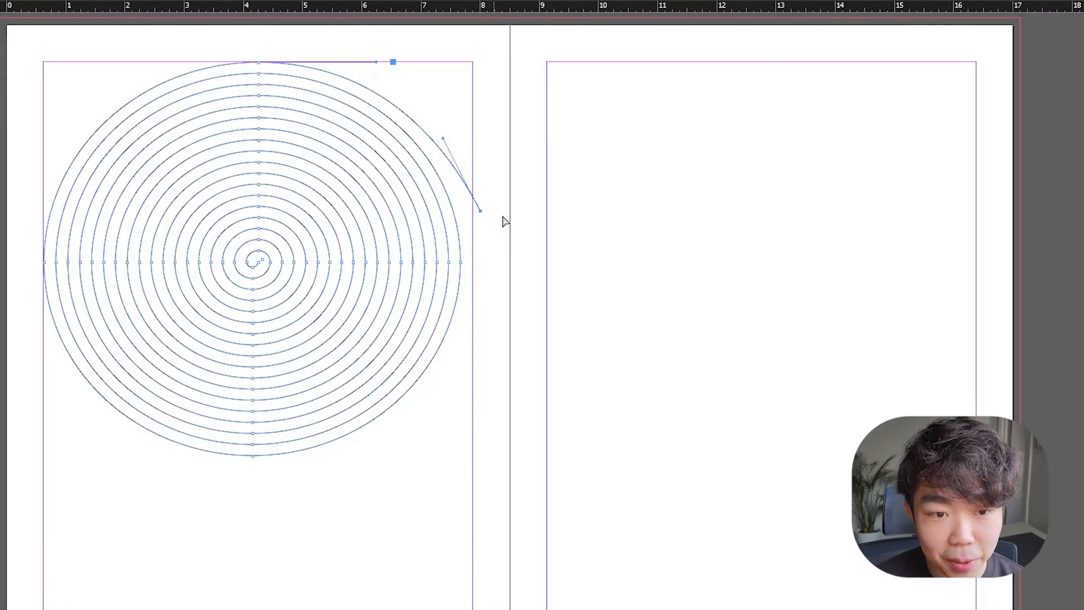
pyautogui.click(521, 174)
# Extend the spiral's tail with the Pen tool into a wavy curve across the right page, ending beyond its edge.
pyautogui.click(11, 133)
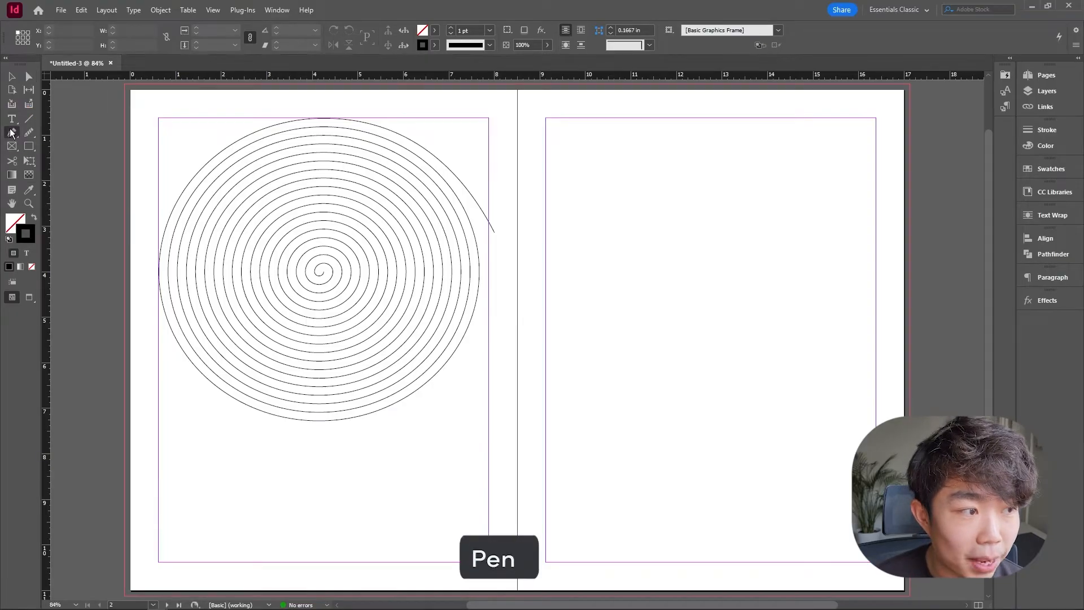
pyautogui.scroll(2, 534, 260)
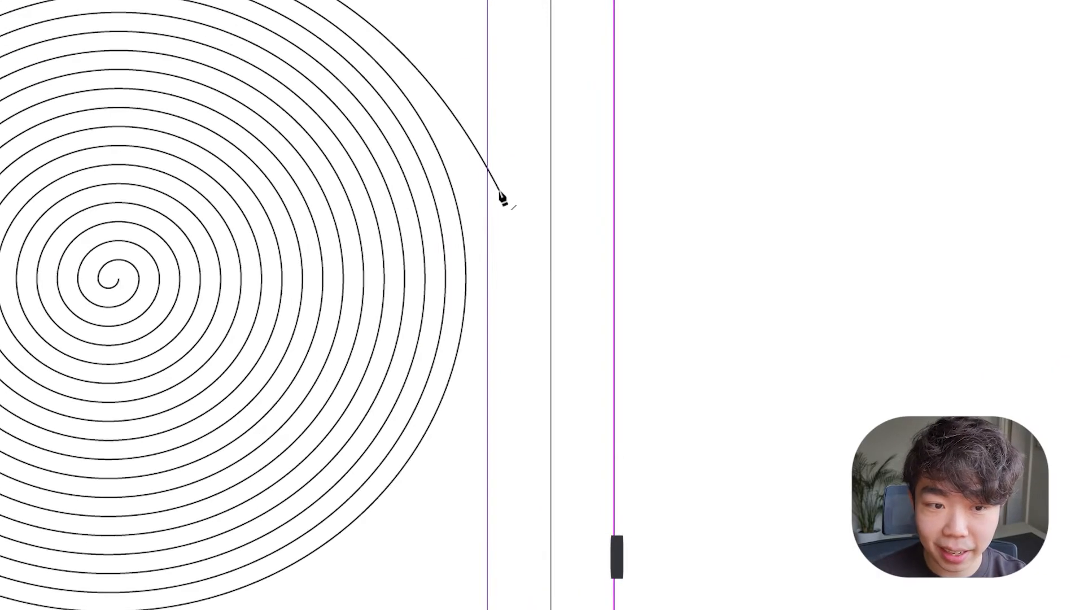
pyautogui.click(516, 233)
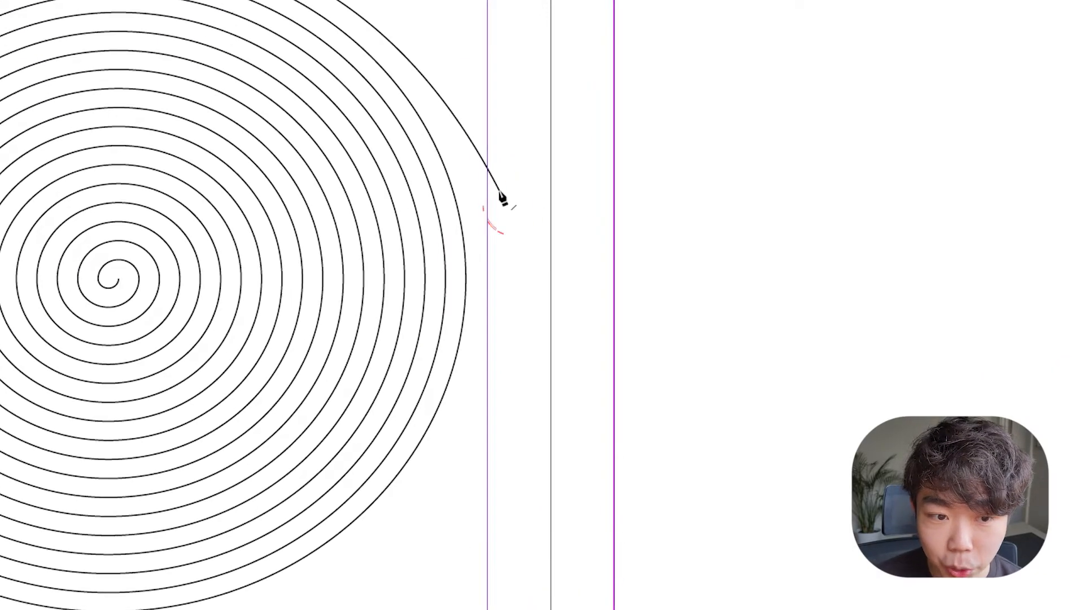
pyautogui.click(500, 192)
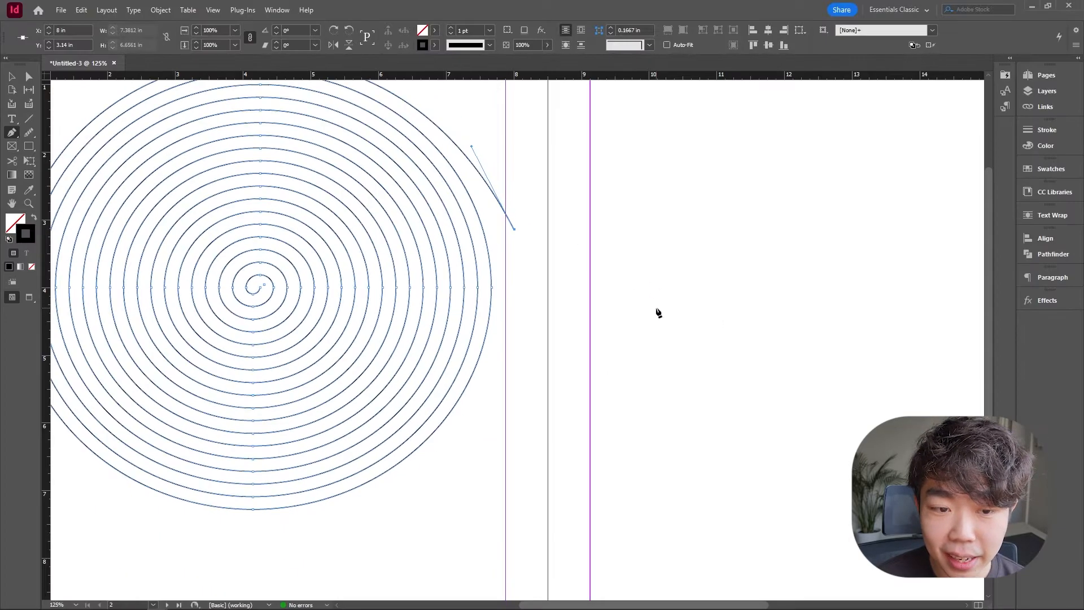
pyautogui.scroll(-2, 649, 309)
pyautogui.moveTo(695, 297); pyautogui.dragTo(712, 268)
pyautogui.moveTo(860, 188); pyautogui.dragTo(953, 178)
pyautogui.click(953, 178)
pyautogui.press('v')
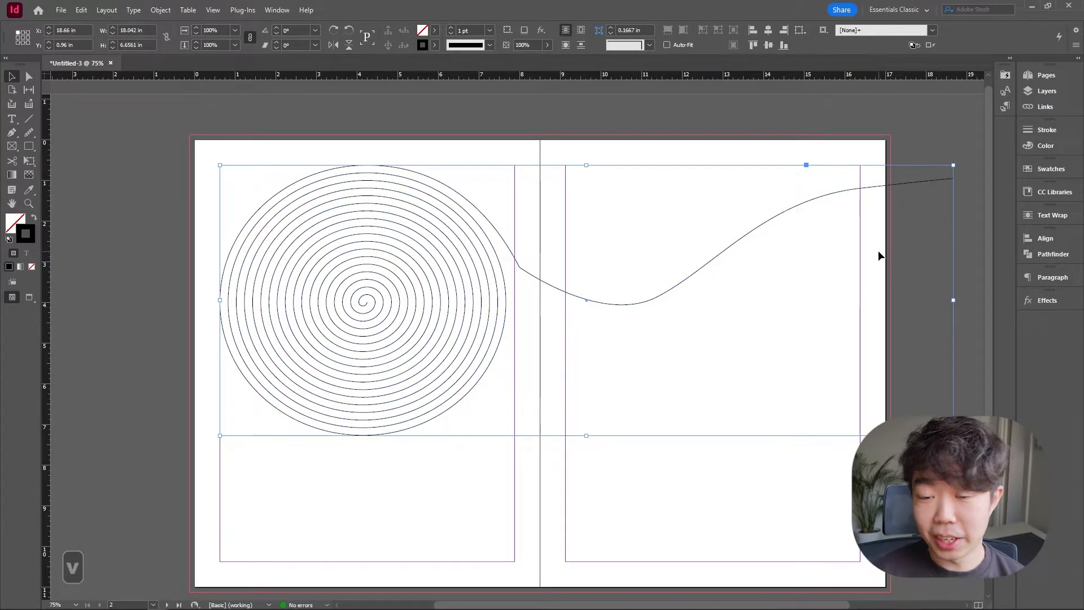
# Smooth the kink where the spiral meets the new curve by adjusting the joint anchor's handles.
pyautogui.click(677, 326)
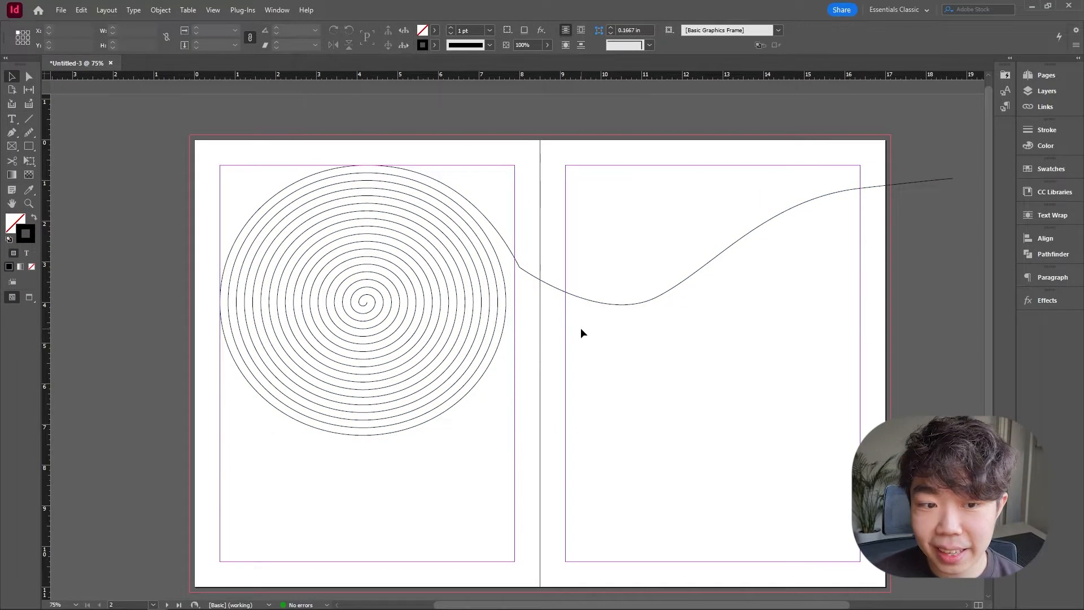
pyautogui.click(507, 239)
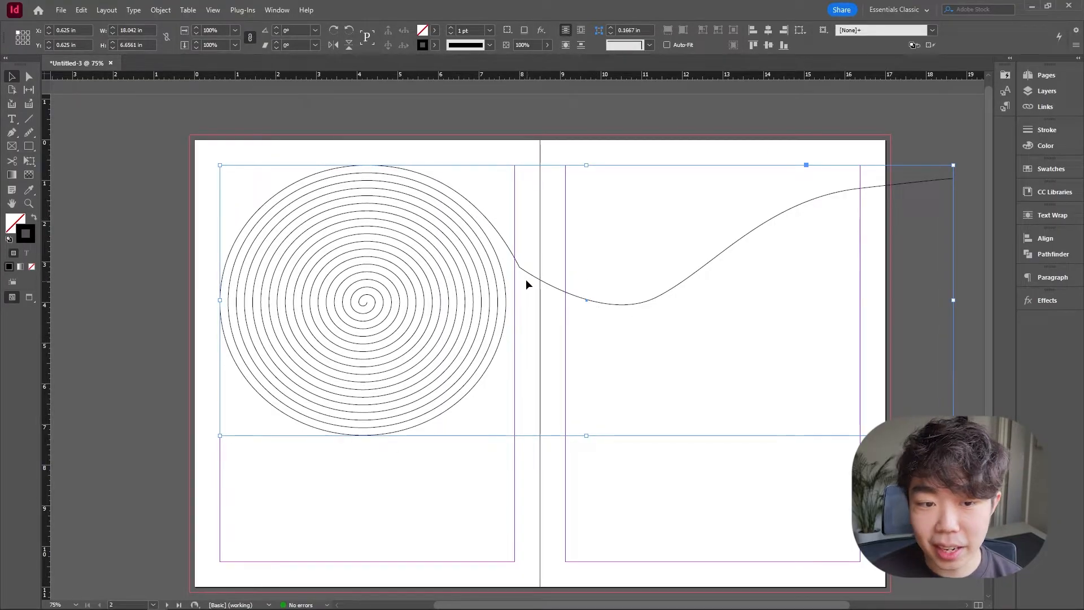
pyautogui.scroll(5, 518, 266)
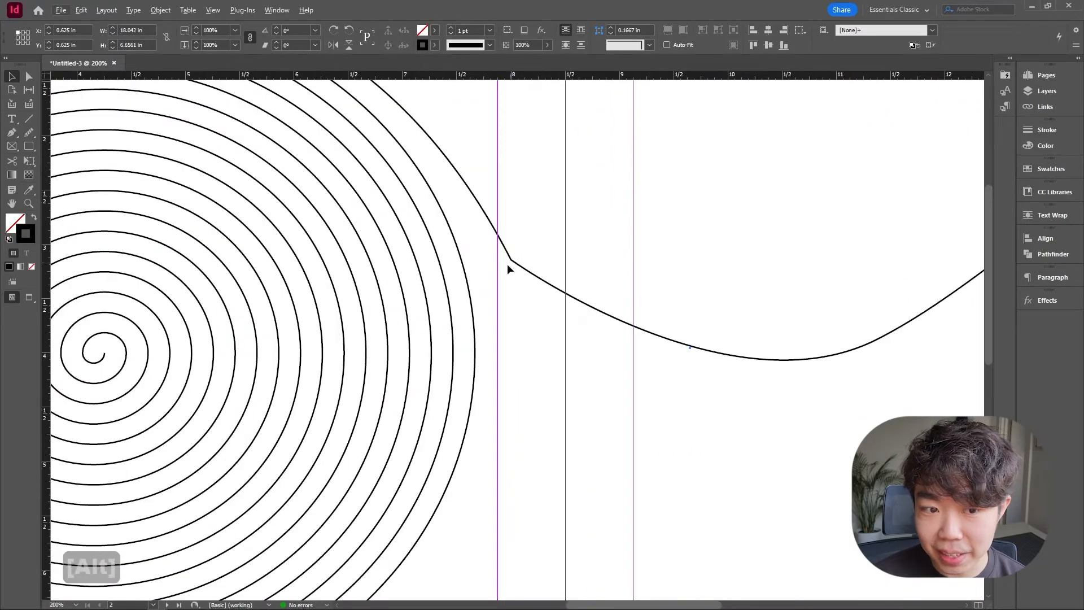
pyautogui.scroll(-4, 512, 266)
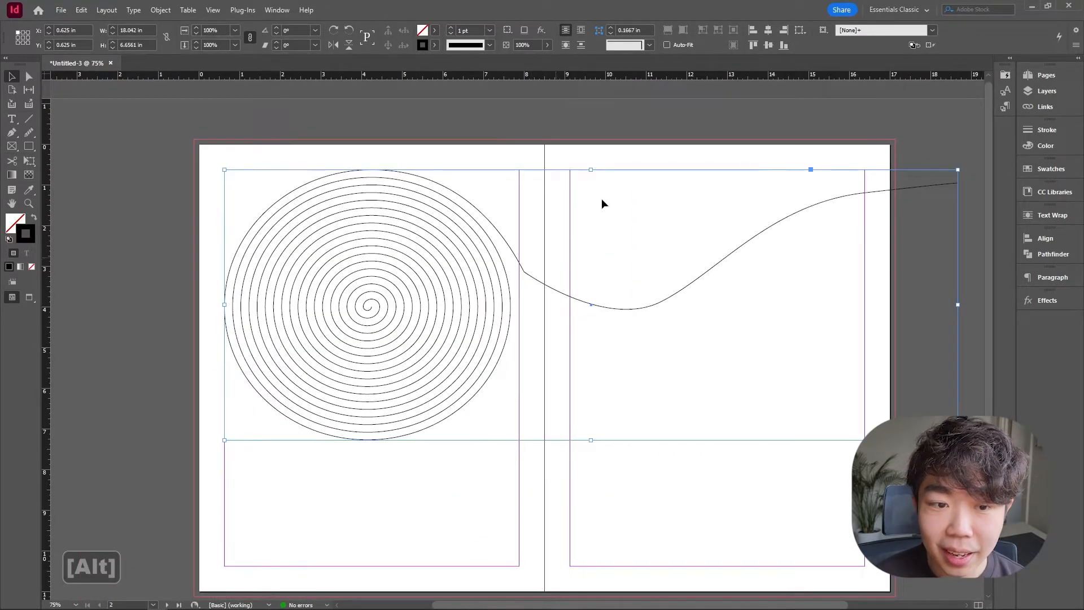
pyautogui.click(624, 152)
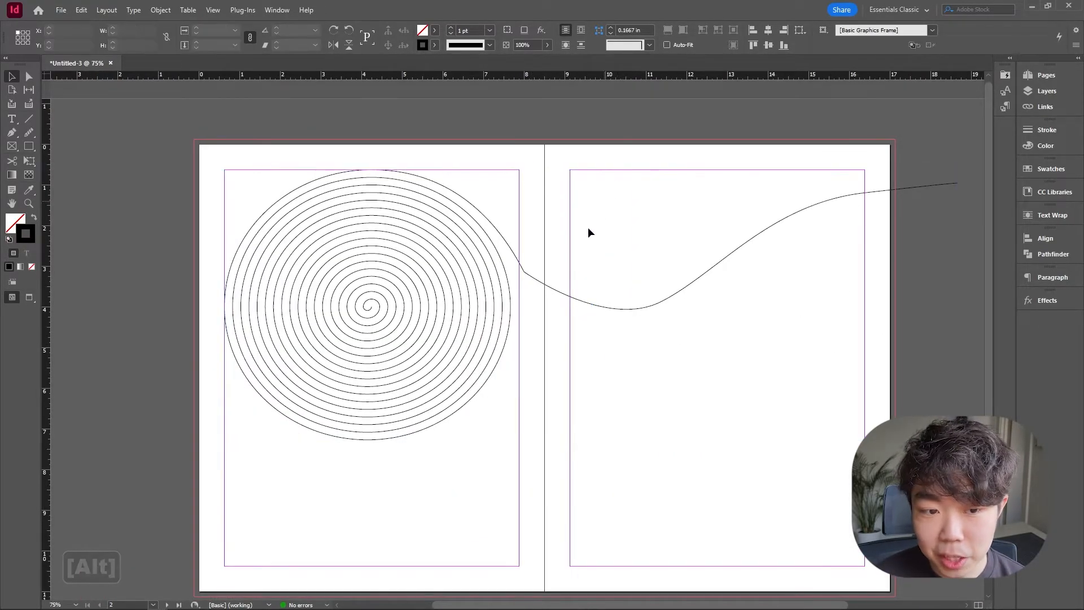
pyautogui.click(30, 79)
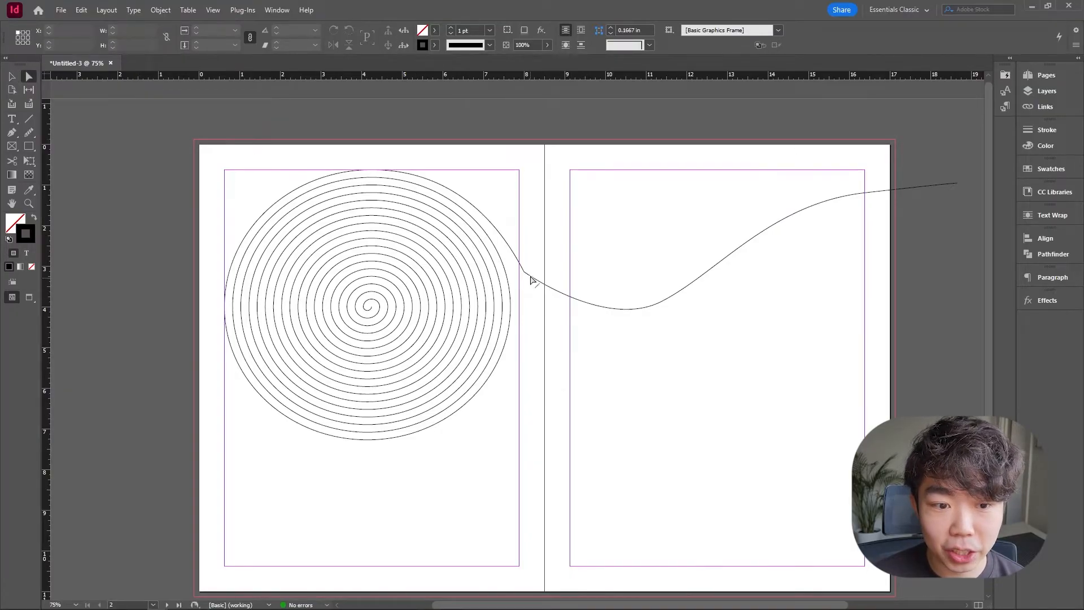
pyautogui.click(530, 277)
pyautogui.moveTo(524, 271); pyautogui.dragTo(528, 265)
pyautogui.moveTo(503, 215); pyautogui.dragTo(487, 217)
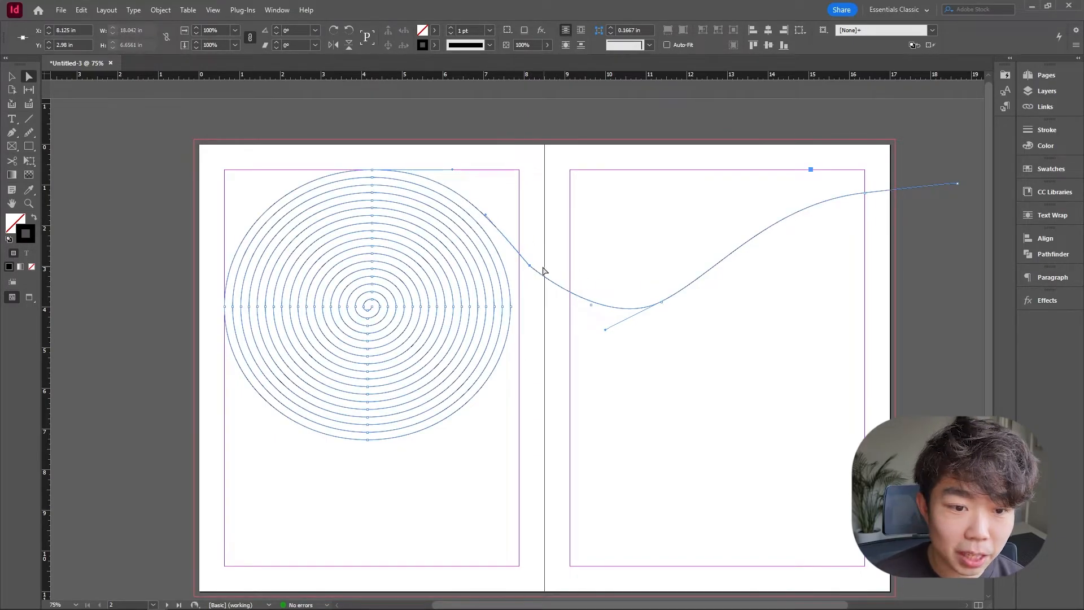
pyautogui.press('v')
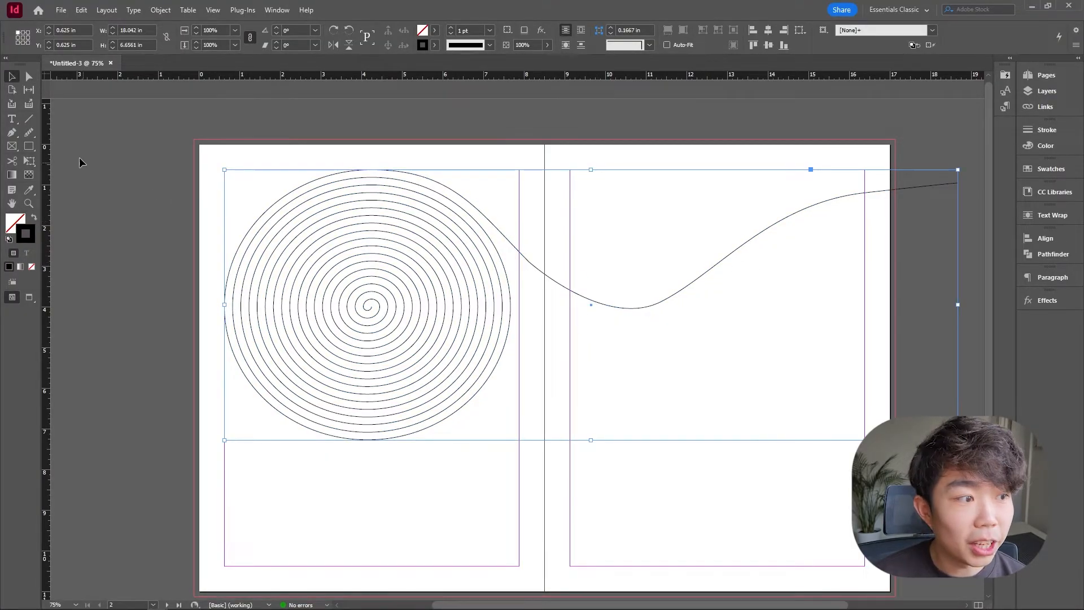
# Smooth the joint where the spiral meets the wavy curve using the Smooth tool.
pyautogui.rightClick(30, 130)
pyautogui.click(76, 145)
pyautogui.rightClick(33, 137)
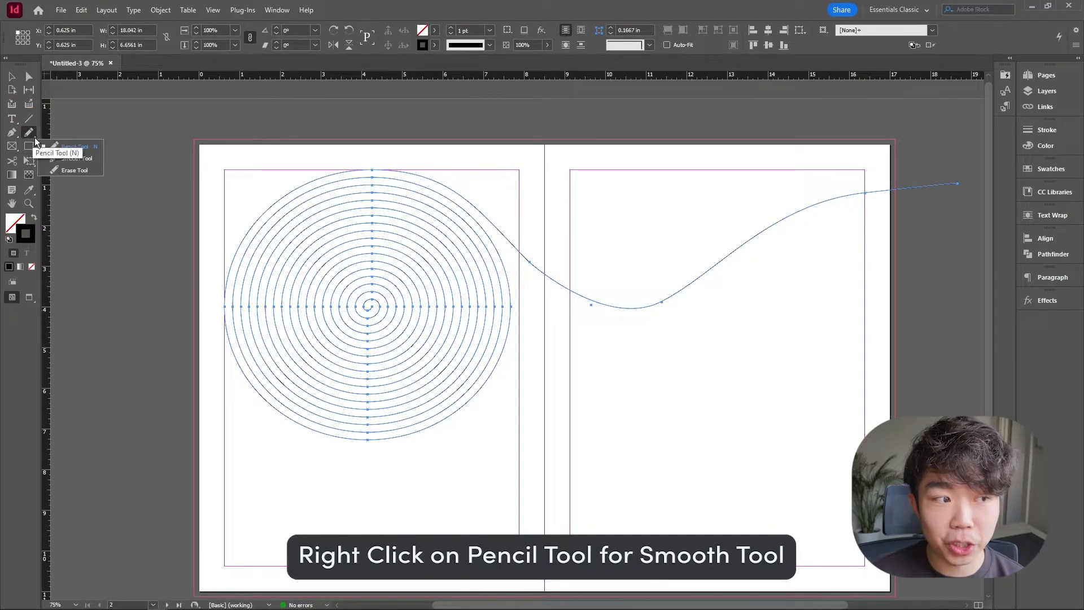
pyautogui.click(77, 158)
pyautogui.moveTo(513, 235)
pyautogui.mouseDown()
pyautogui.moveTo(491, 211)
pyautogui.moveTo(601, 305)
pyautogui.moveTo(520, 242)
pyautogui.moveTo(631, 315)
pyautogui.moveTo(542, 271)
pyautogui.moveTo(676, 293)
pyautogui.moveTo(658, 306)
pyautogui.moveTo(777, 223)
pyautogui.moveTo(661, 283)
pyautogui.moveTo(570, 285)
pyautogui.moveTo(707, 273)
pyautogui.moveTo(609, 302)
pyautogui.mouseUp()
pyautogui.press('v')
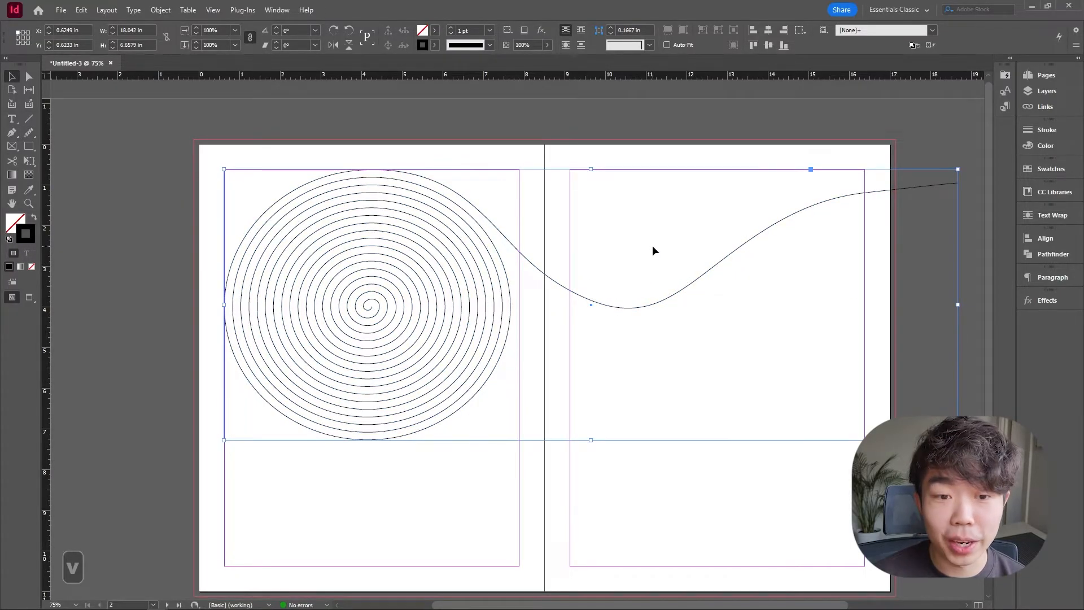
# Start type on the path at the spiral's center and fill it with placeholder text.
pyautogui.click(750, 339)
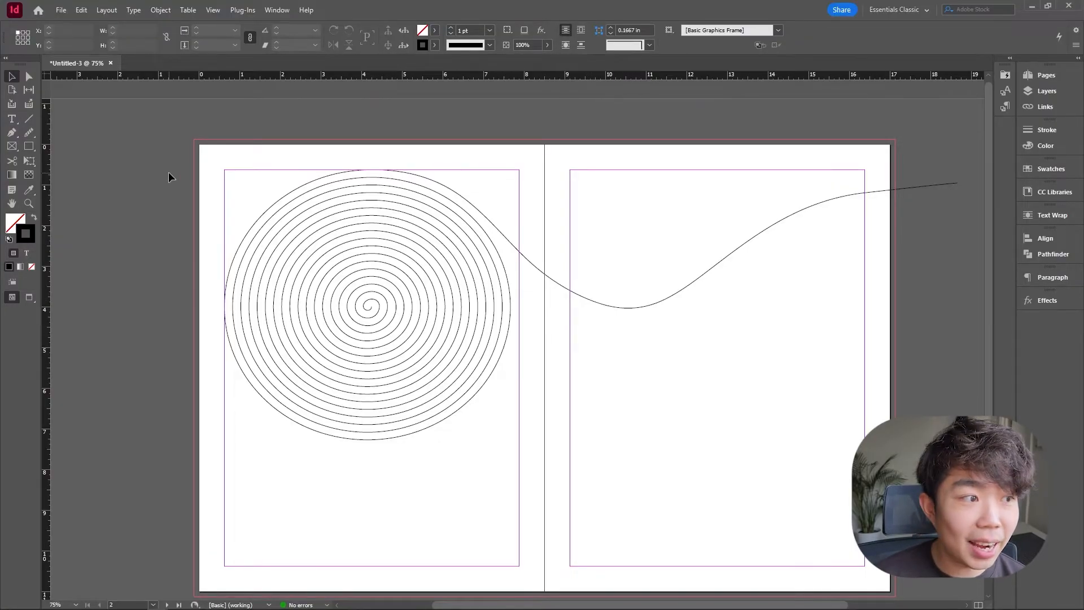
pyautogui.moveTo(12, 118); pyautogui.dragTo(67, 152)
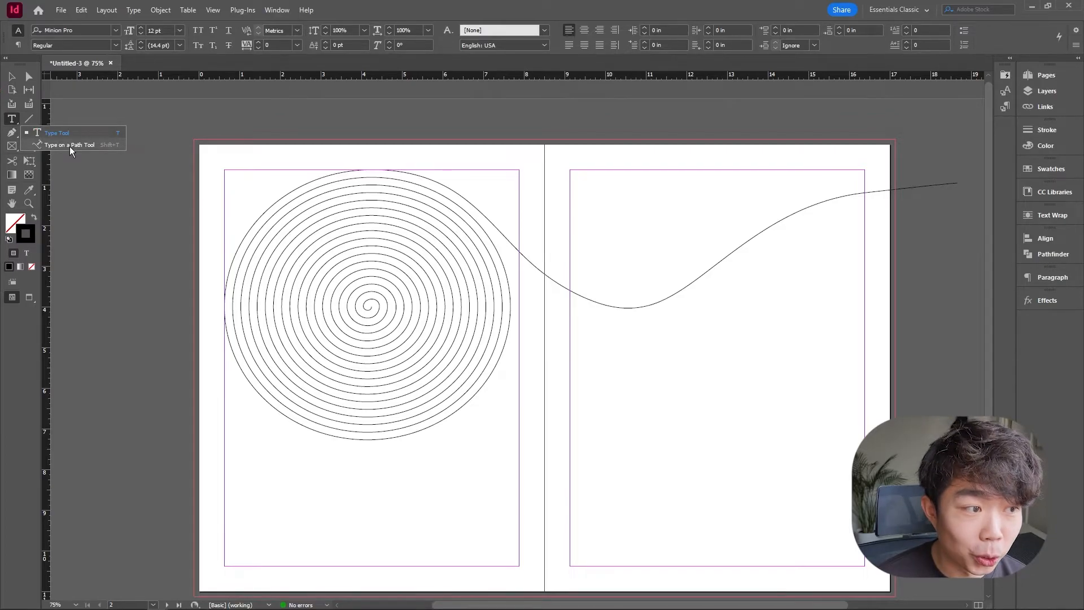
pyautogui.click(69, 146)
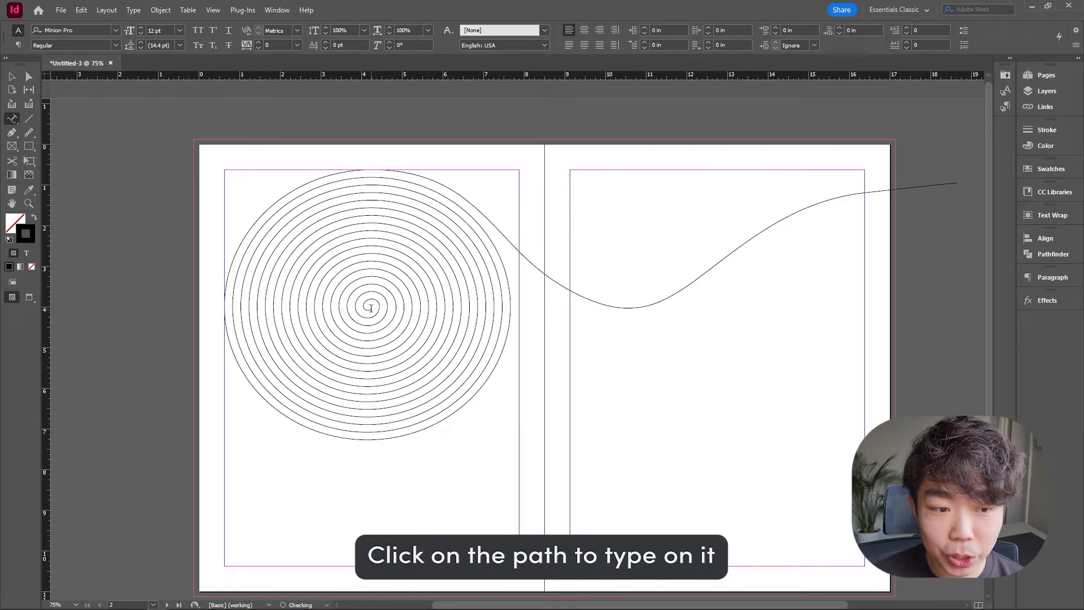
pyautogui.click(371, 308)
pyautogui.rightClick(371, 310)
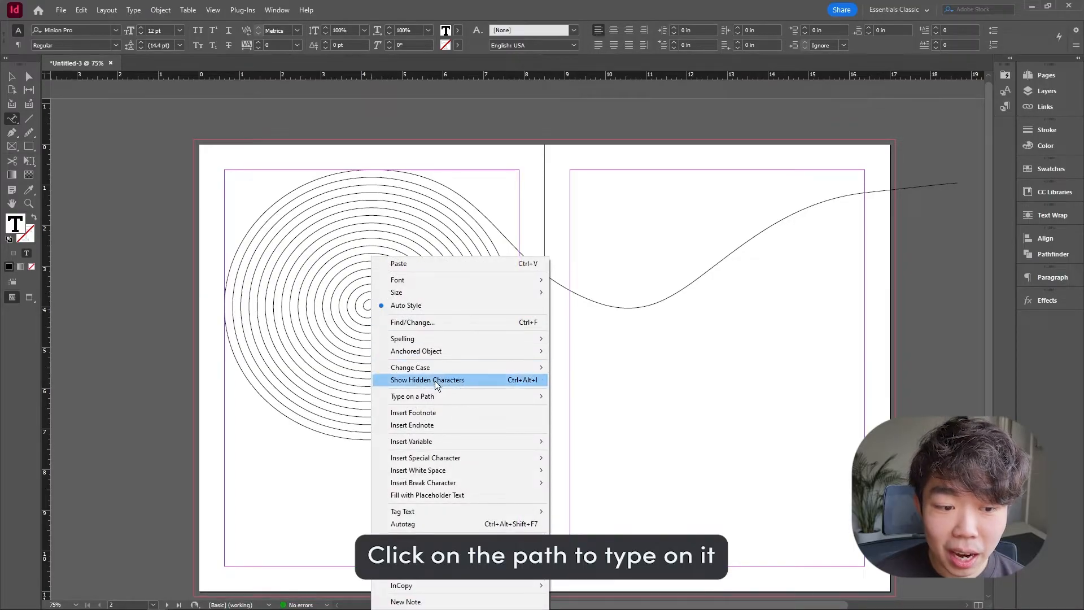
pyautogui.click(427, 496)
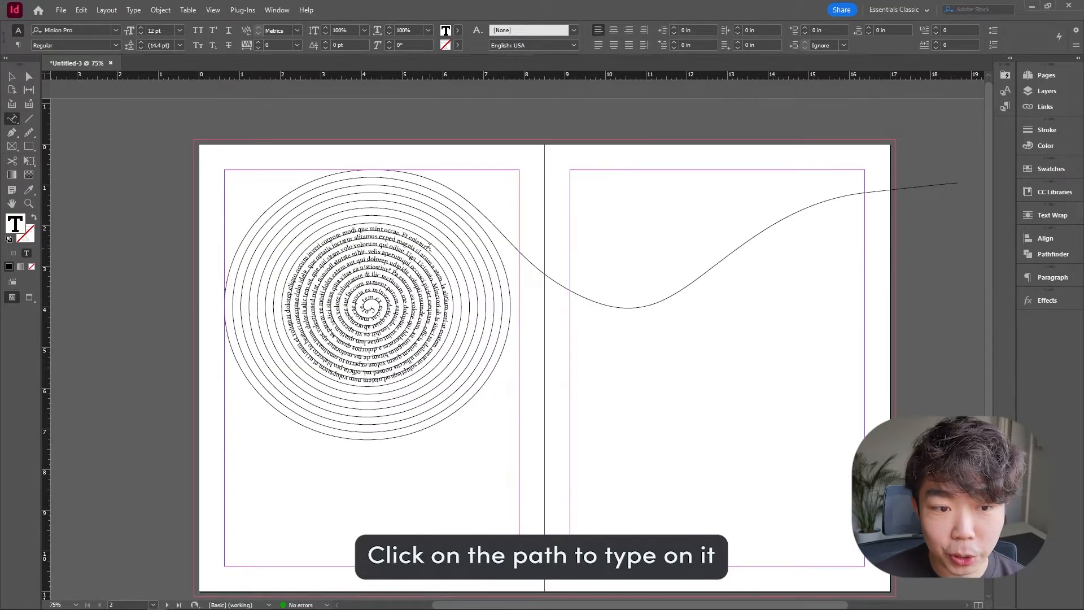
# Fill with placeholder text repeatedly until the text runs along the entire spiral and wavy tail.
pyautogui.rightClick(429, 247)
pyautogui.click(452, 486)
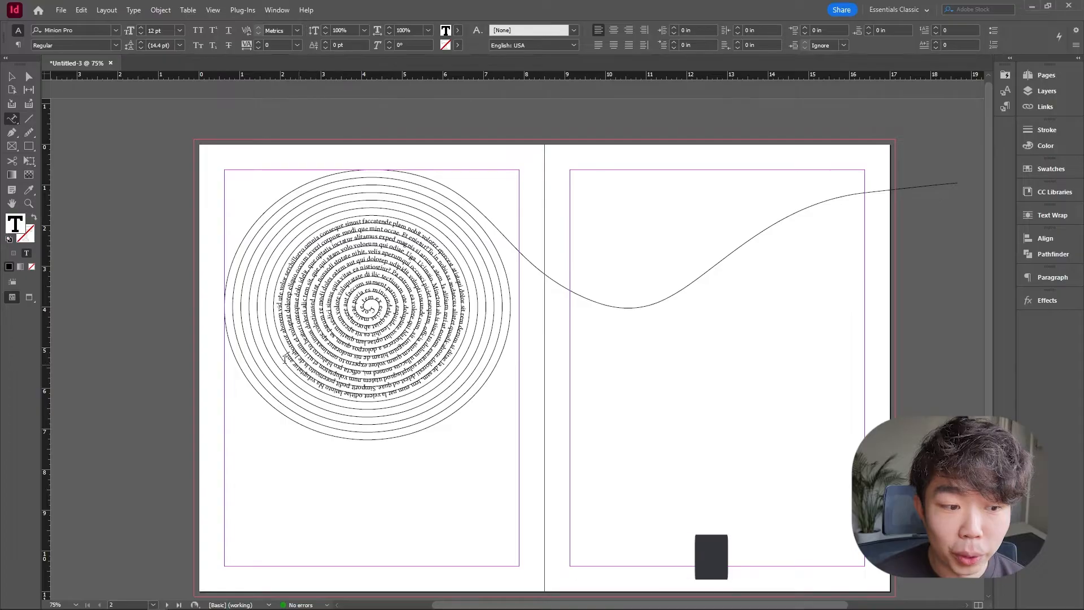
pyautogui.rightClick(288, 360)
pyautogui.click(362, 236)
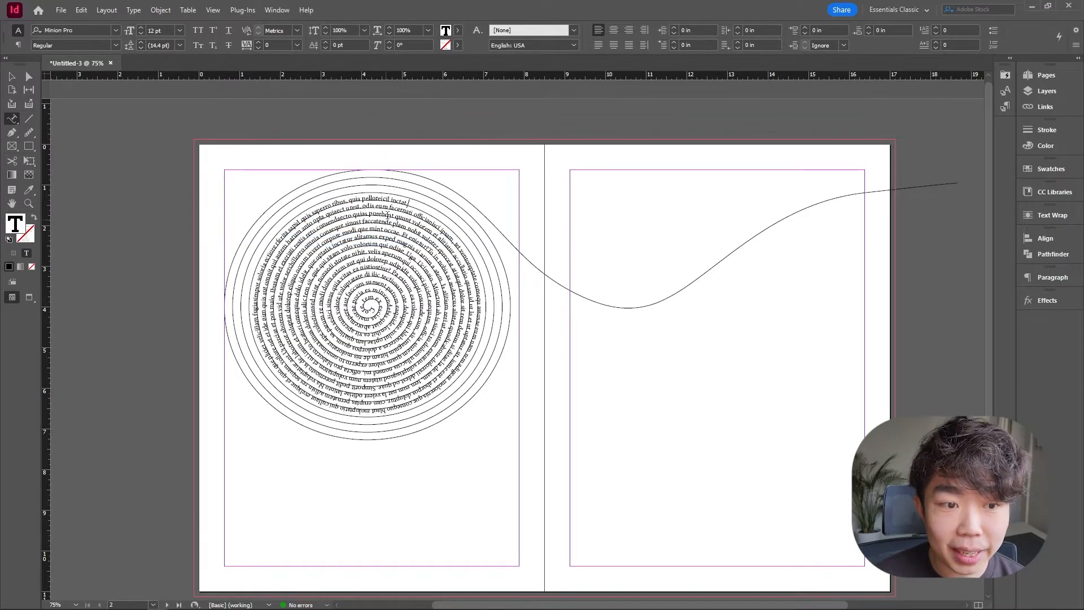
pyautogui.rightClick(402, 203)
pyautogui.click(482, 449)
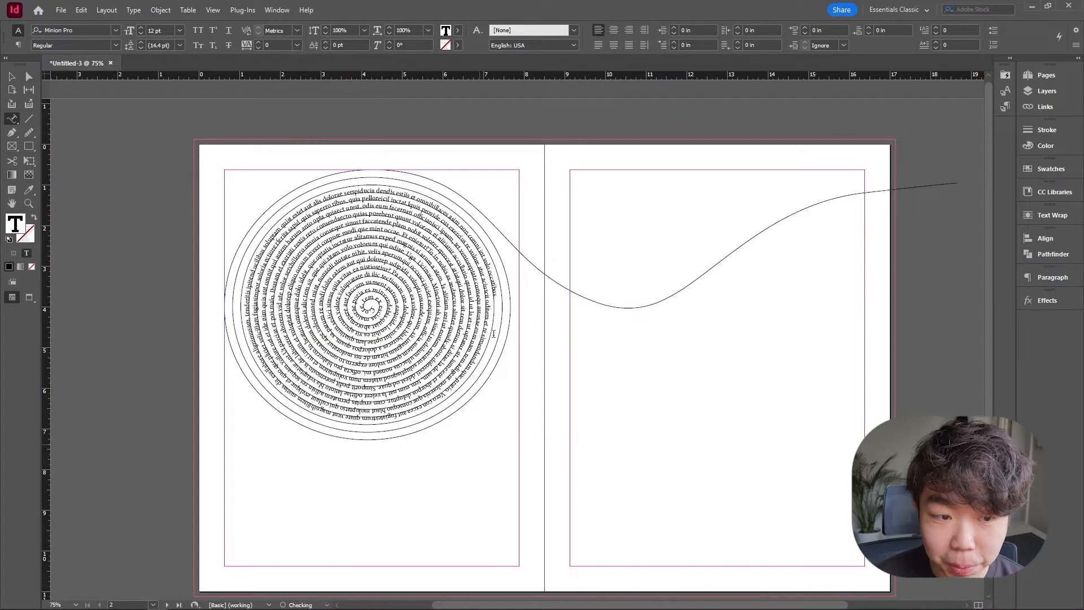
pyautogui.rightClick(489, 322)
pyautogui.click(565, 495)
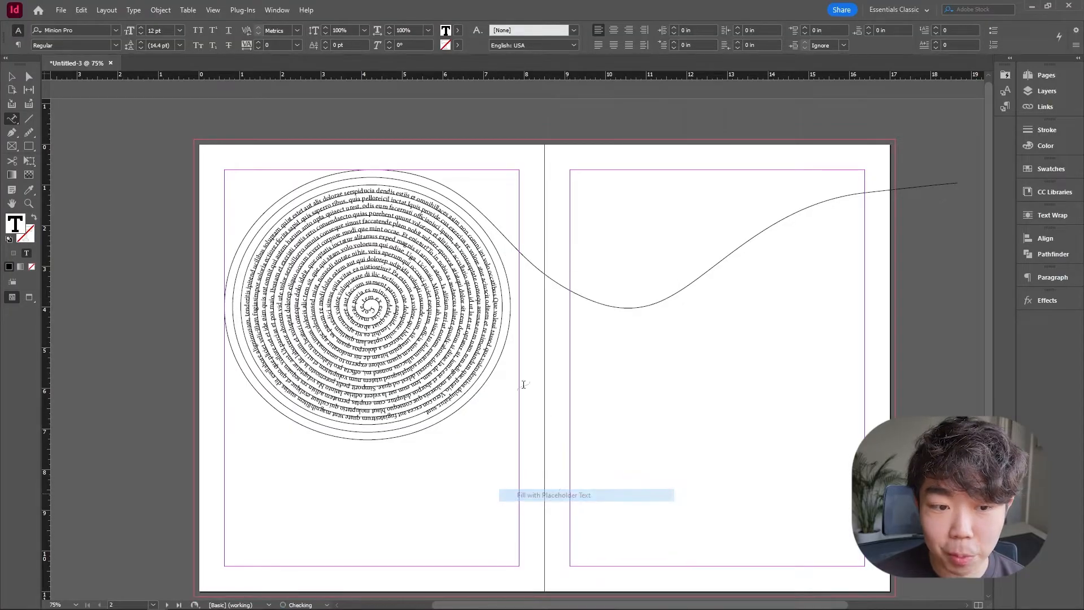
pyautogui.rightClick(425, 411)
pyautogui.click(497, 296)
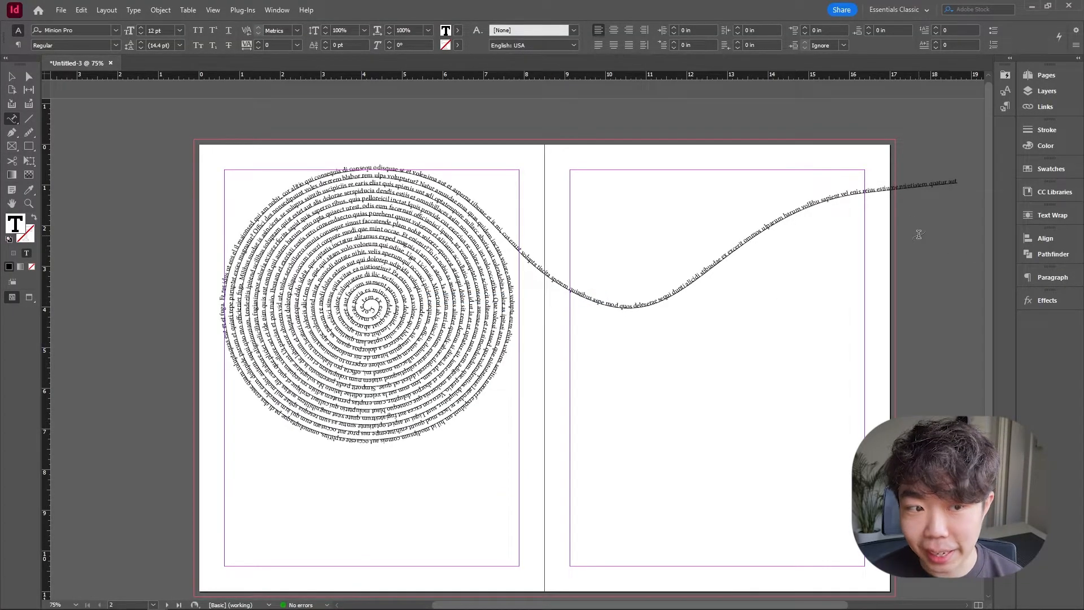
# Select all the text on the path and set it to all caps.
pyautogui.doubleClick(345, 230)
pyautogui.hotkey('ctrl', 'a')
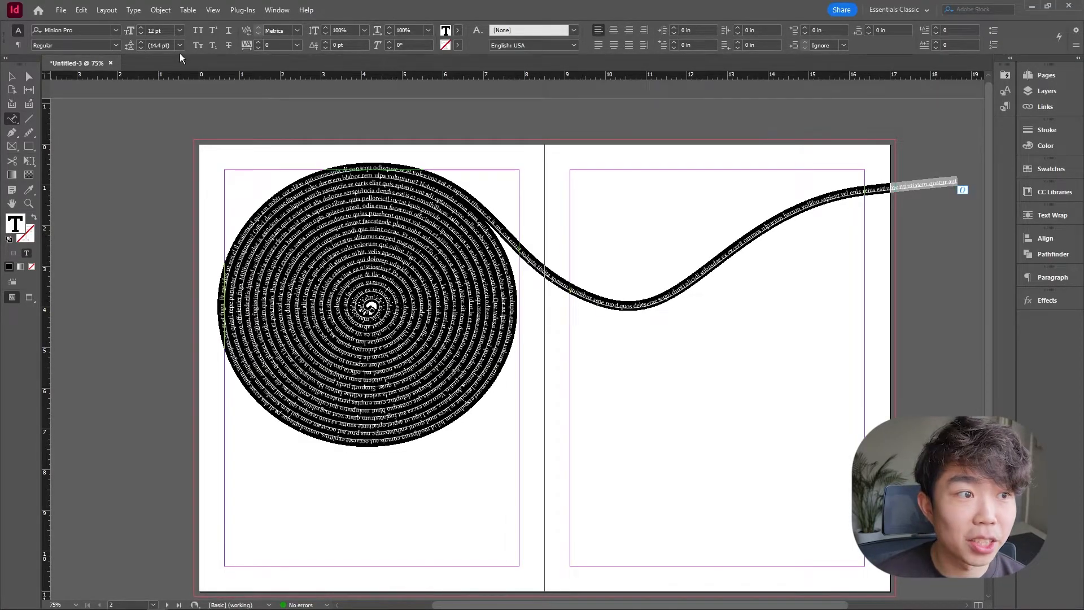
pyautogui.click(198, 35)
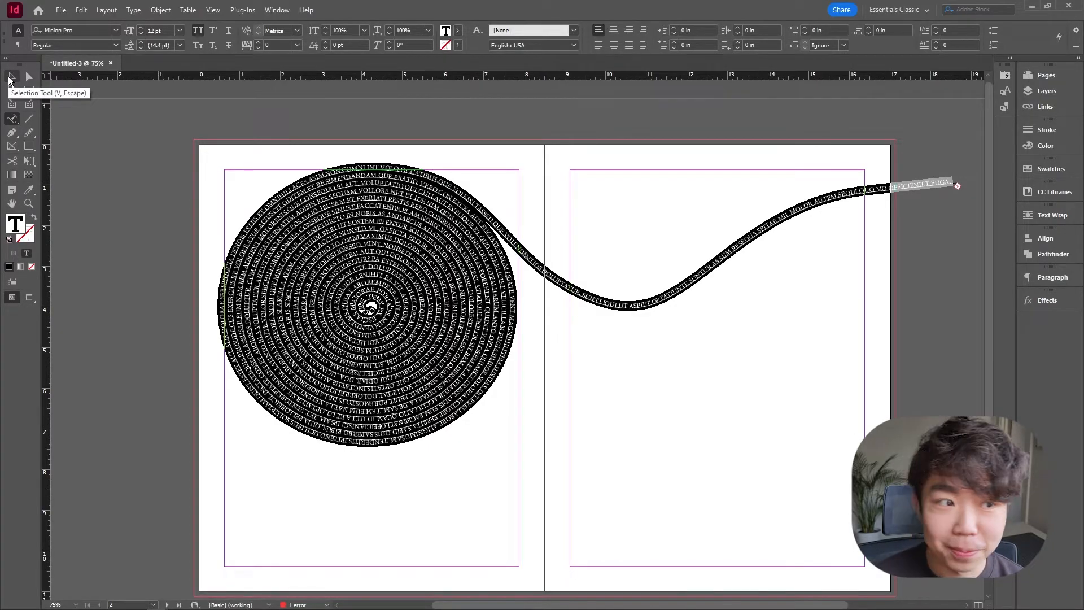
# Change the text's font to Futura PT with the Medium style.
pyautogui.click(86, 31)
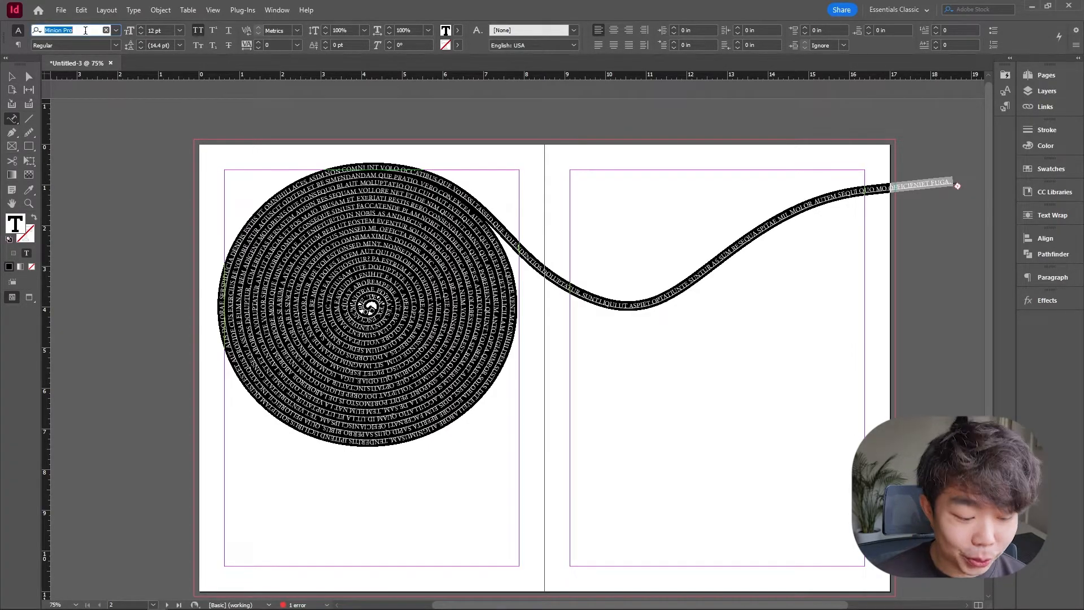
pyautogui.write('fu')
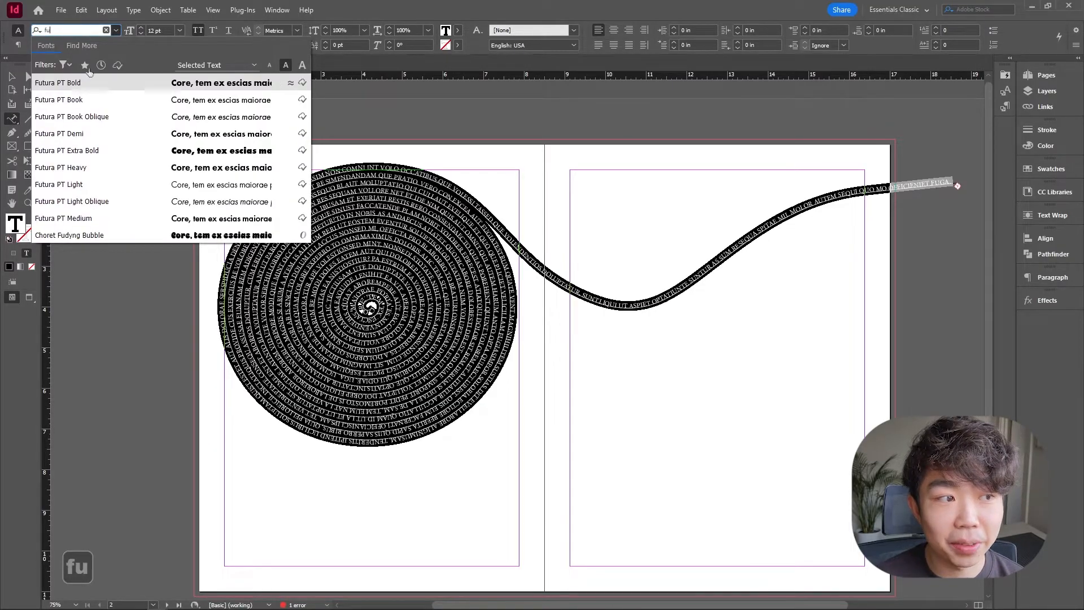
pyautogui.click(131, 99)
pyautogui.hotkey('ctrl', 'a')
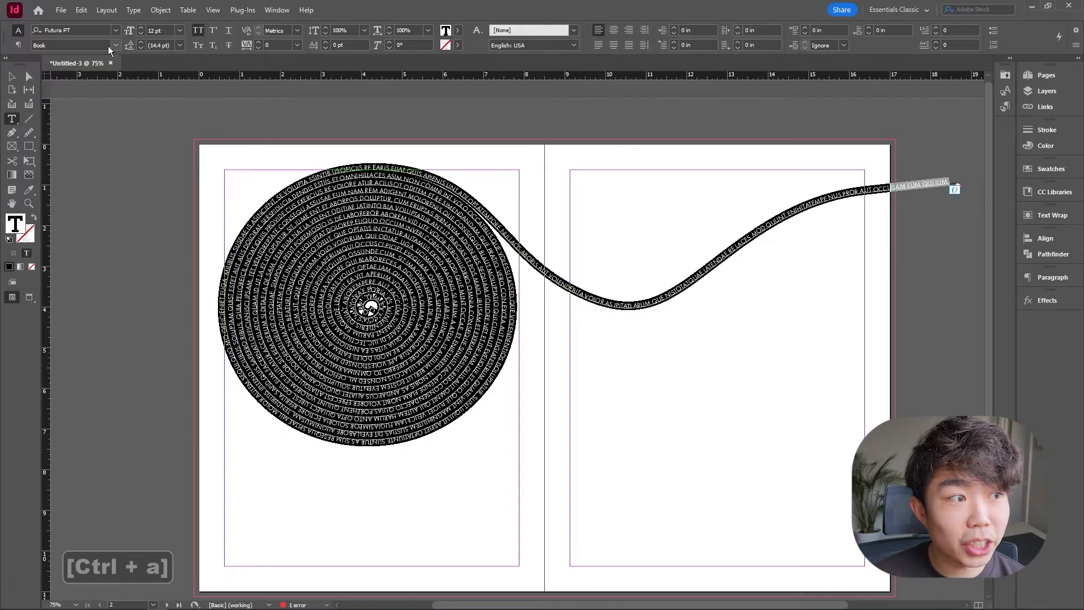
pyautogui.click(116, 46)
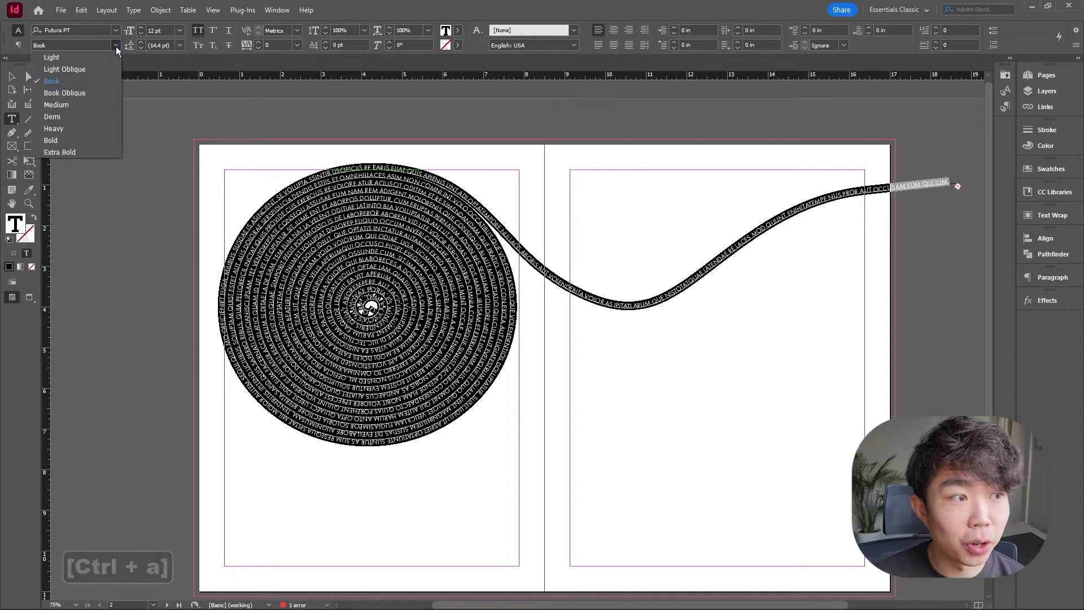
pyautogui.click(91, 108)
# Set the text path's stroke to None so only the type remains visible.
pyautogui.click(11, 76)
pyautogui.click(141, 145)
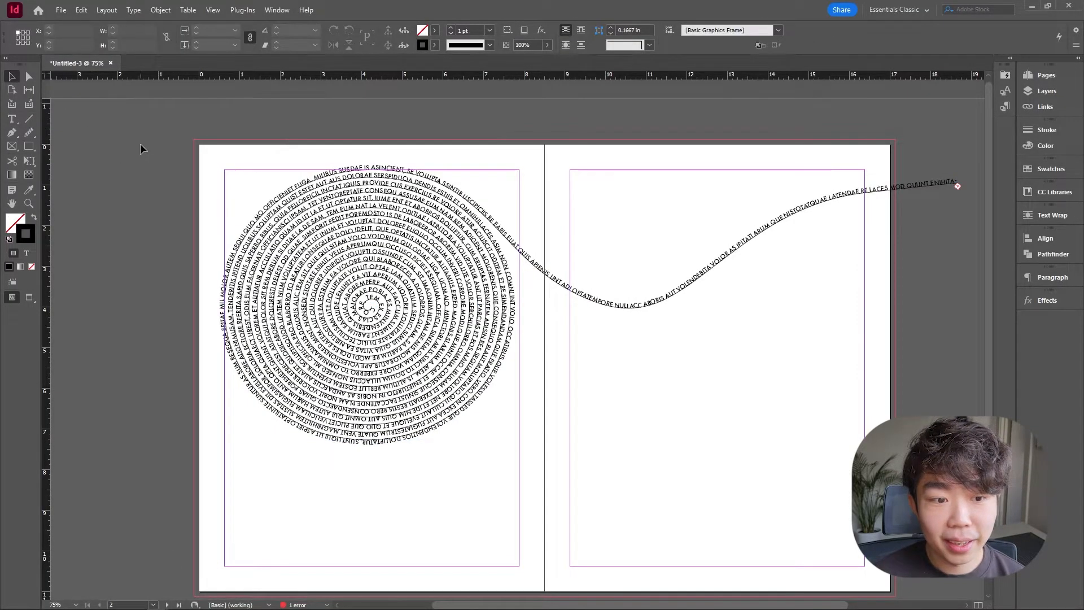
pyautogui.press('w')
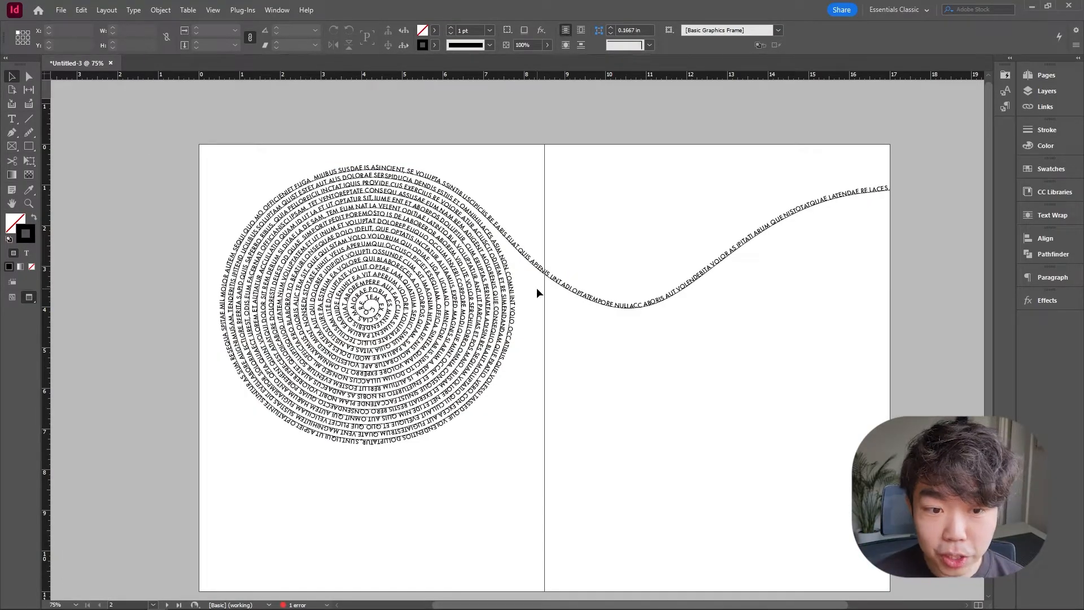
pyautogui.click(501, 294)
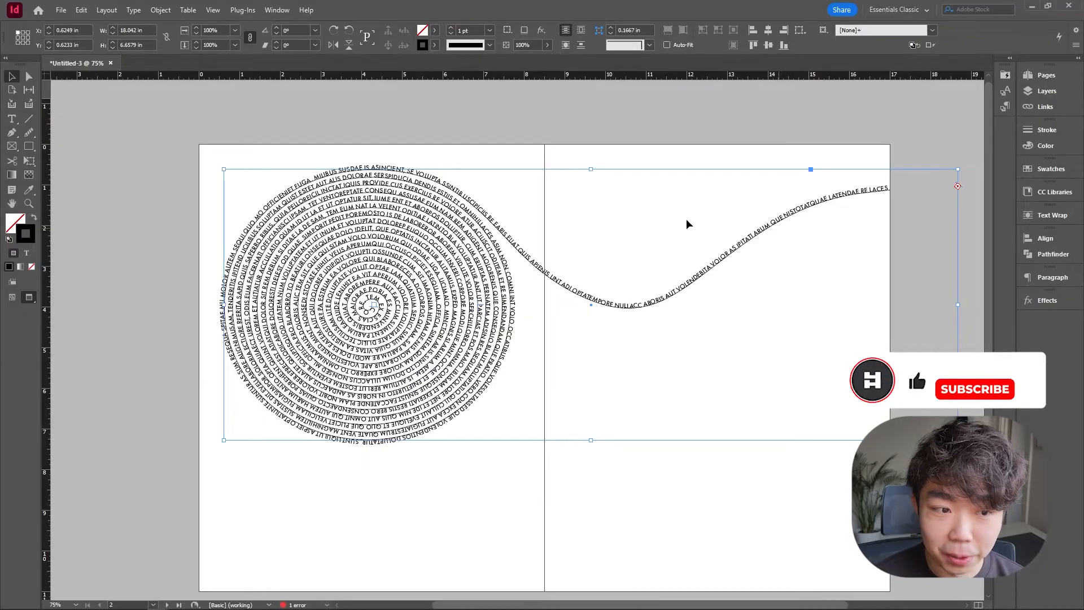
pyautogui.click(434, 47)
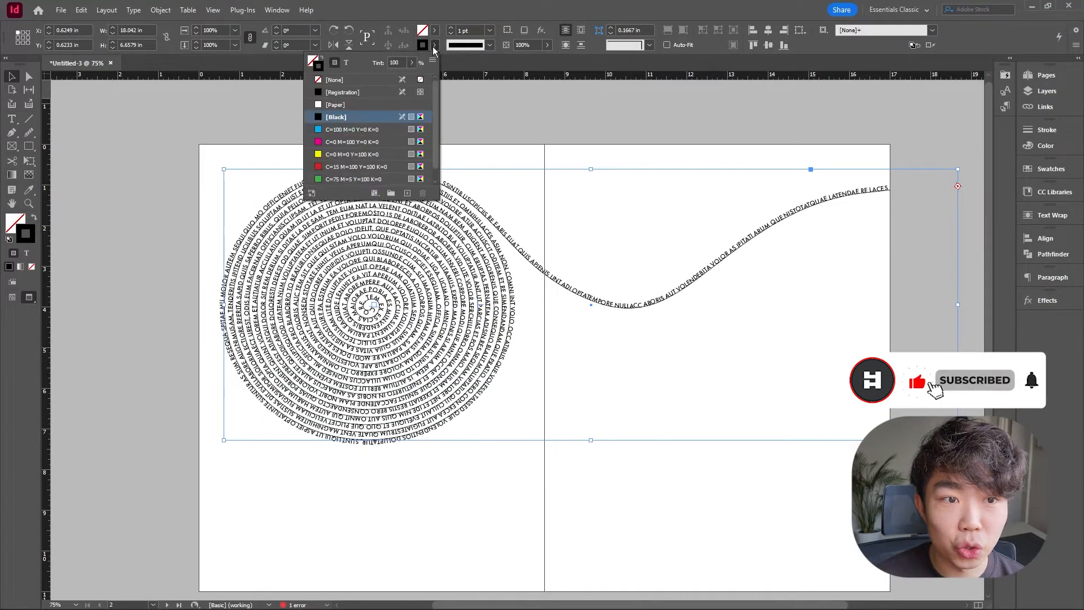
pyautogui.click(365, 79)
pyautogui.click(592, 136)
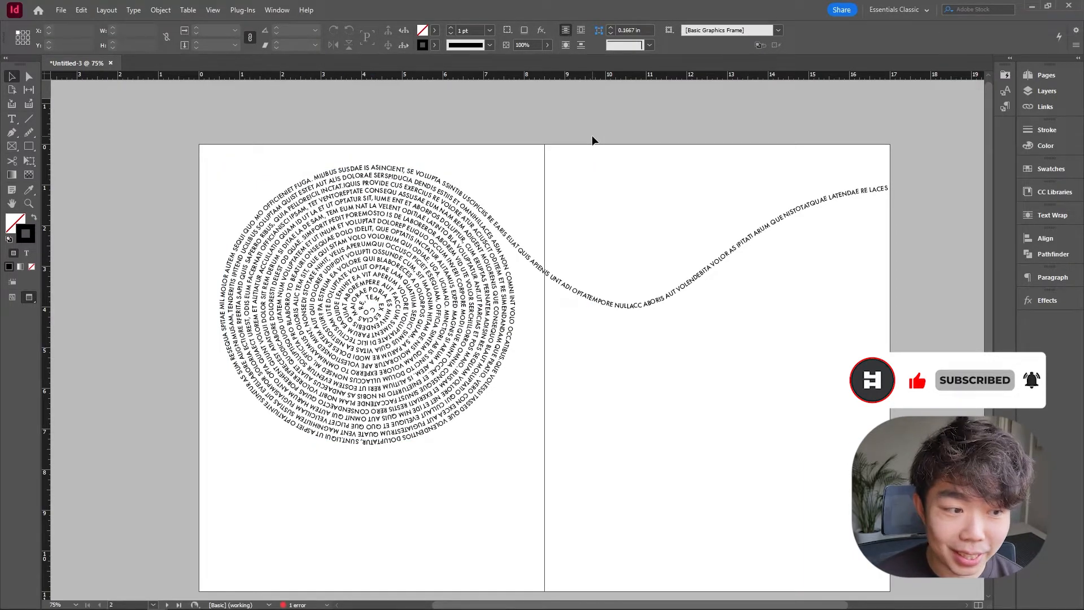
pyautogui.press('w')
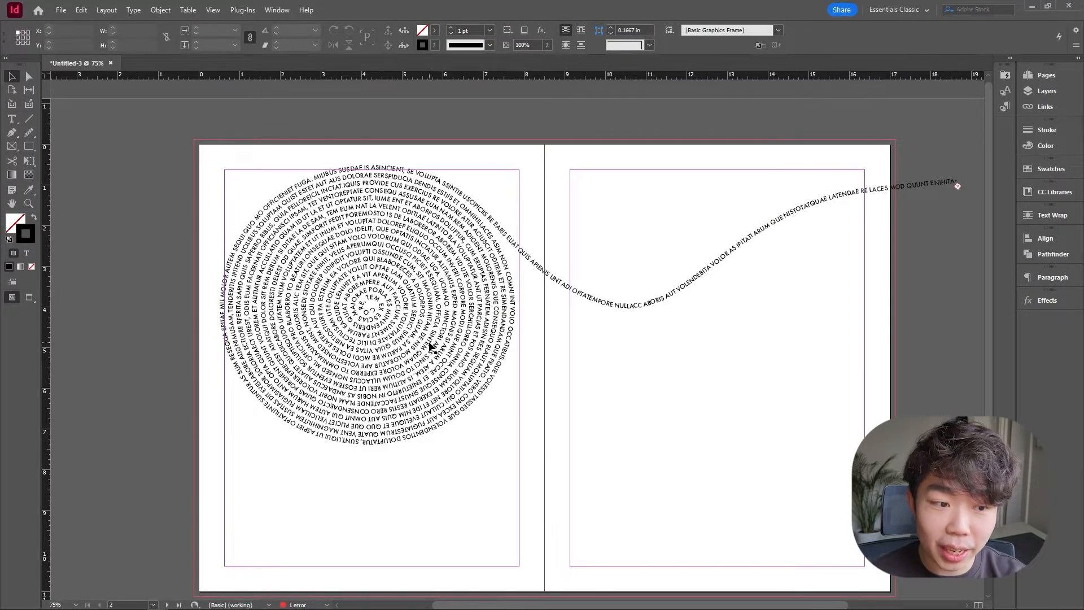
# Move the text's start bracket outward so the text begins away from the spiral's center.
pyautogui.click(400, 330)
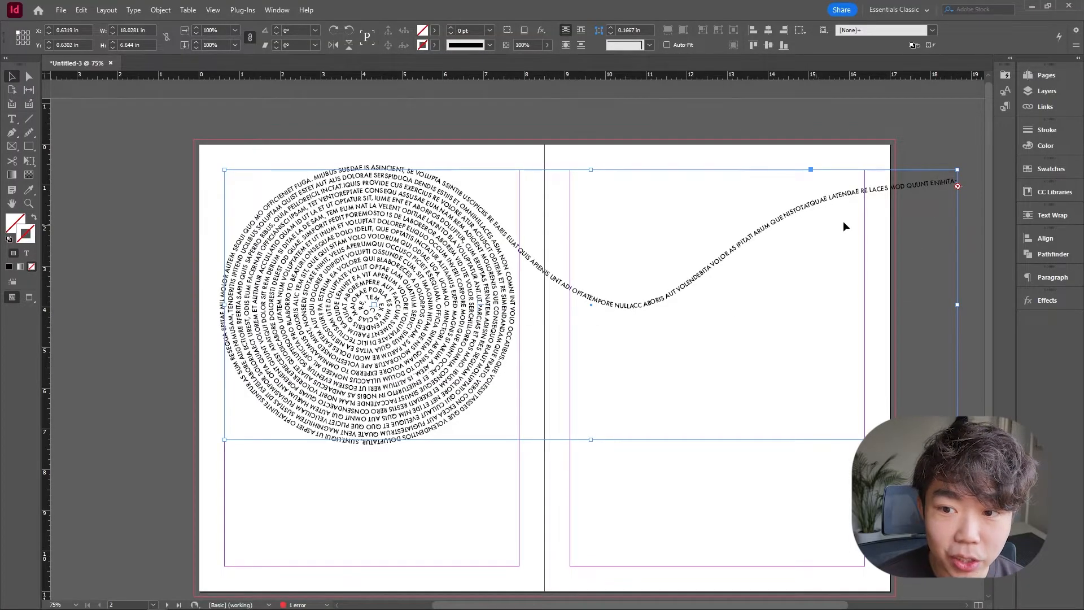
pyautogui.scroll(7, 955, 178)
pyautogui.moveTo(929, 218); pyautogui.dragTo(615, 246)
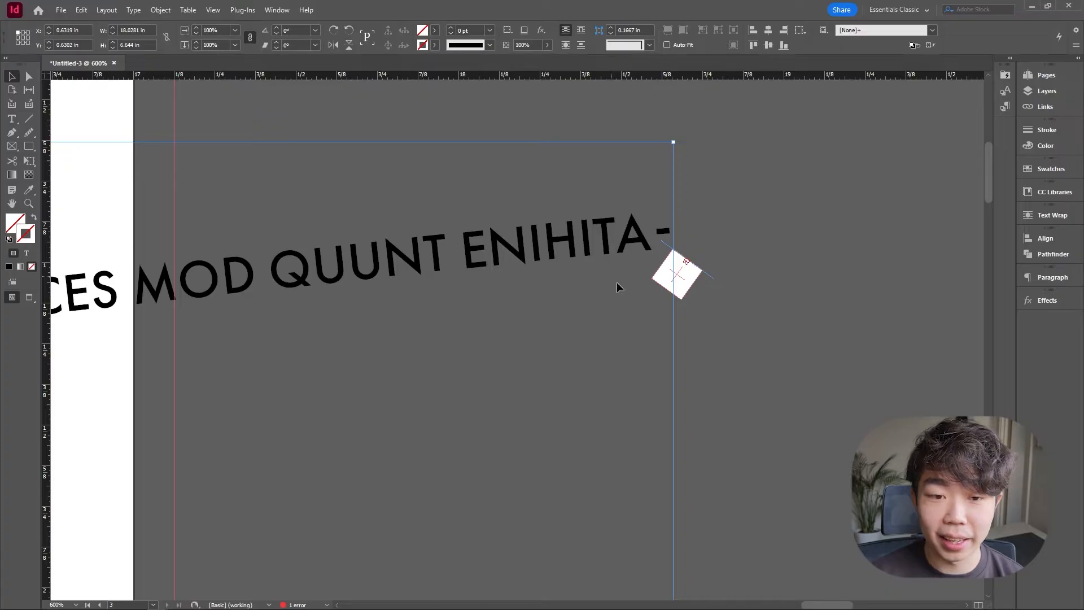
pyautogui.scroll(-8, 576, 277)
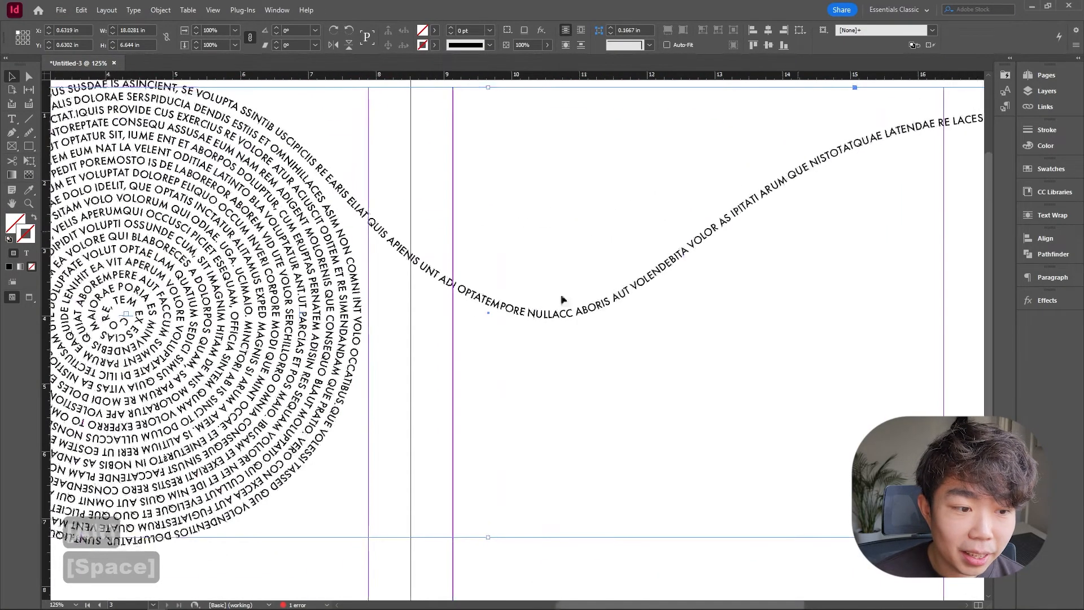
pyautogui.scroll(8, 473, 303)
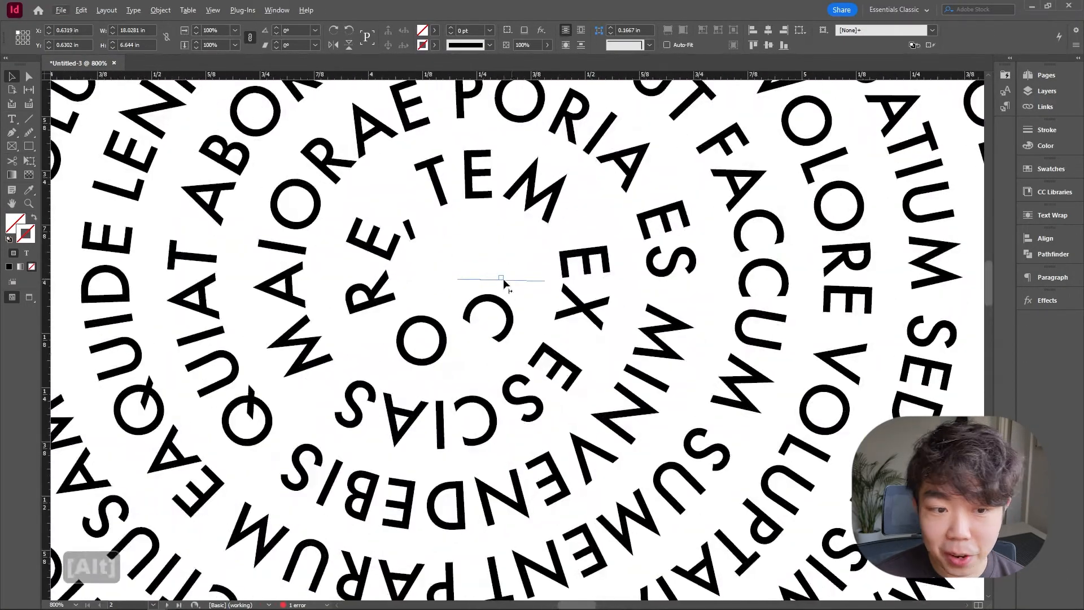
pyautogui.scroll(-6, 517, 284)
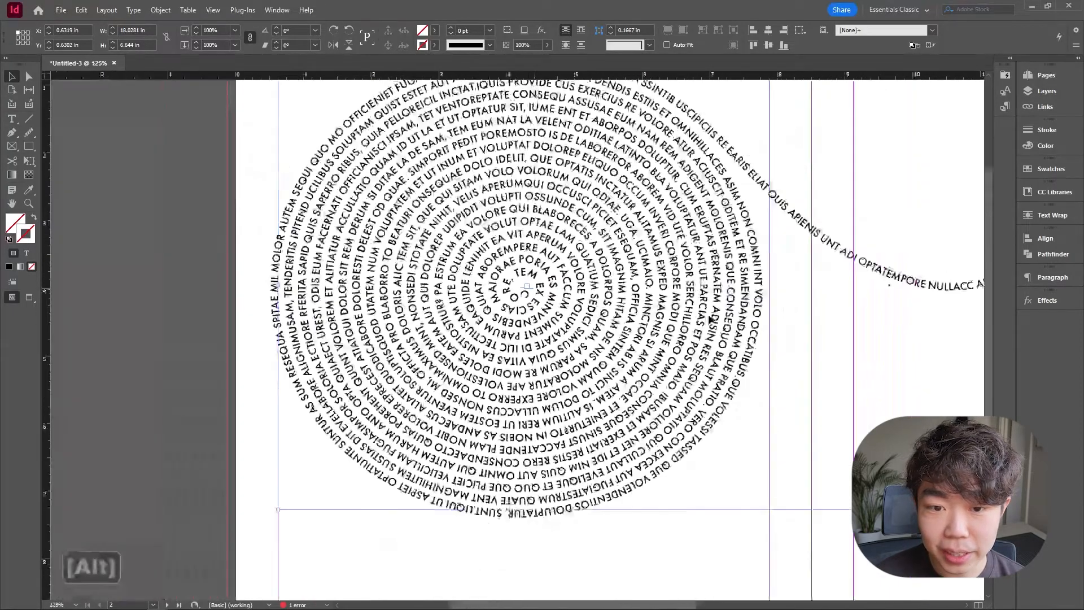
pyautogui.moveTo(718, 316); pyautogui.dragTo(580, 339)
pyautogui.scroll(6, 578, 339)
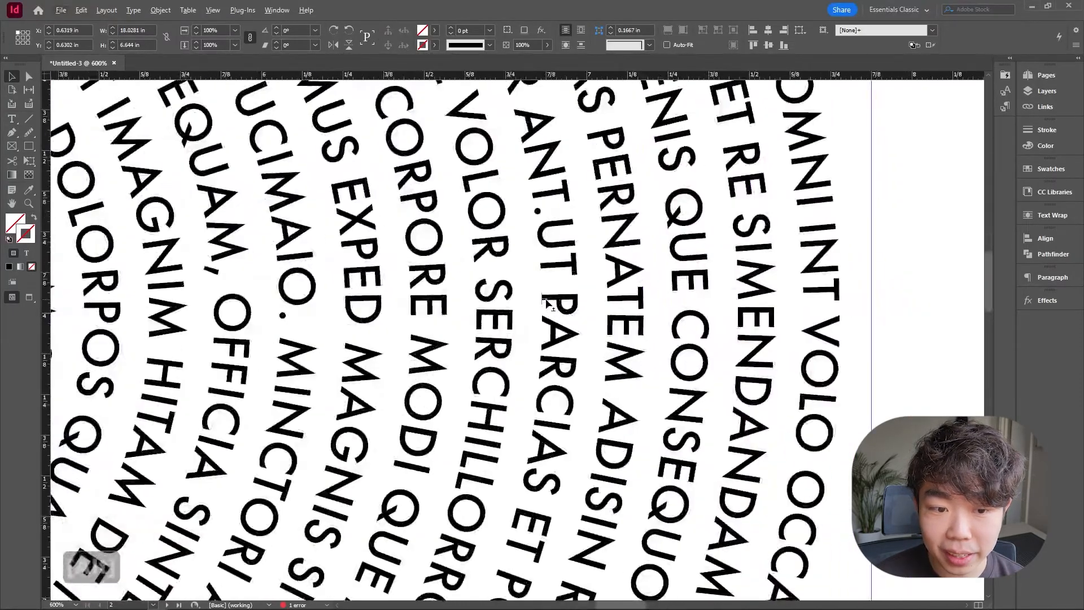
pyautogui.scroll(-6, 551, 305)
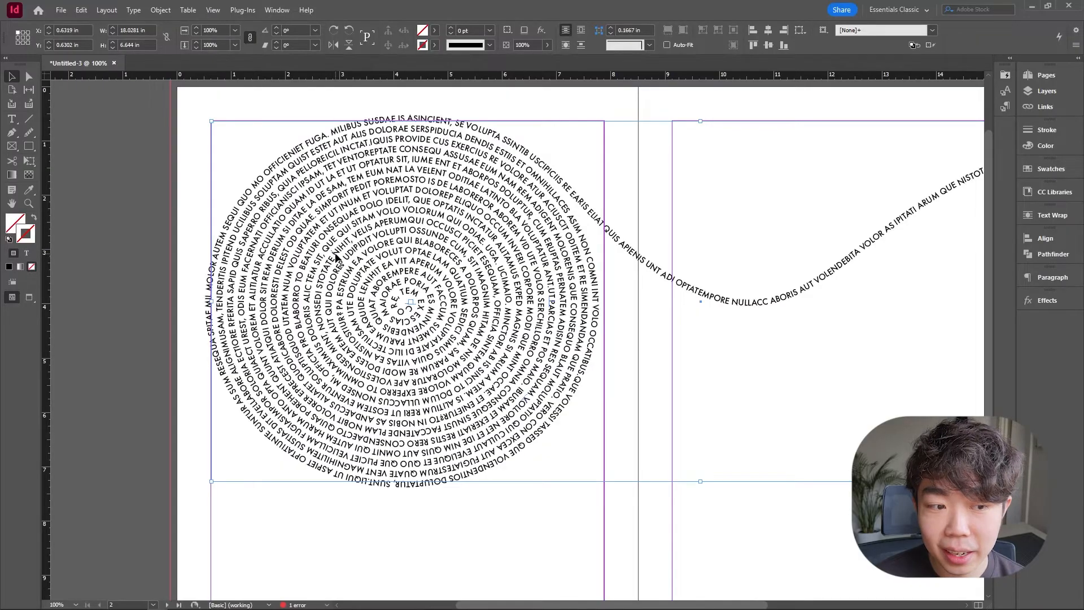
pyautogui.moveTo(337, 259); pyautogui.dragTo(553, 289)
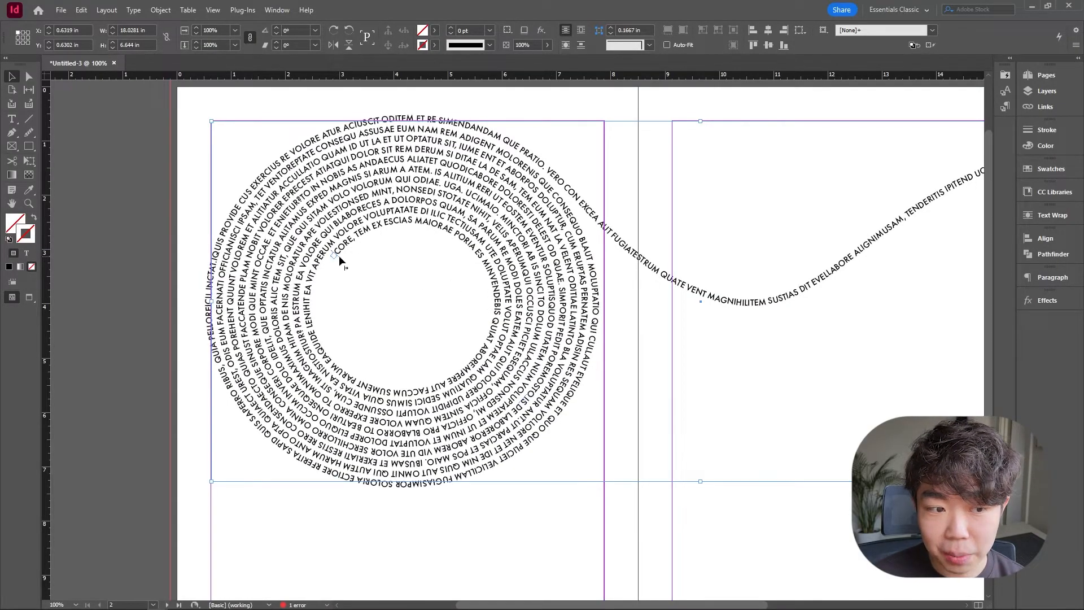
pyautogui.moveTo(359, 241)
pyautogui.mouseDown()
pyautogui.moveTo(345, 262)
pyautogui.moveTo(370, 233)
pyautogui.mouseUp()
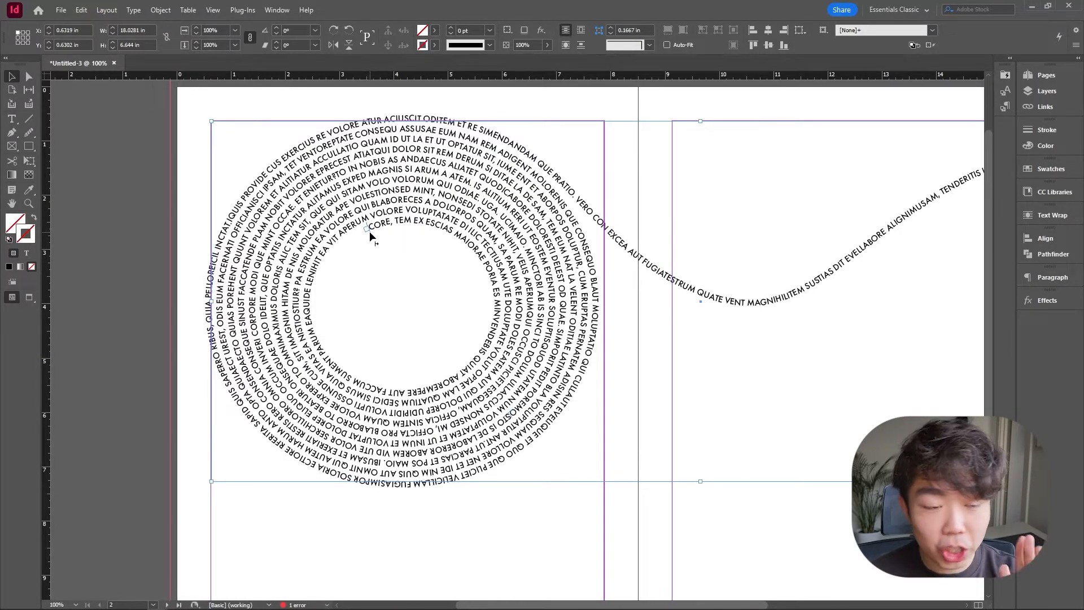
# Preview the finished spread without guides and frame edges.
pyautogui.click(86, 142)
pyautogui.keyDown('alt'); pyautogui.scroll(-2, 310, 274); pyautogui.keyUp('alt')
pyautogui.press('w')
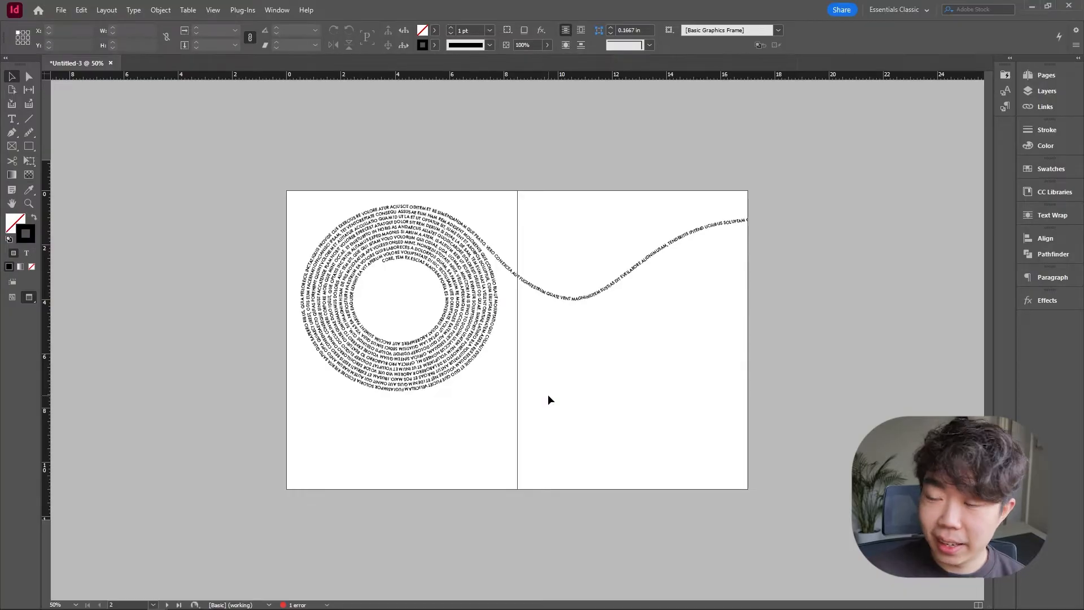
pyautogui.press('w')
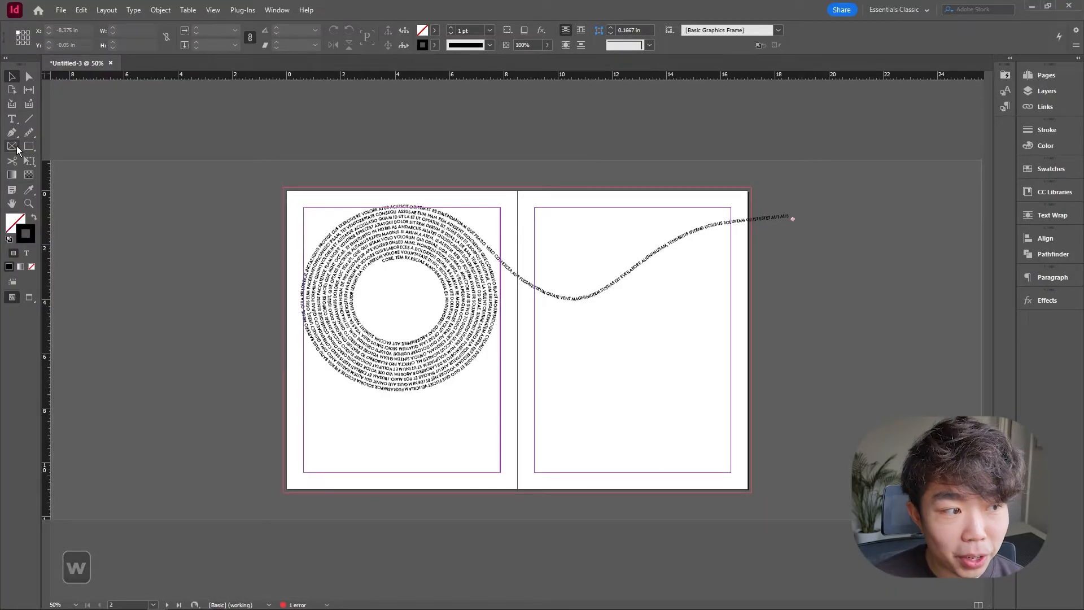
# Draw a circular ellipse frame about 2.76 in wide inside the spiral's empty center.
pyautogui.rightClick(17, 147)
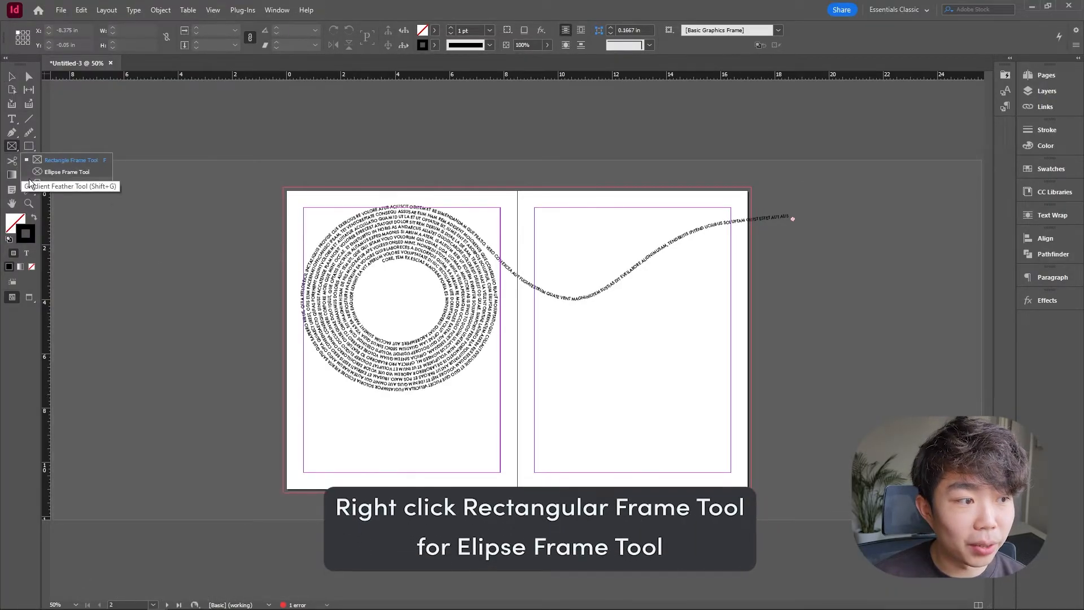
pyautogui.click(68, 172)
pyautogui.scroll(1, 476, 330)
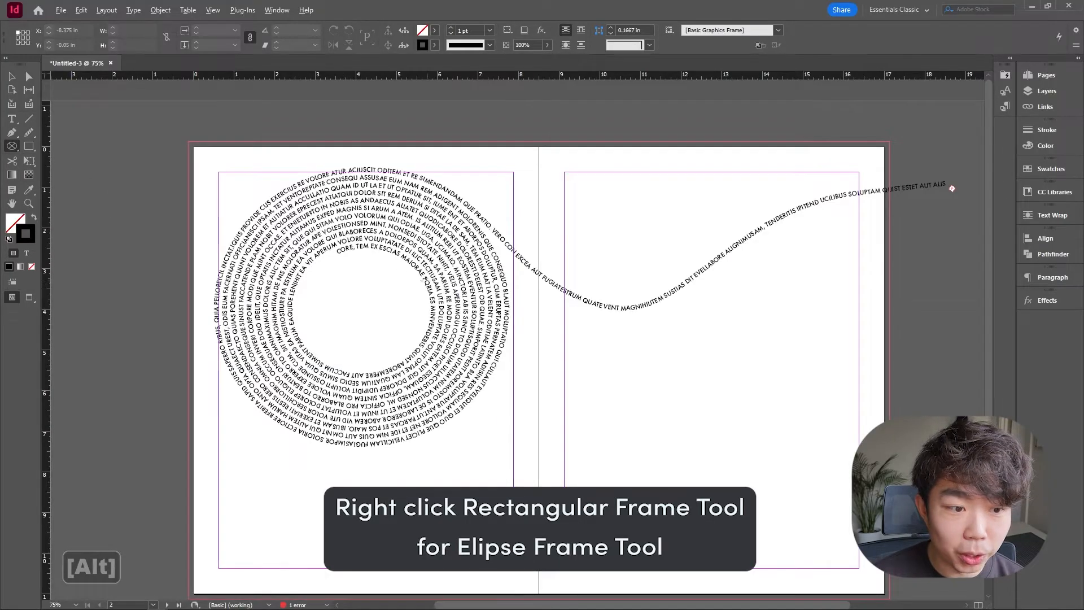
pyautogui.moveTo(356, 307); pyautogui.dragTo(413, 363)
pyautogui.press('v')
pyautogui.moveTo(369, 292); pyautogui.dragTo(373, 299)
pyautogui.click(632, 363)
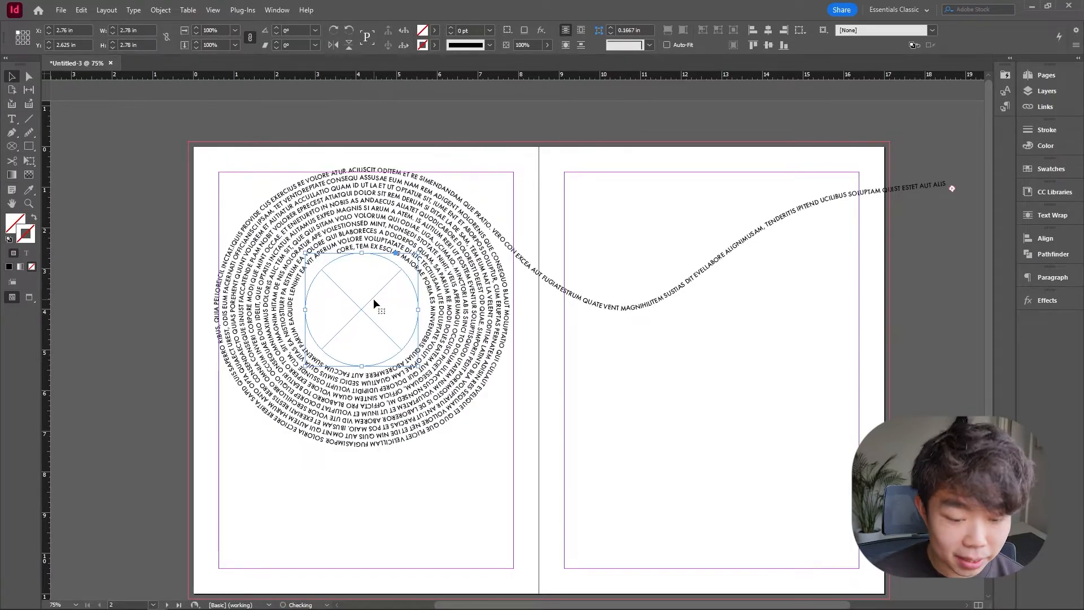
pyautogui.click(674, 371)
pyautogui.click(383, 289)
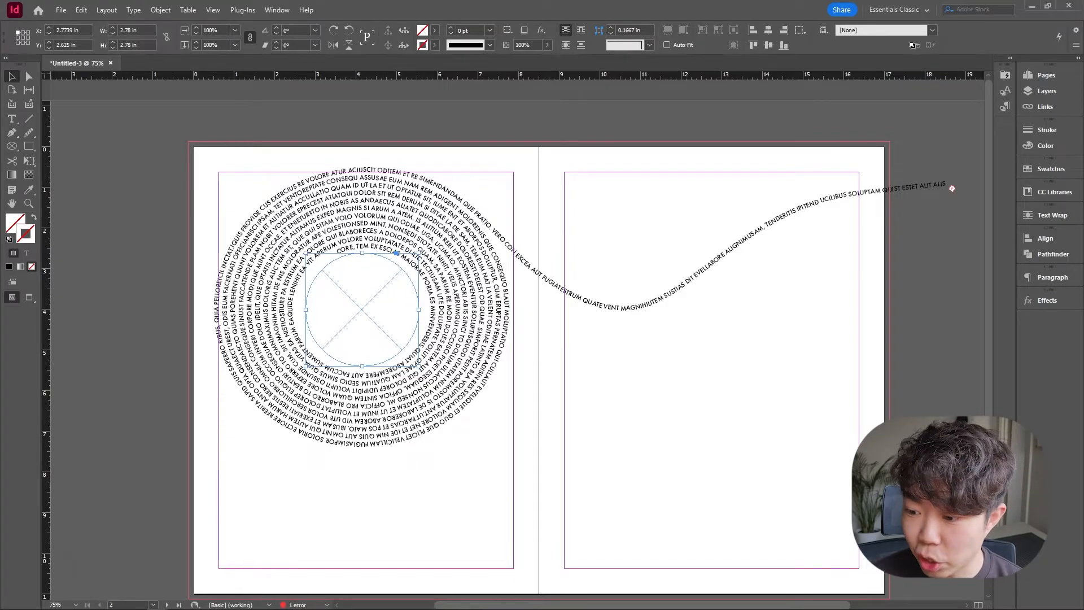
# Place the red-dress photo into the circular frame and fill the frame proportionally.
pyautogui.hotkey('ctrl', 'd')
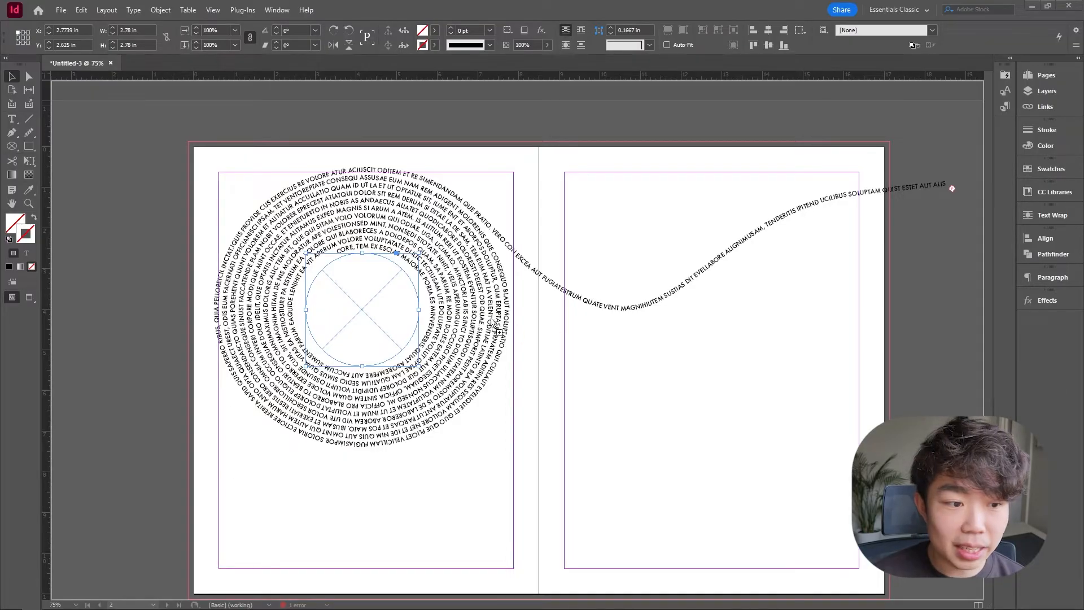
pyautogui.rightClick(386, 295)
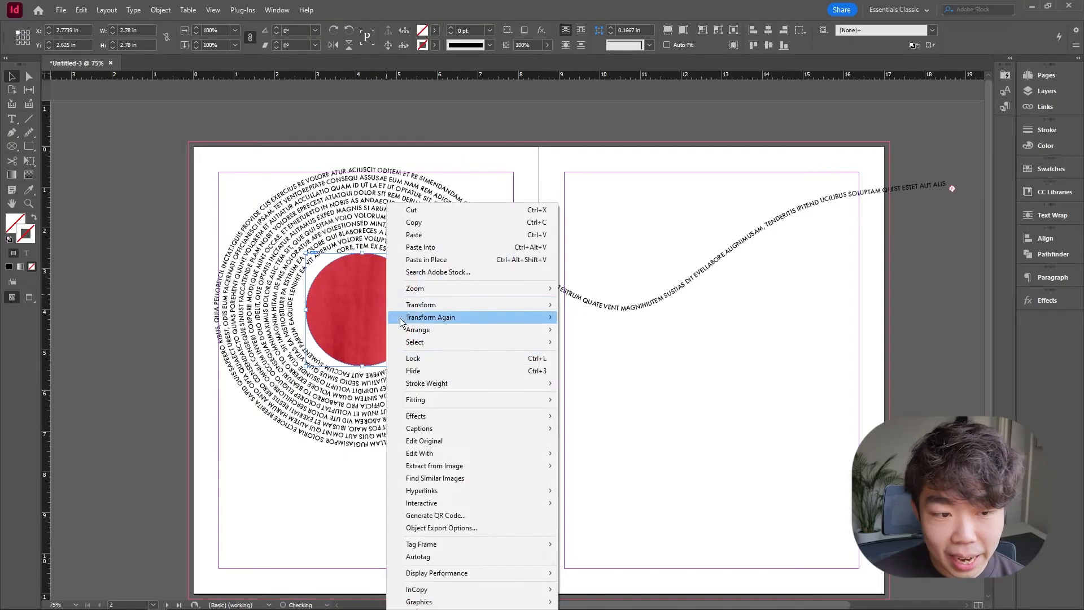
pyautogui.moveTo(438, 399)
pyautogui.click(621, 399)
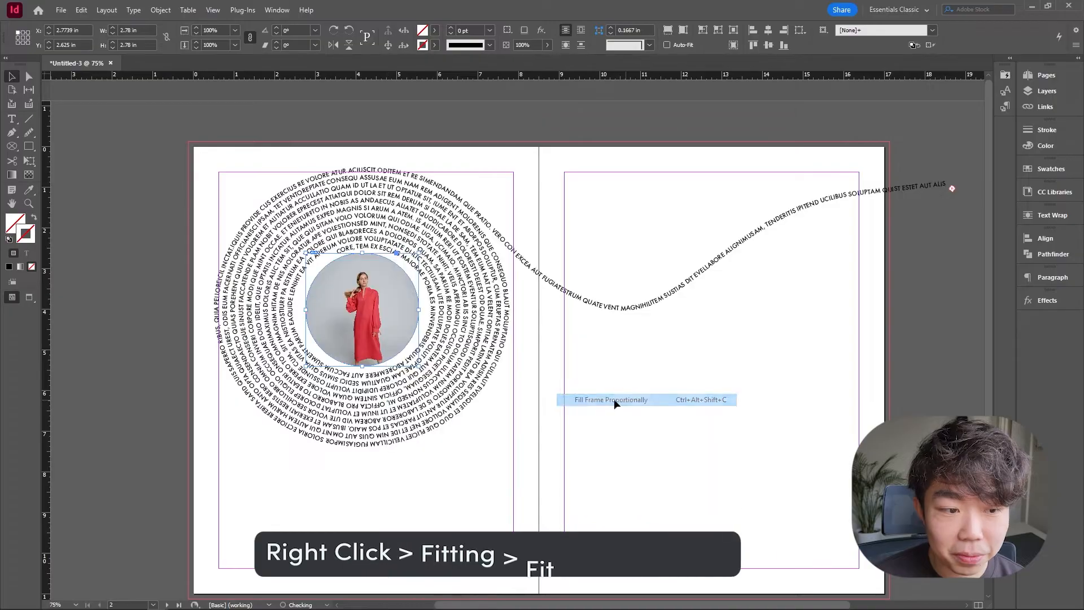
pyautogui.click(356, 309)
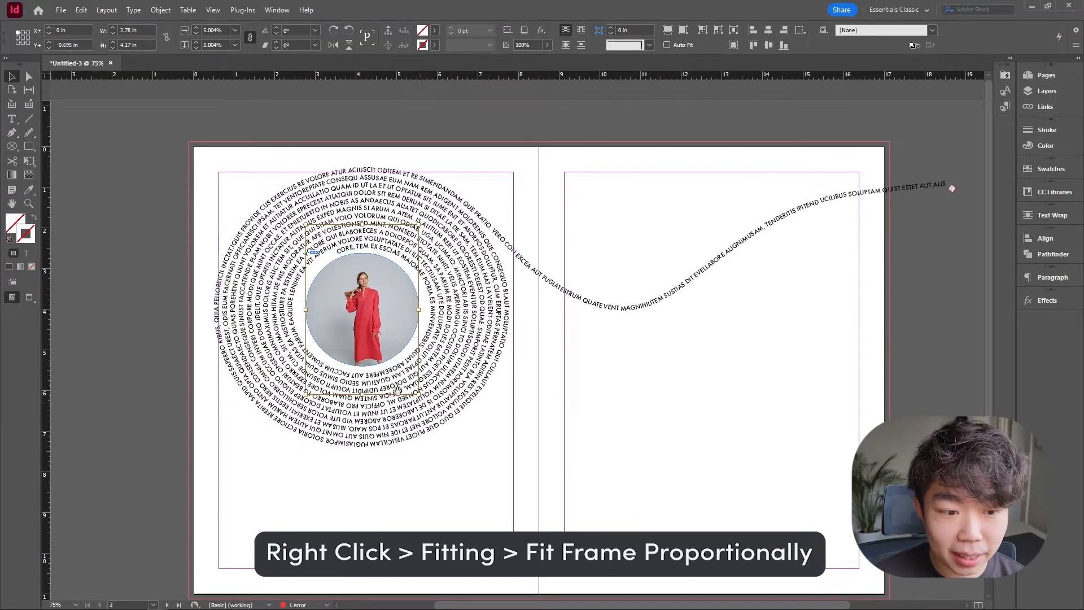
pyautogui.click(621, 387)
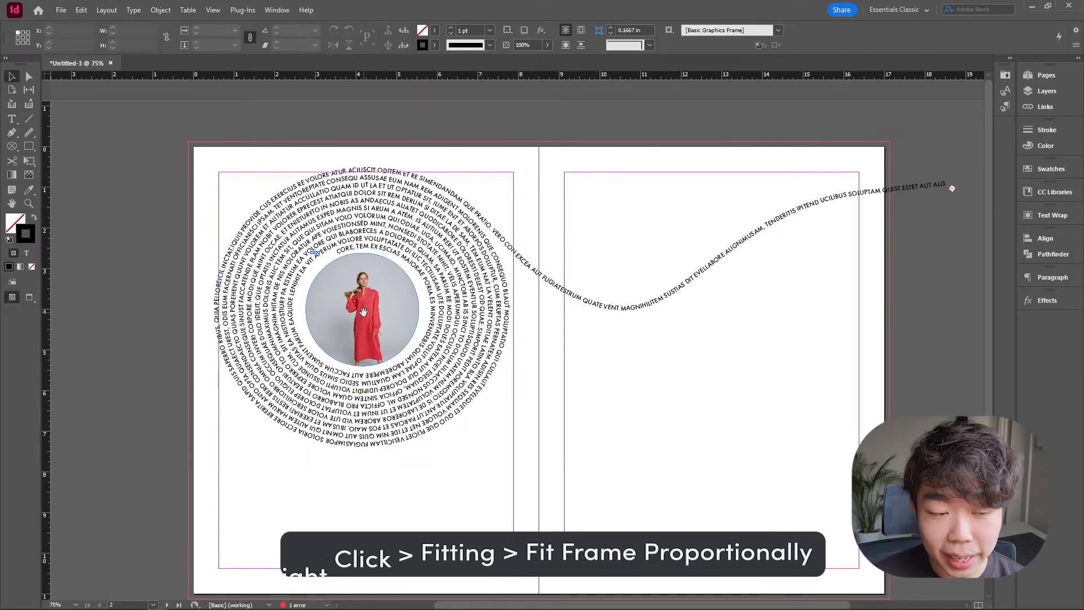
# Scale the photo up inside the circle to about 3.27 in wide and reposition it.
pyautogui.click(375, 305)
pyautogui.click(363, 305)
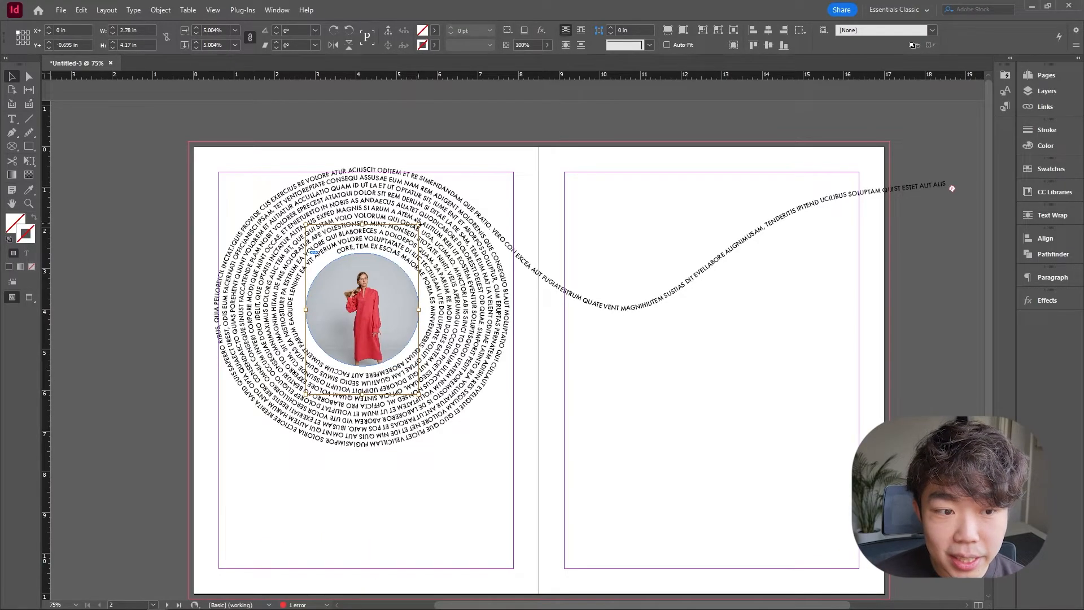
pyautogui.moveTo(418, 394); pyautogui.dragTo(439, 424)
pyautogui.moveTo(374, 319)
pyautogui.mouseDown()
pyautogui.moveTo(356, 313)
pyautogui.moveTo(378, 319)
pyautogui.mouseUp()
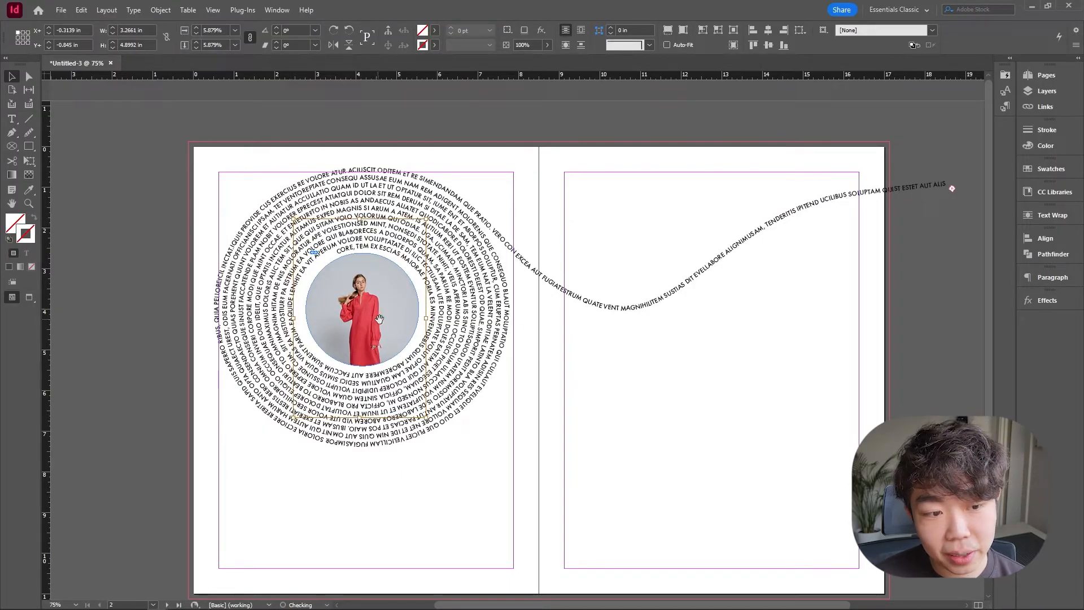
pyautogui.click(618, 367)
pyautogui.press('w')
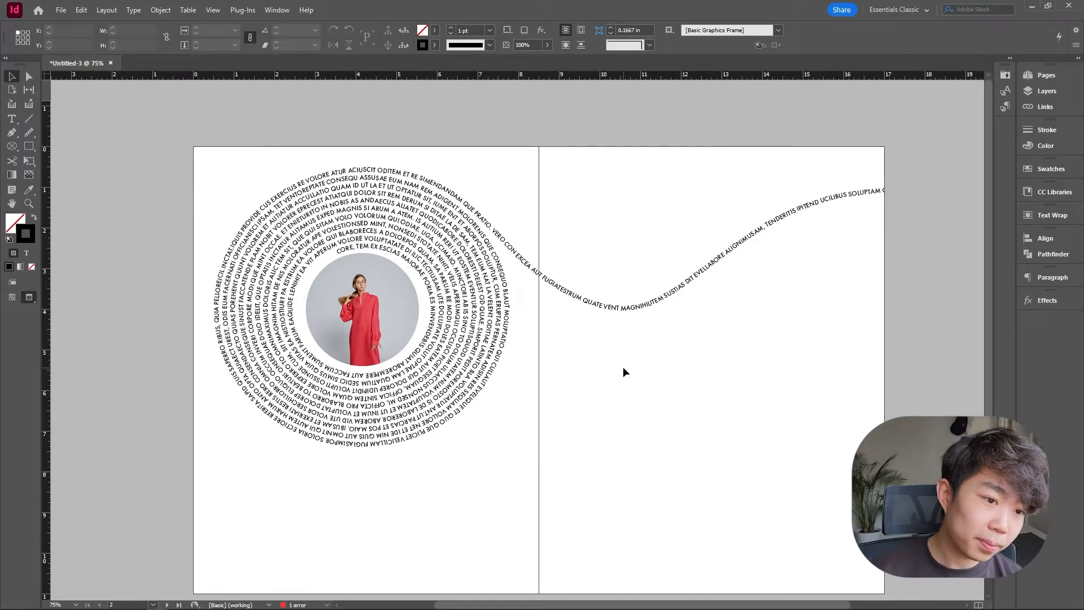
pyautogui.press('w')
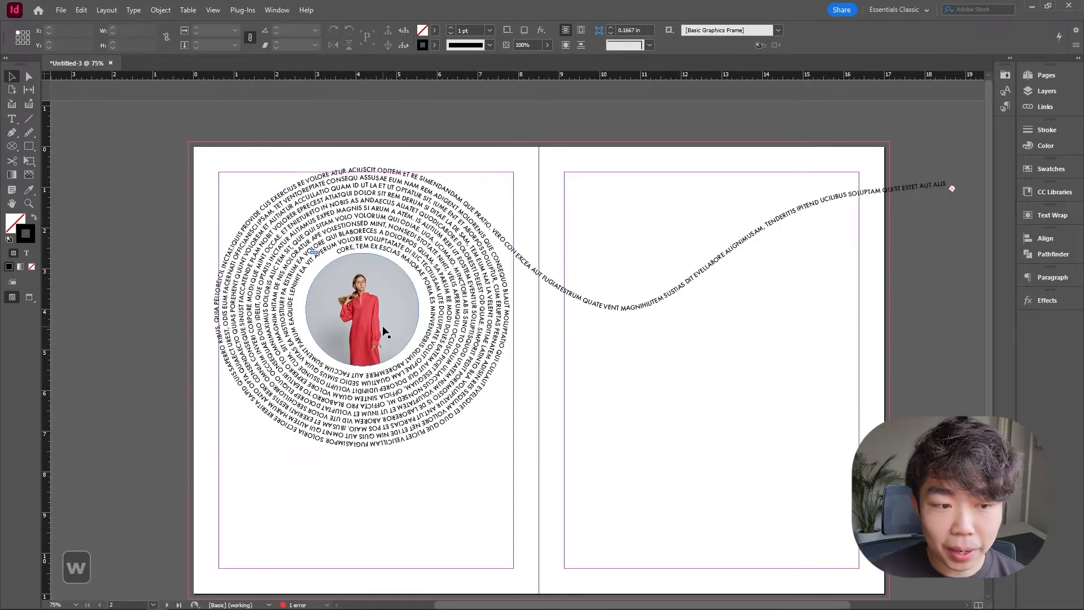
# Add an Inner Shadow effect to the circular photo frame.
pyautogui.click(382, 326)
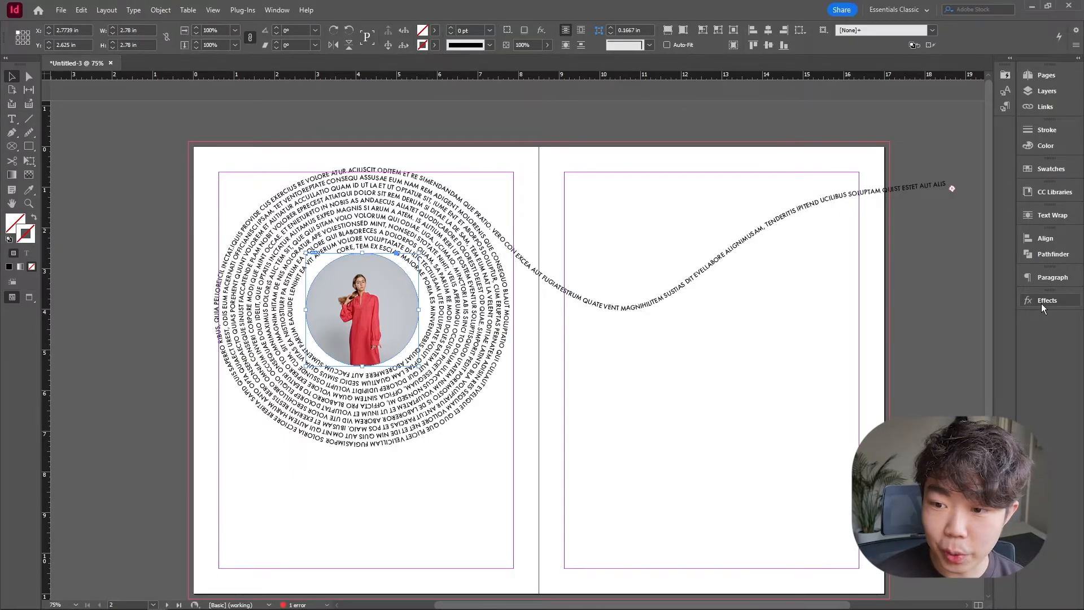
pyautogui.click(276, 10)
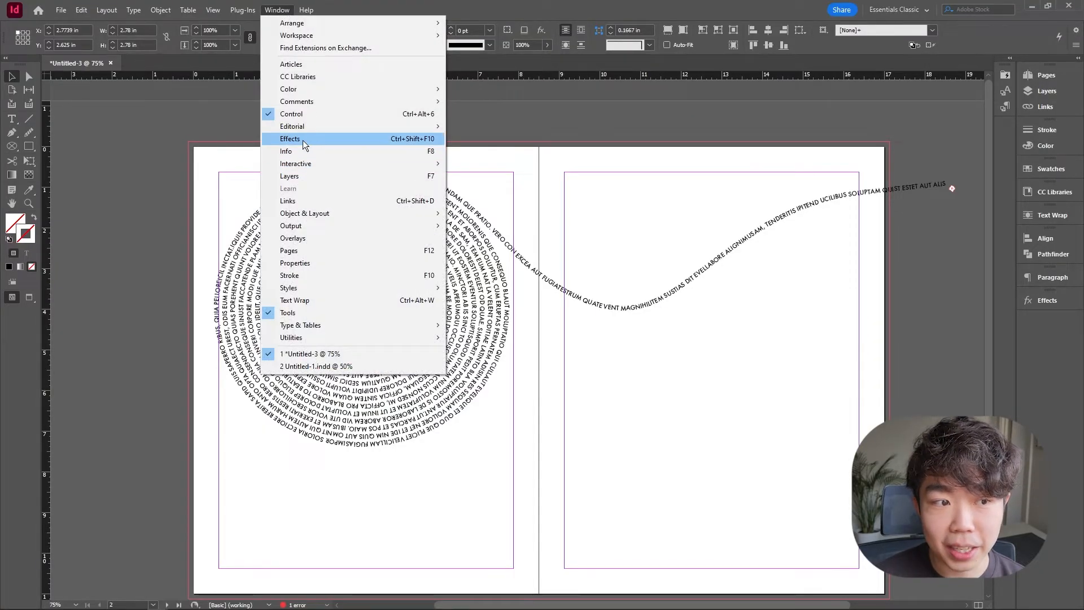
pyautogui.click(1055, 305)
pyautogui.click(1047, 302)
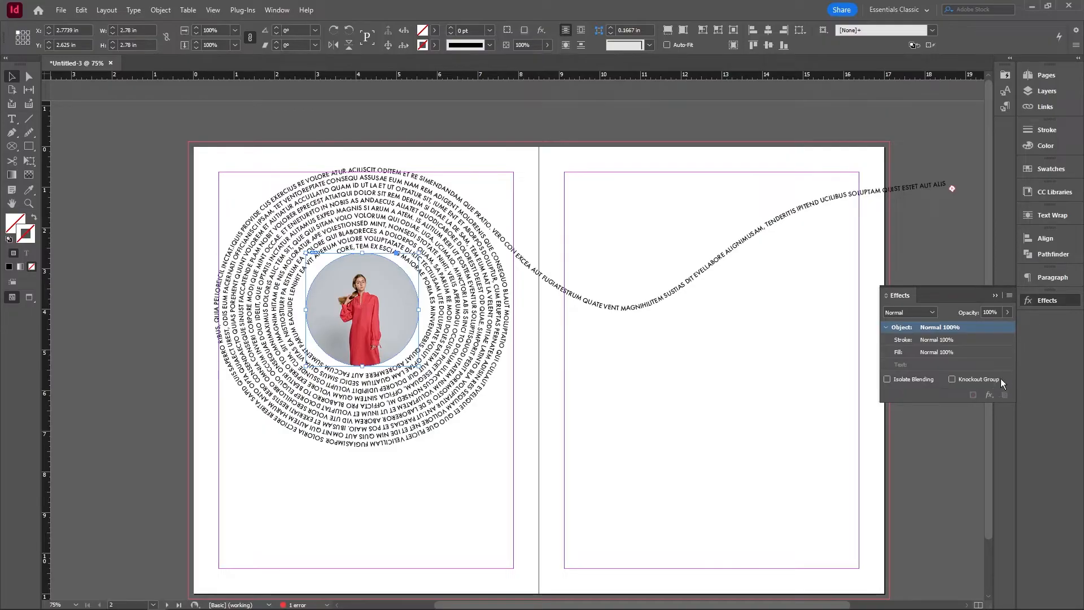
pyautogui.click(989, 397)
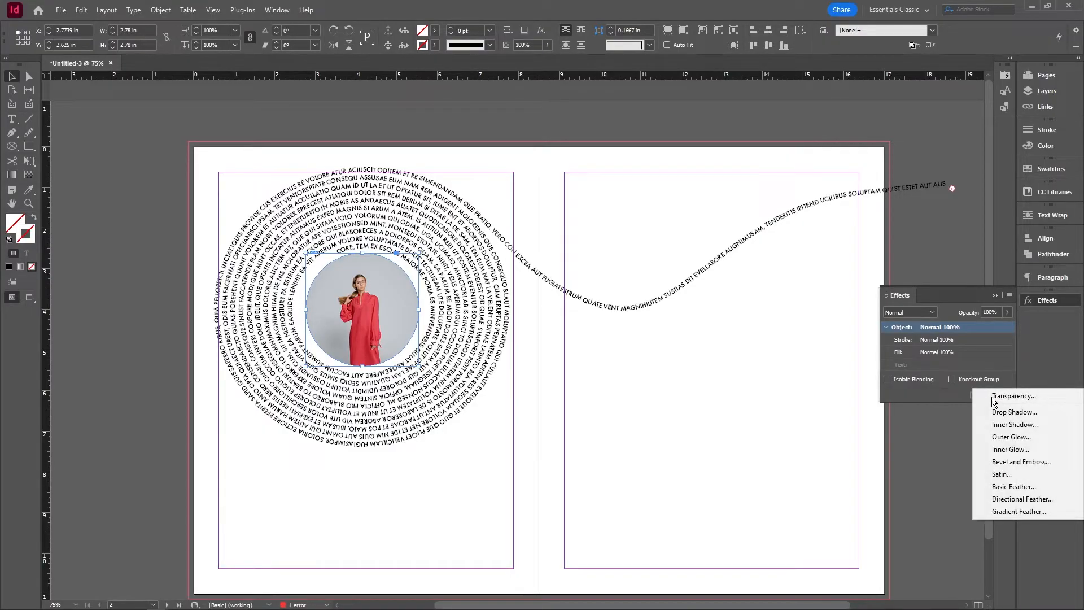
pyautogui.click(999, 424)
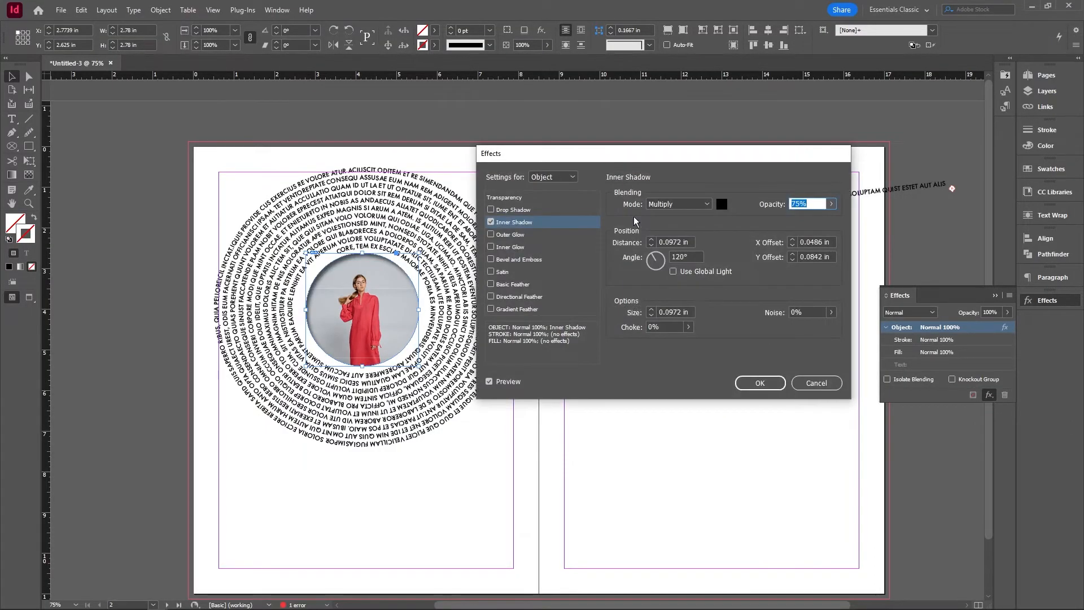
pyautogui.click(650, 246)
pyautogui.click(760, 383)
pyautogui.click(794, 316)
pyautogui.press('w')
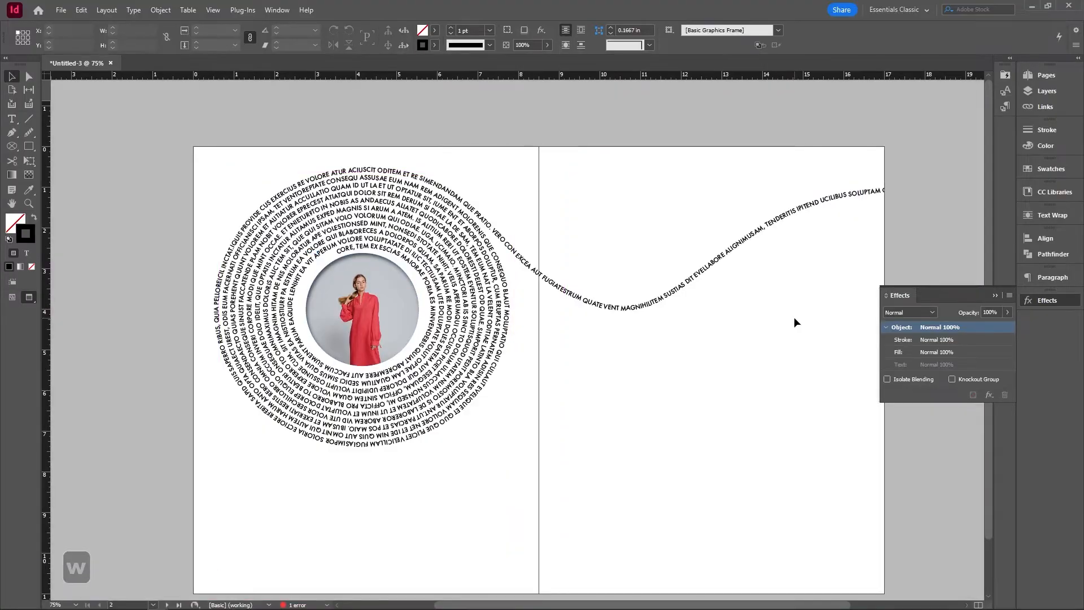
pyautogui.press('w')
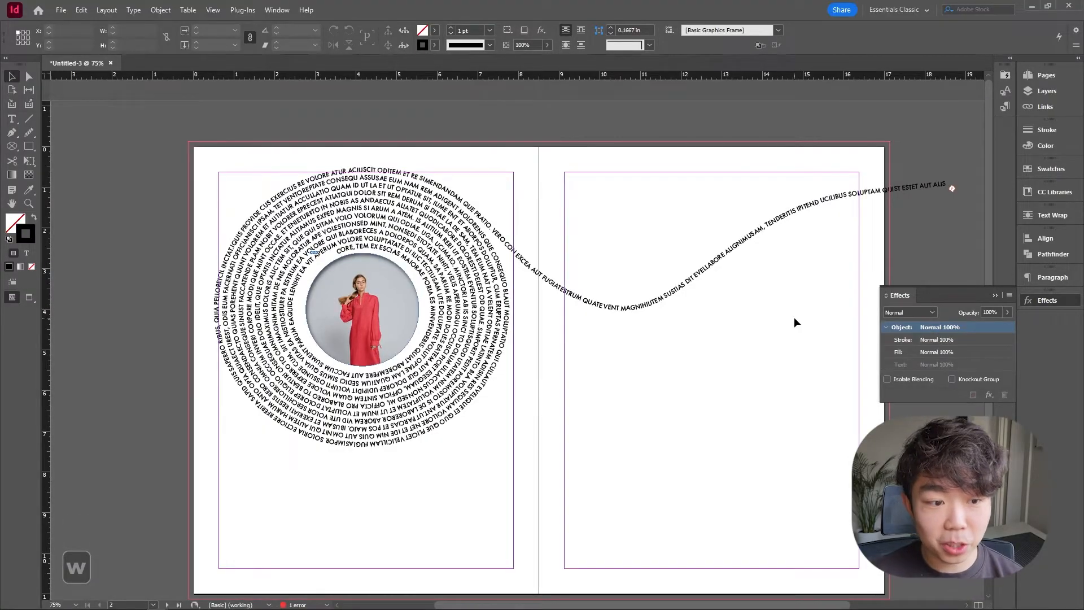
# Draw a rectangle frame covering the whole left page, 8.5 by 11 in.
pyautogui.keyDown('alt'); pyautogui.scroll(-1, 506, 361); pyautogui.keyUp('alt')
pyautogui.keyDown('alt'); pyautogui.scroll(1, 500, 376); pyautogui.keyUp('alt')
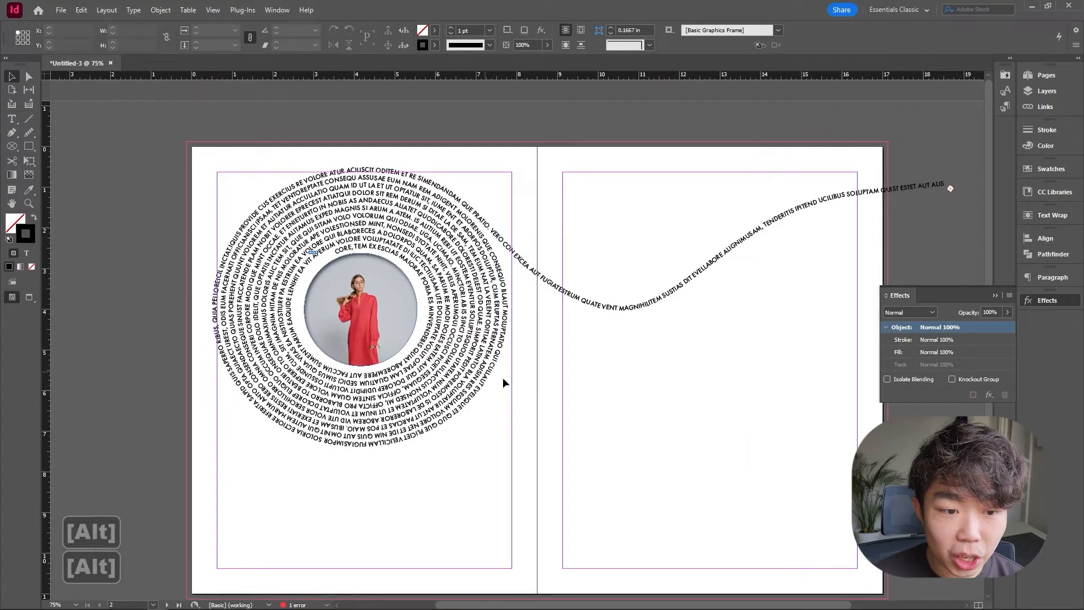
pyautogui.moveTo(499, 377); pyautogui.dragTo(528, 341)
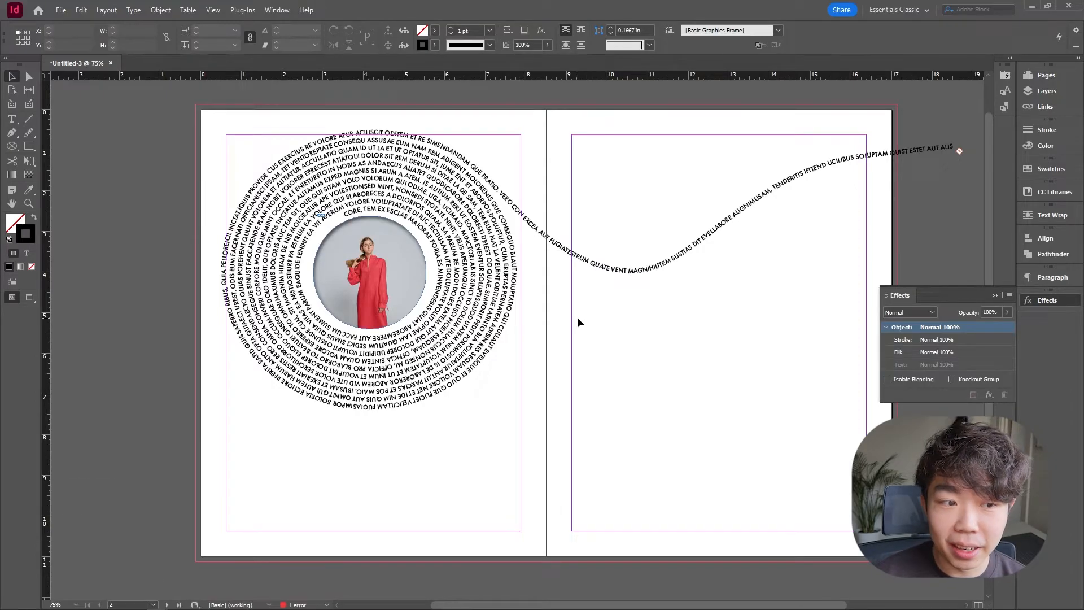
pyautogui.click(14, 150)
pyautogui.click(46, 158)
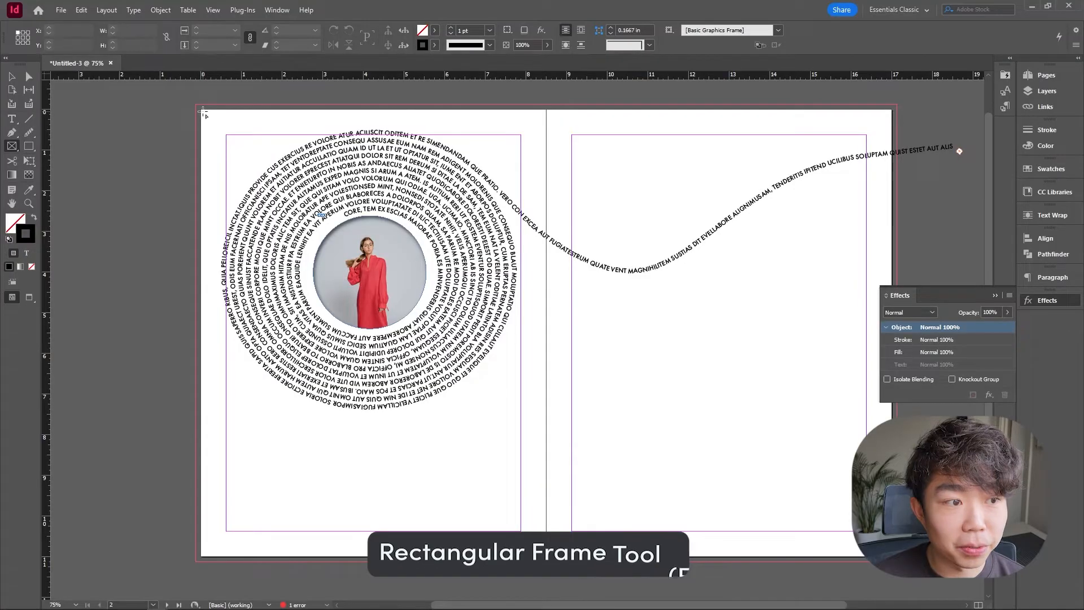
pyautogui.moveTo(202, 110); pyautogui.dragTo(546, 556)
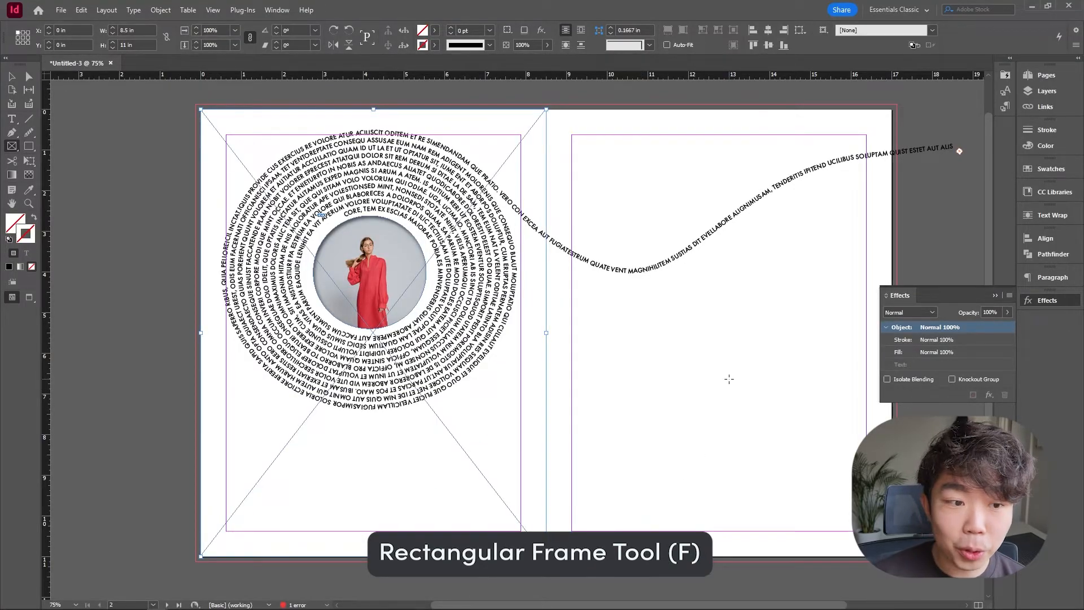
pyautogui.press('v')
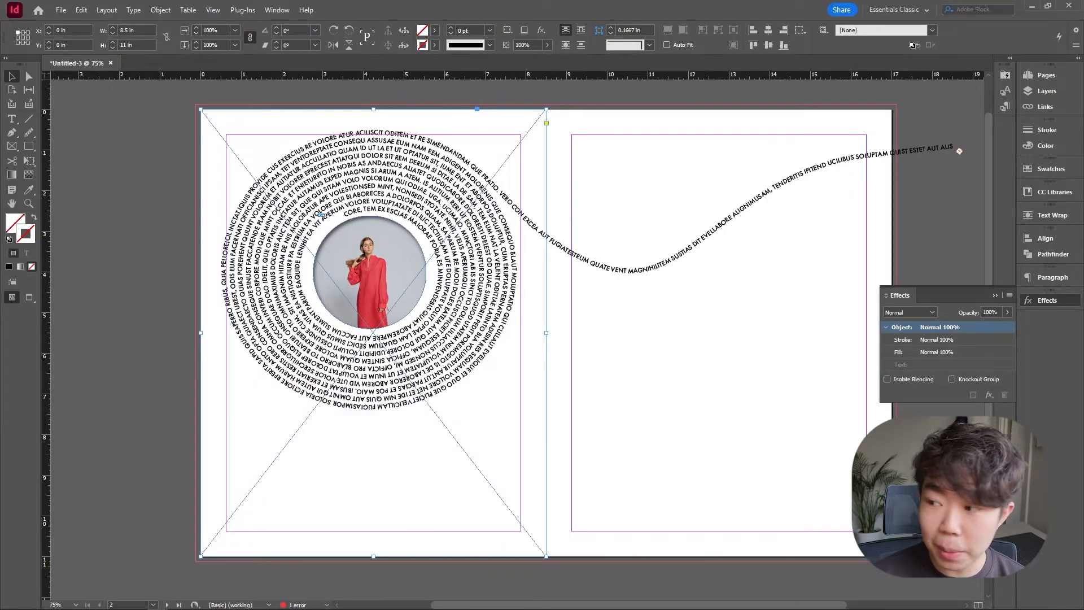
# Place a paper texture image into the rectangle frame and fill the frame proportionally.
pyautogui.hotkey('ctrl', 'd')
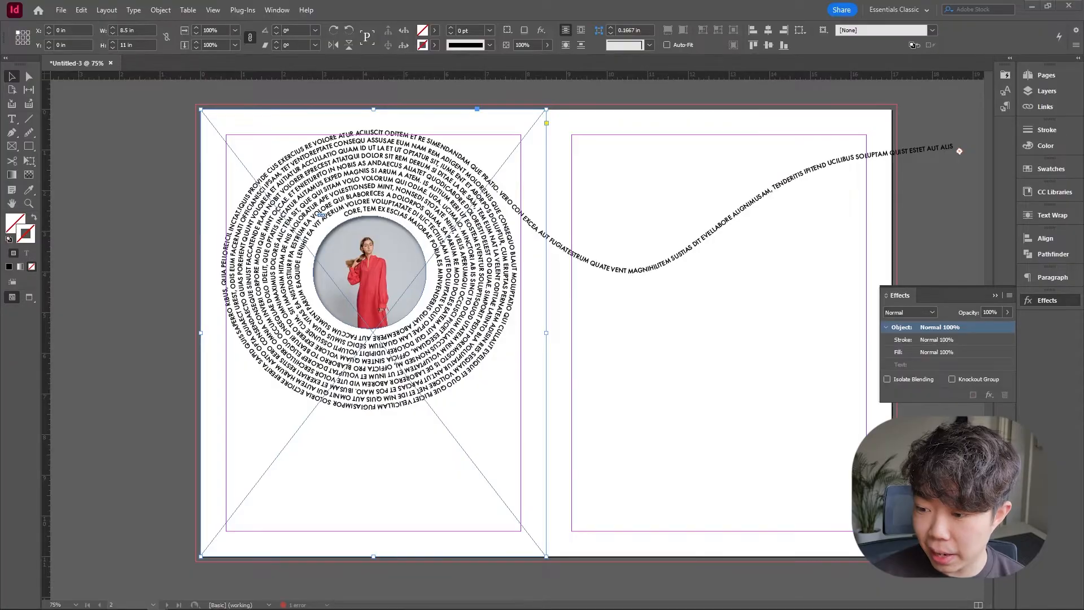
pyautogui.doubleClick(575, 322)
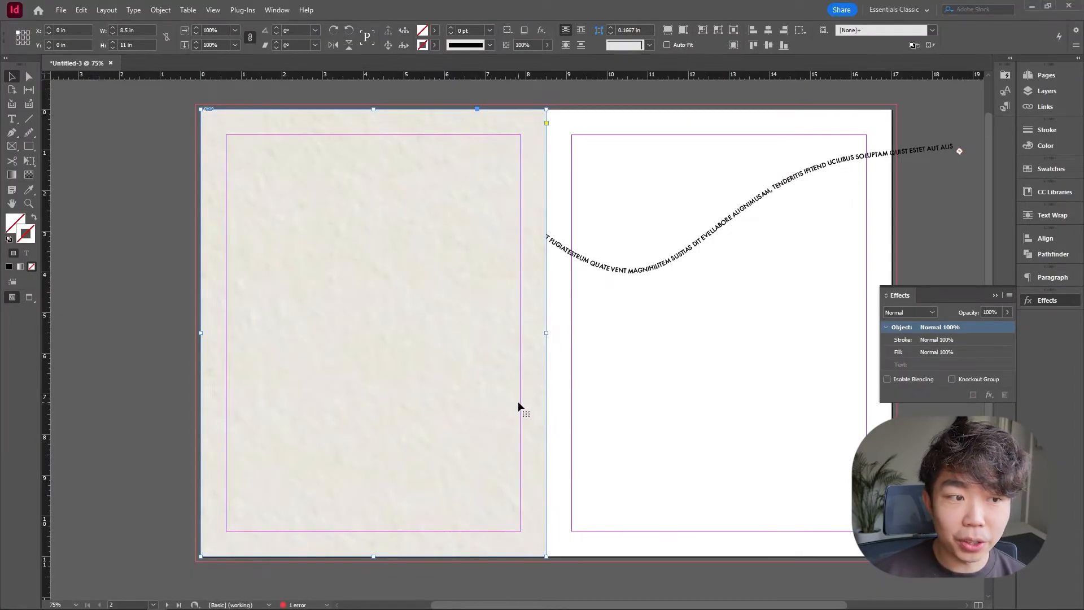
pyautogui.hotkey('ctrl', 'shift', 'alt', 'c')
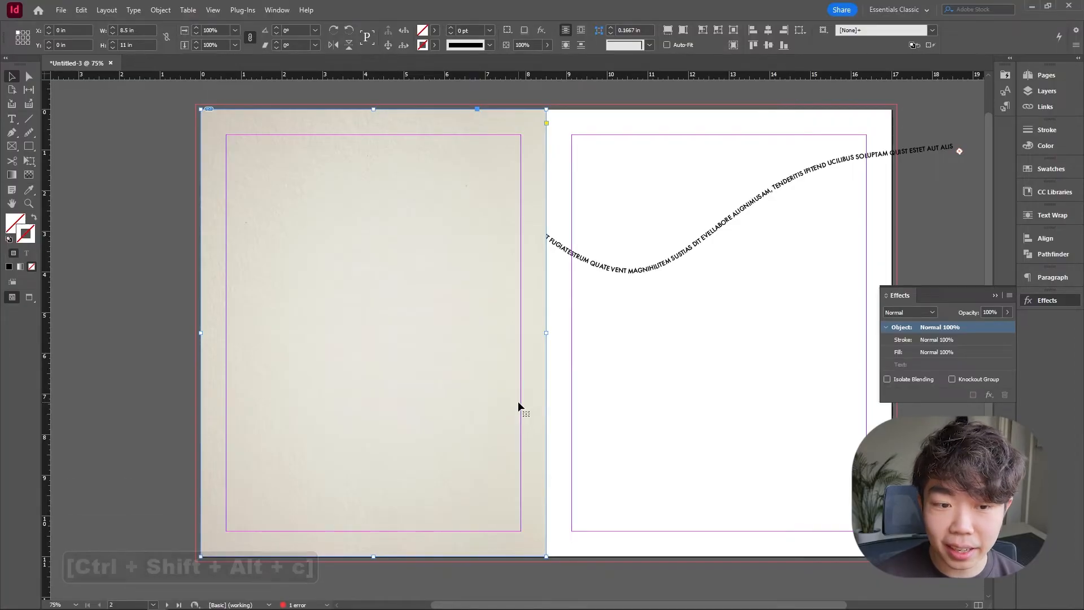
# Send the texture frame to the back, behind the spiral text and photo.
pyautogui.rightClick(518, 402)
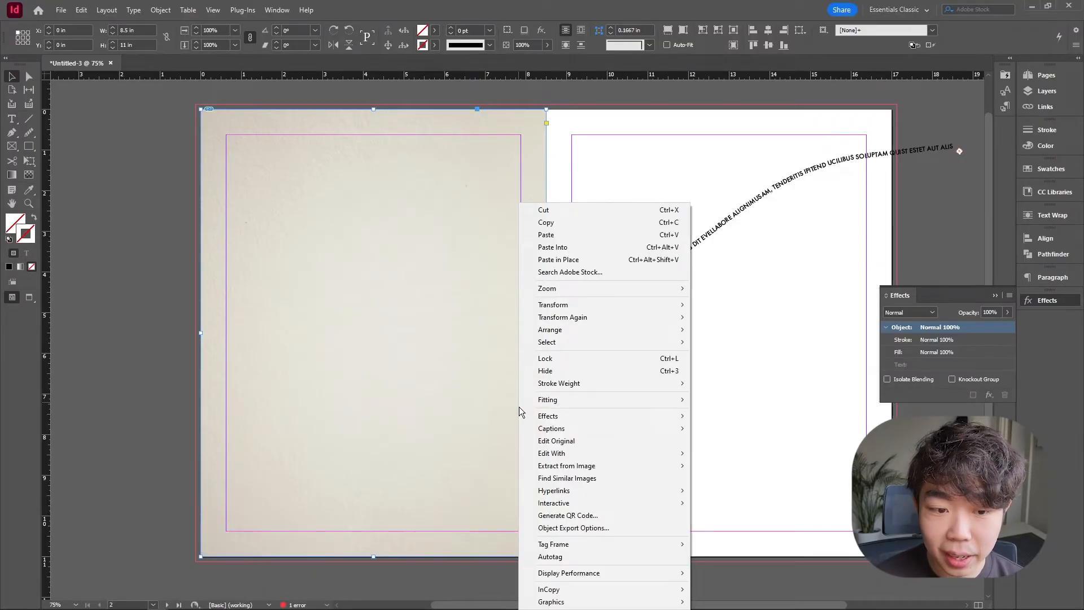
pyautogui.moveTo(578, 330)
pyautogui.click(750, 341)
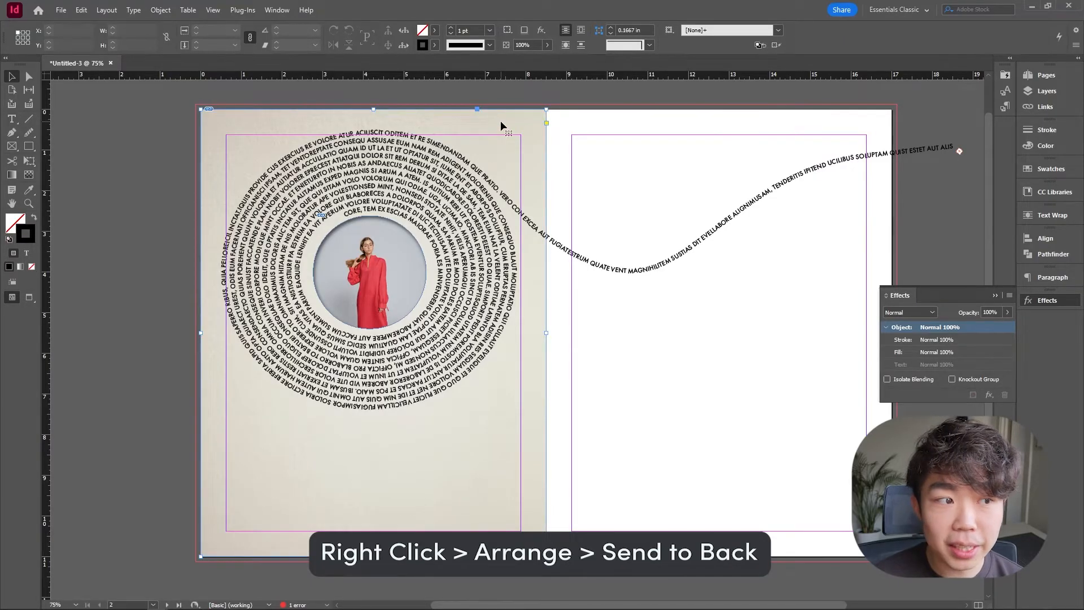
# Extend the texture frame out to the bleed, 8.625 by 11.25 in, and refit it with Fill Frame Proportionally.
pyautogui.moveTo(201, 108); pyautogui.dragTo(196, 104)
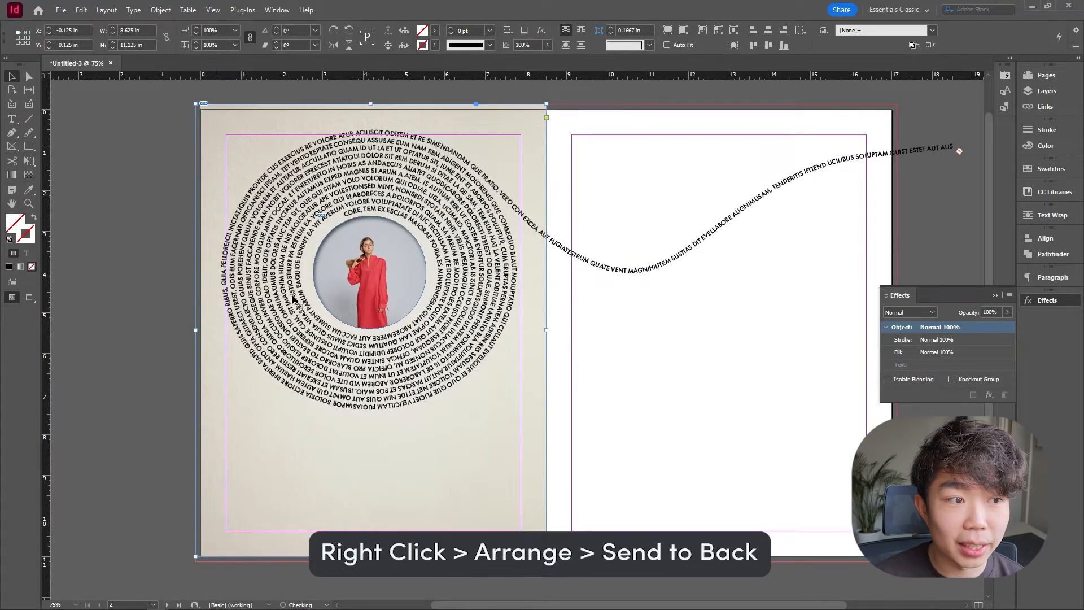
pyautogui.moveTo(196, 557); pyautogui.dragTo(196, 562)
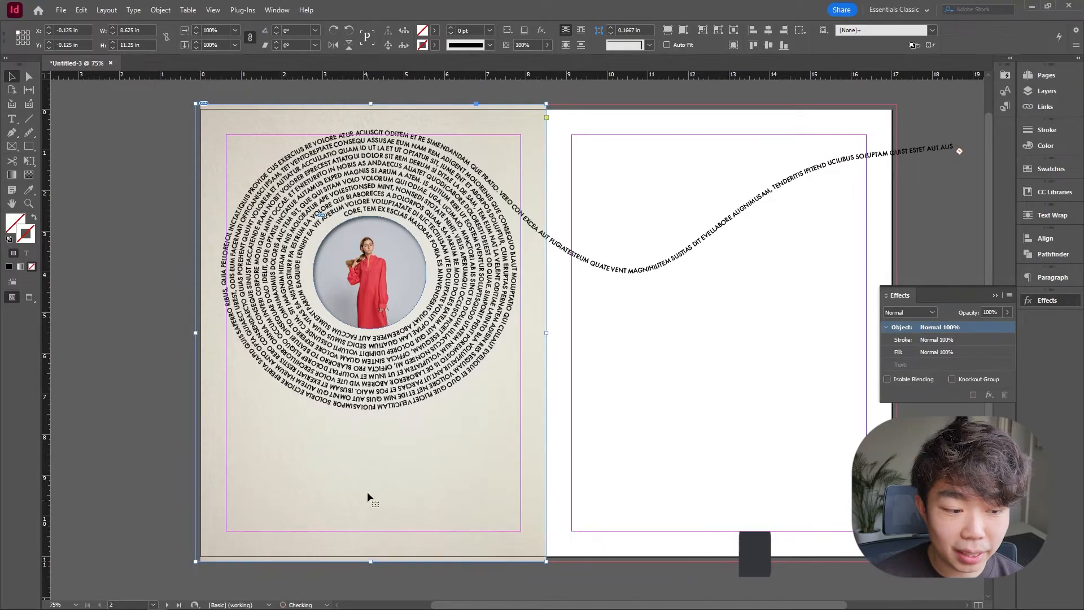
pyautogui.rightClick(328, 497)
pyautogui.moveTo(465, 269)
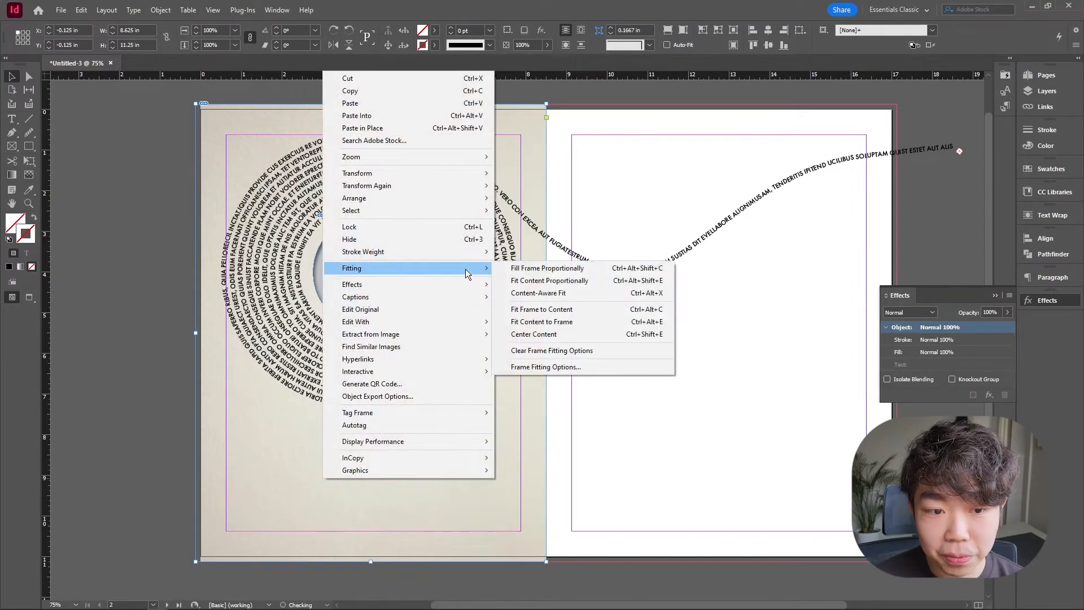
pyautogui.click(527, 270)
pyautogui.click(639, 354)
# Preview the spread without guides and frame edges.
pyautogui.press('w')
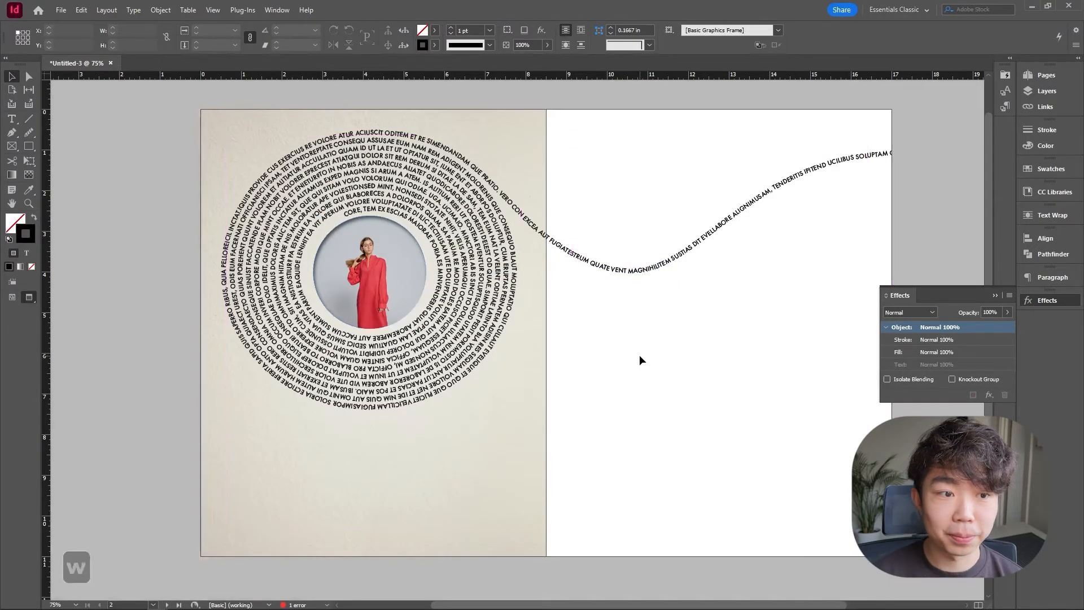
pyautogui.press('w')
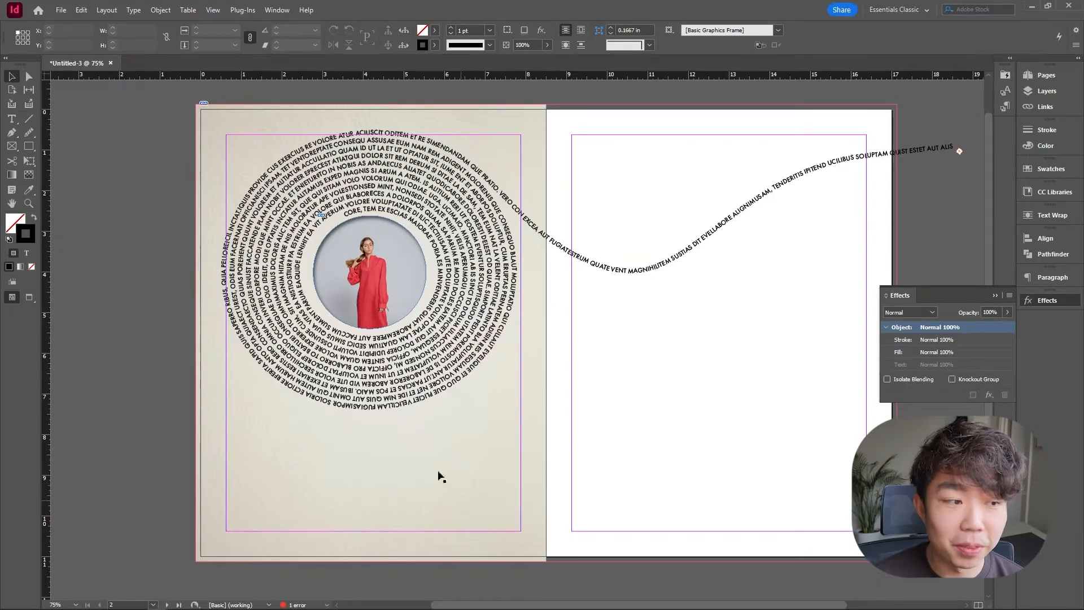
# Draw a centred text frame below the spiral and enter the placeholder quote with its "- Sun Tzu 2024" attribution.
pyautogui.click(11, 119)
pyautogui.moveTo(308, 448); pyautogui.dragTo(440, 490)
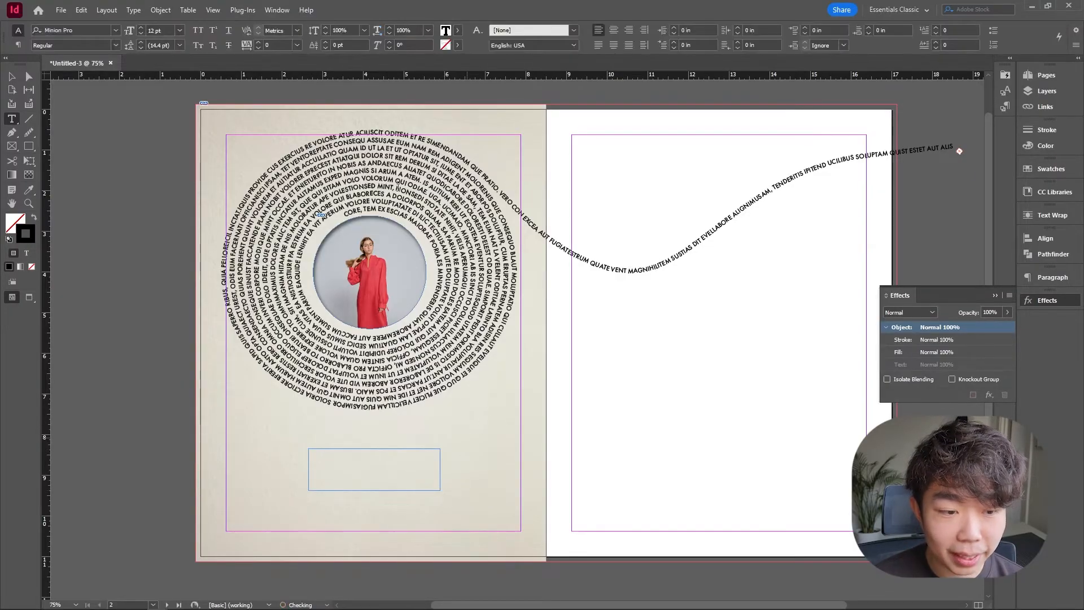
pyautogui.click(613, 34)
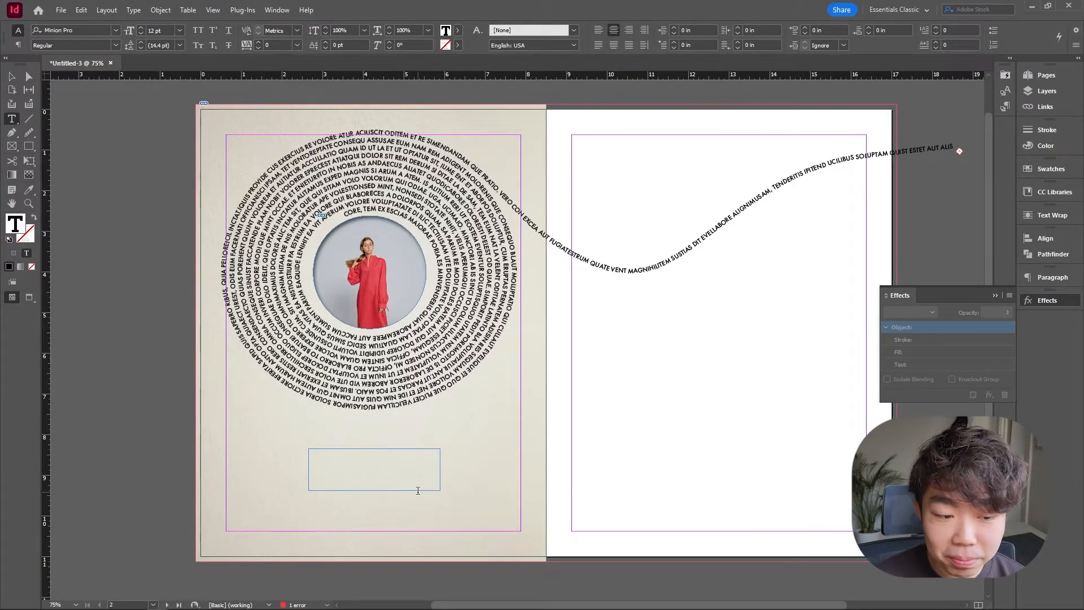
pyautogui.write('"')
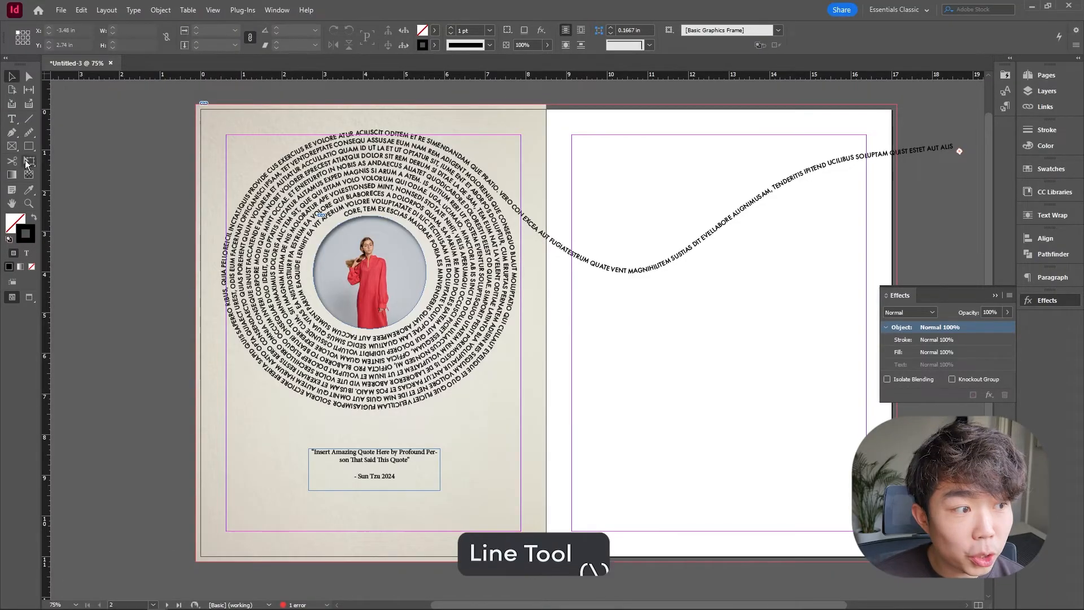
# Draw a horizontal line under the quote and colour its stroke with red sampled from the photo.
pyautogui.moveTo(309, 490); pyautogui.dragTo(440, 490)
pyautogui.press('v')
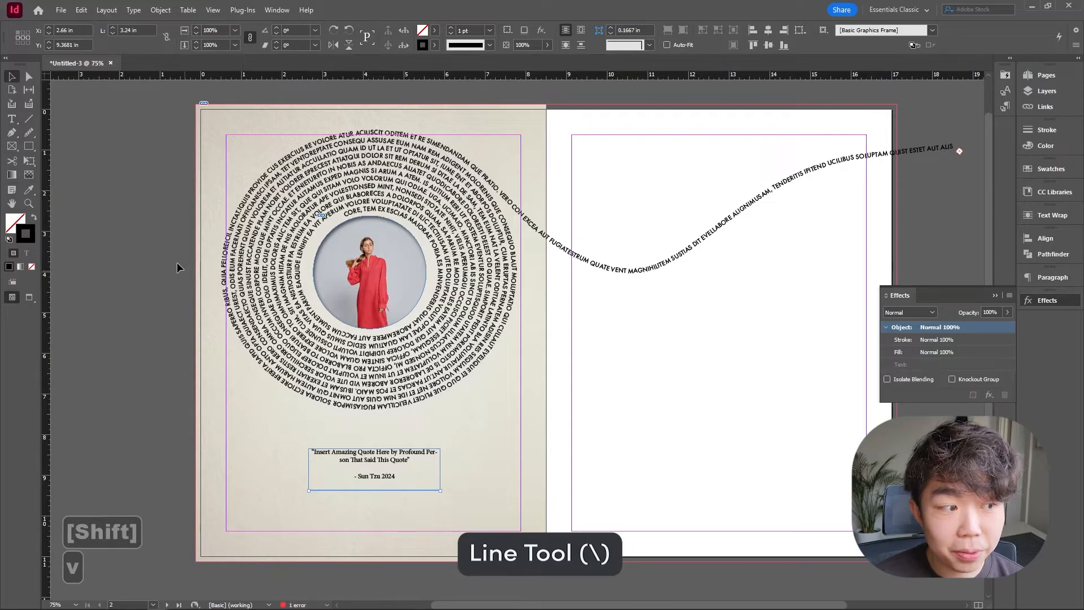
pyautogui.click(29, 190)
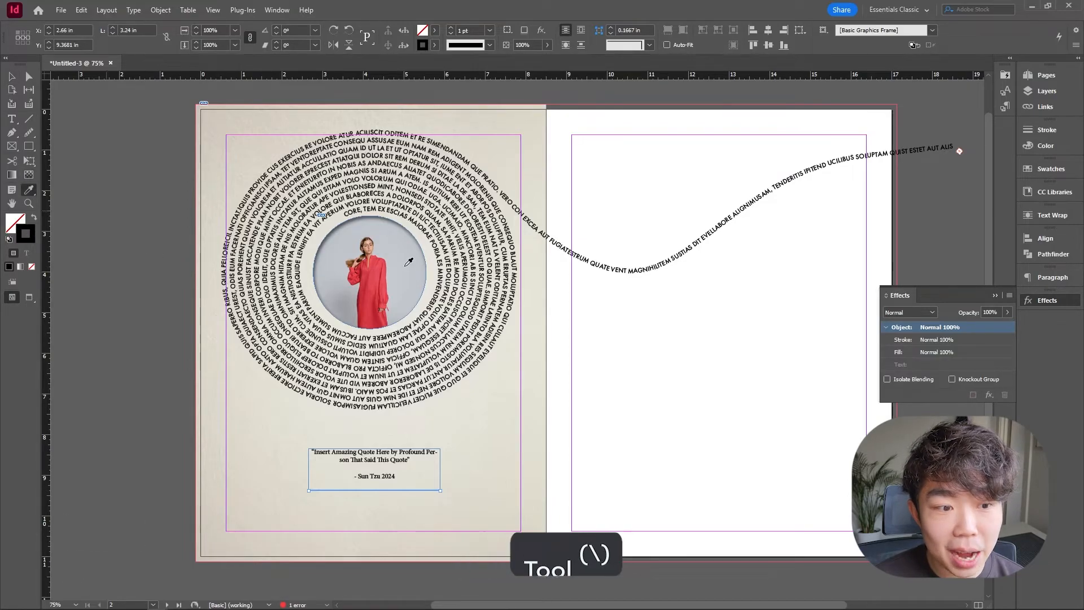
pyautogui.click(371, 265)
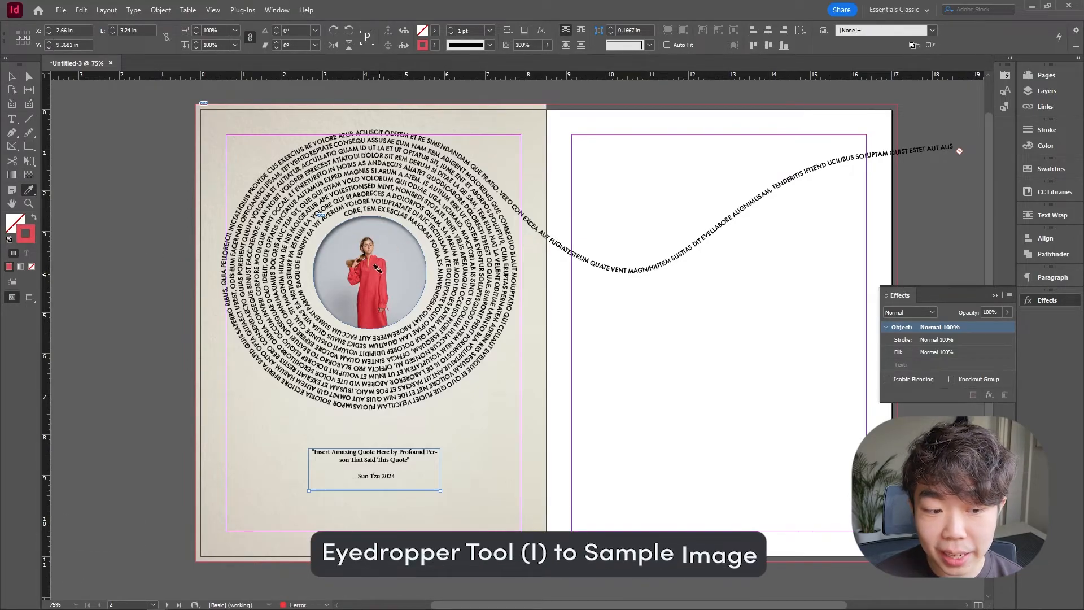
pyautogui.click(13, 76)
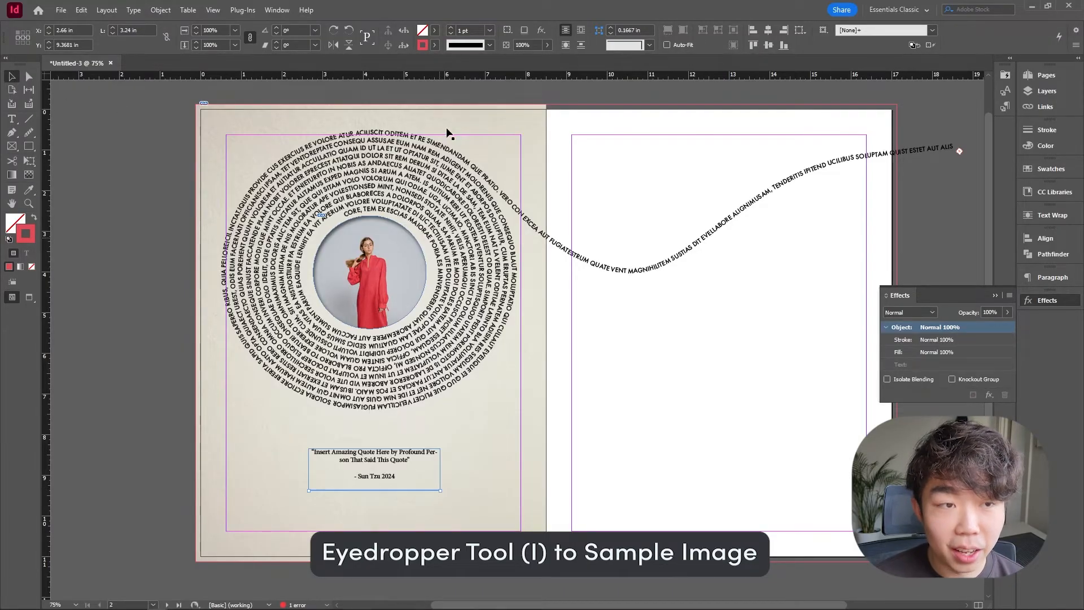
# Set the line's stroke weight to 4 pt and preview the result.
pyautogui.click(489, 30)
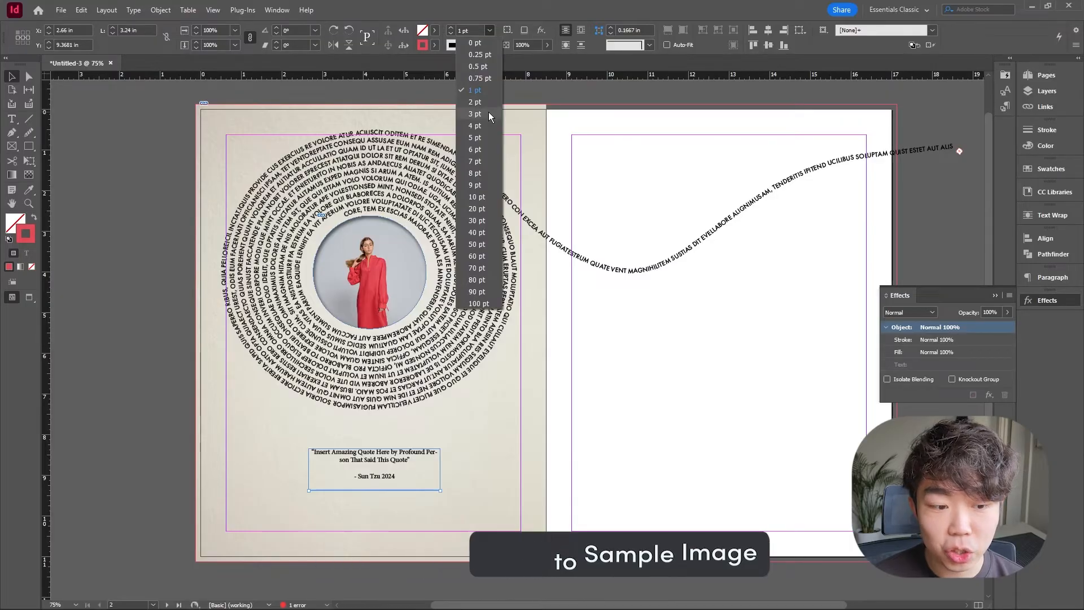
pyautogui.click(489, 111)
pyautogui.click(489, 30)
pyautogui.click(487, 120)
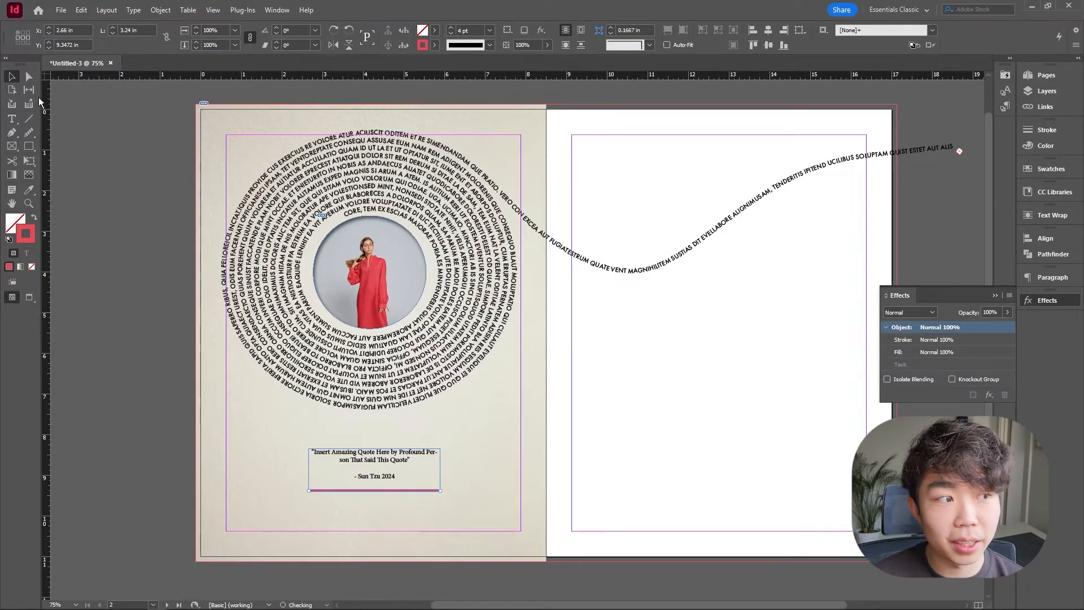
pyautogui.click(108, 127)
pyautogui.press('w')
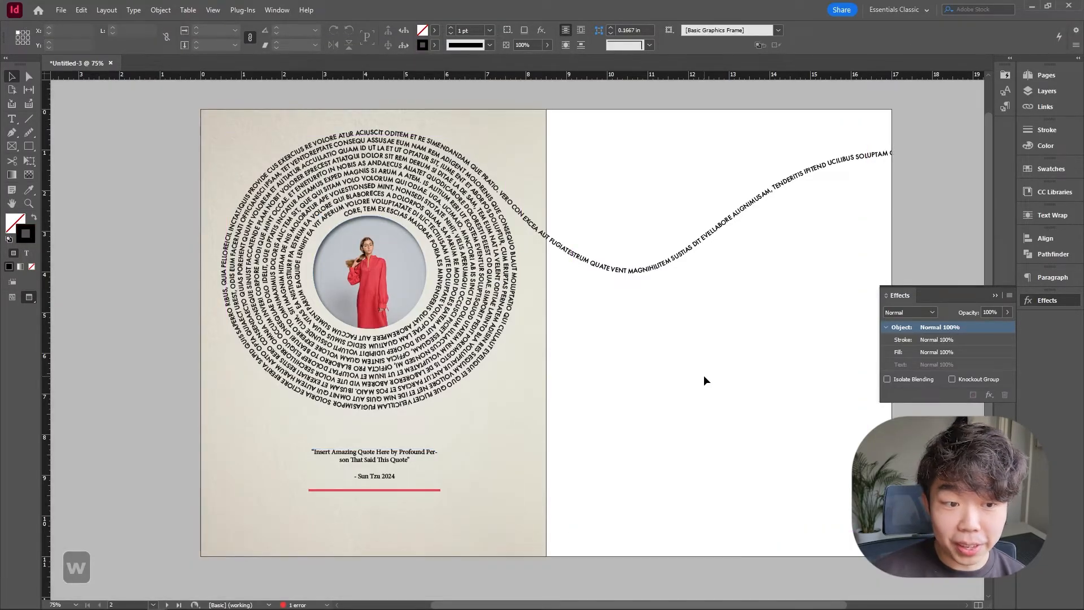
pyautogui.press('w')
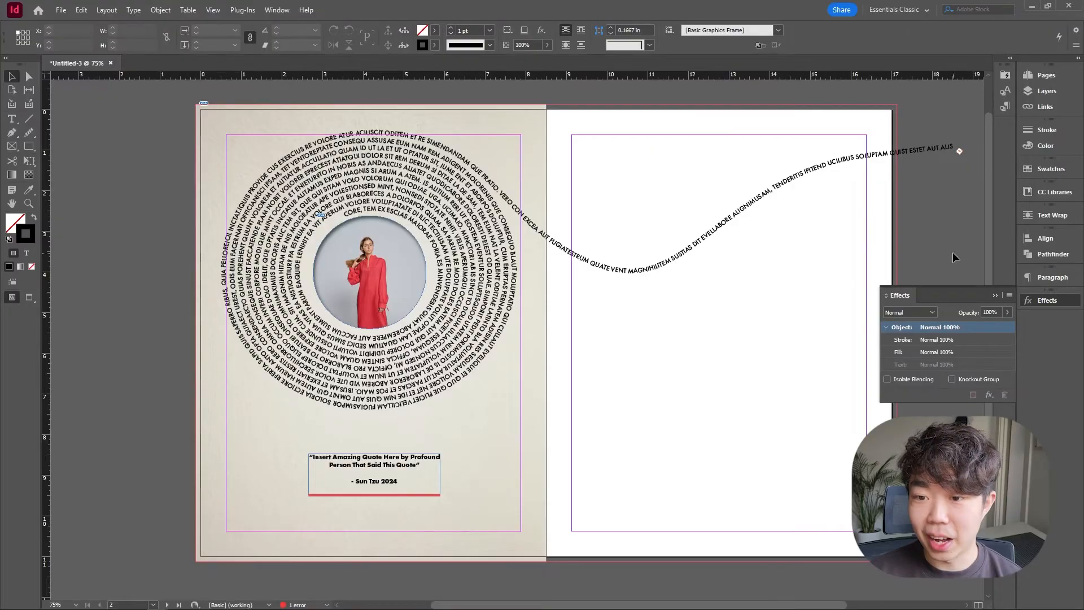
# Duplicate the circular photo frame onto the right page.
pyautogui.click(995, 295)
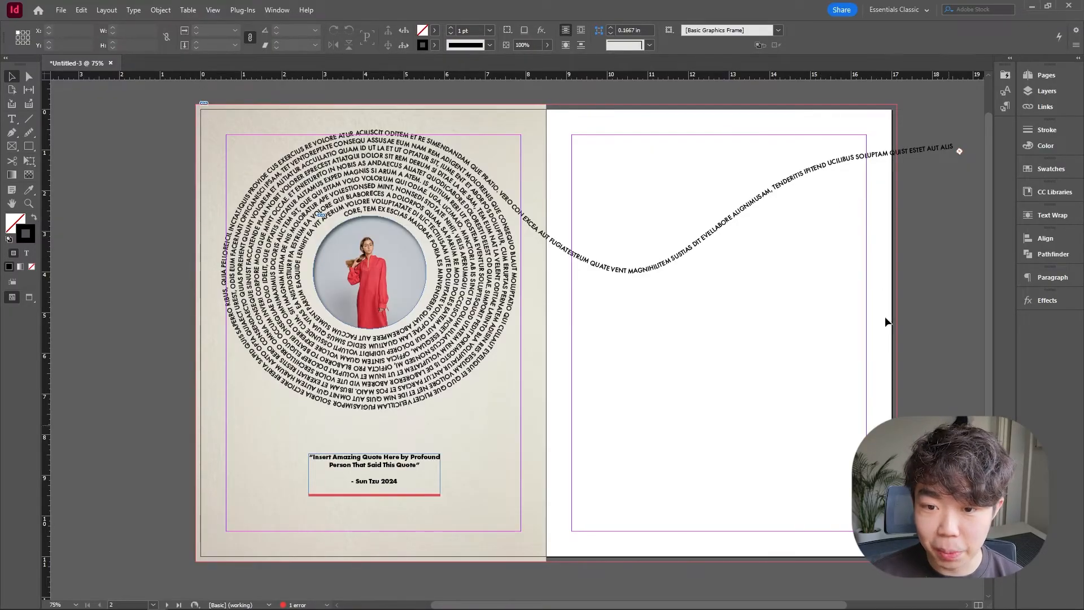
pyautogui.click(389, 286)
pyautogui.moveTo(388, 286); pyautogui.dragTo(849, 339)
pyautogui.moveTo(913, 356); pyautogui.dragTo(774, 348)
pyautogui.scroll(-2, 768, 344)
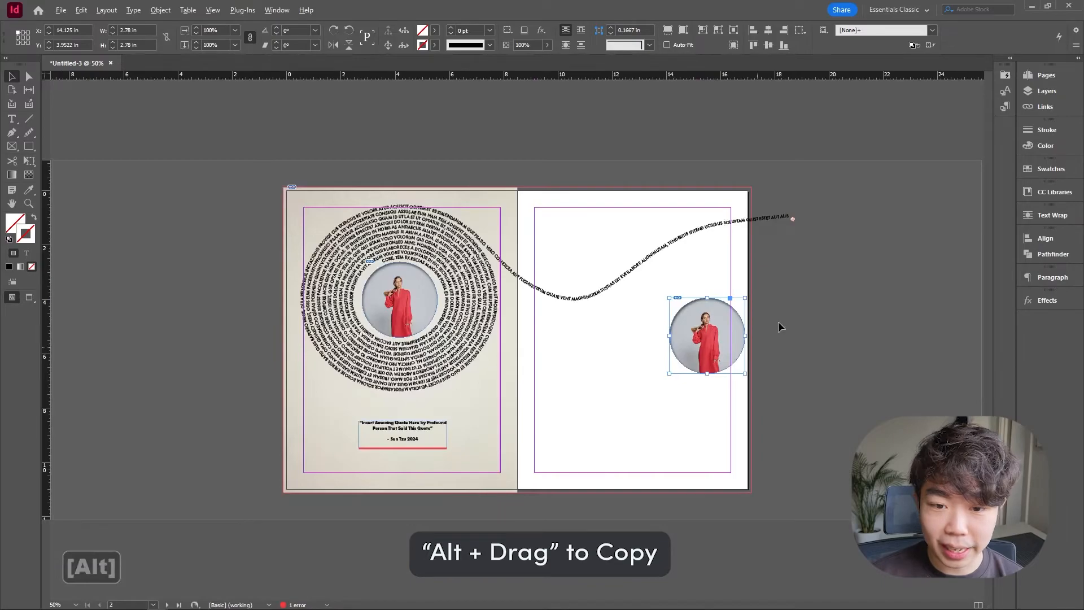
# Enlarge the copied circle to about 6.7 in, running off the right page edge, and fill the frame proportionally with its photo.
pyautogui.moveTo(748, 297); pyautogui.dragTo(853, 254)
pyautogui.moveTo(760, 320); pyautogui.dragTo(754, 383)
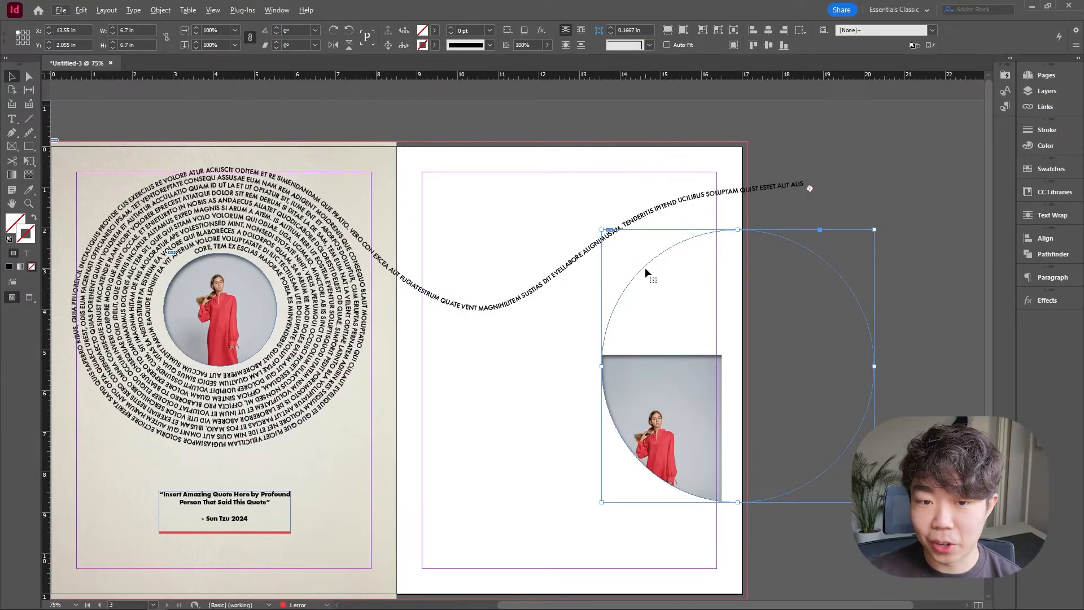
pyautogui.rightClick(682, 309)
pyautogui.moveTo(764, 399)
pyautogui.click(879, 412)
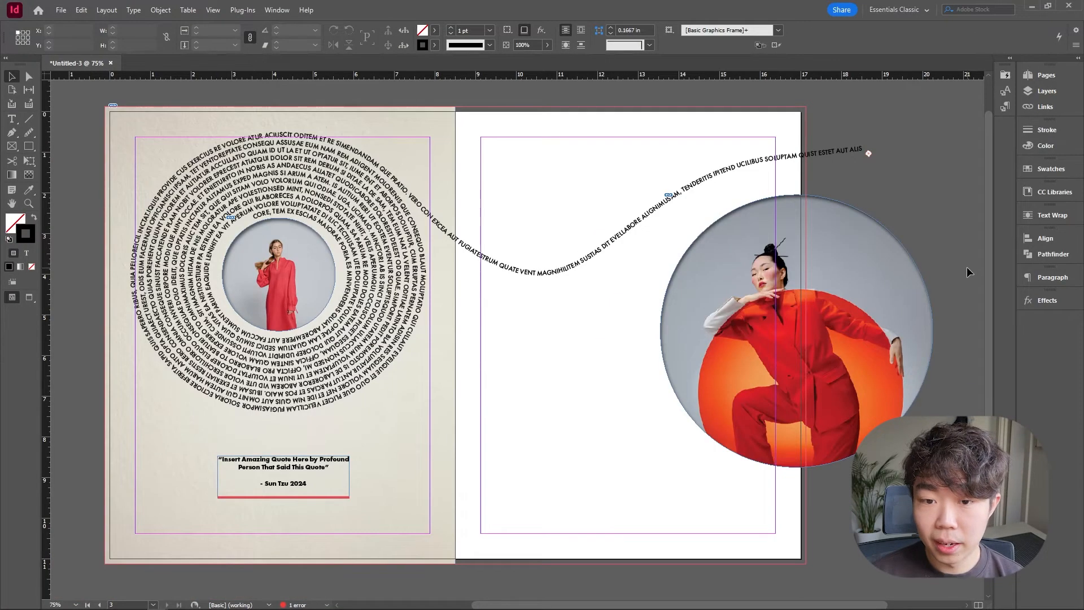
# Replace the large circle's inner shadow effect with a drop shadow.
pyautogui.press('w')
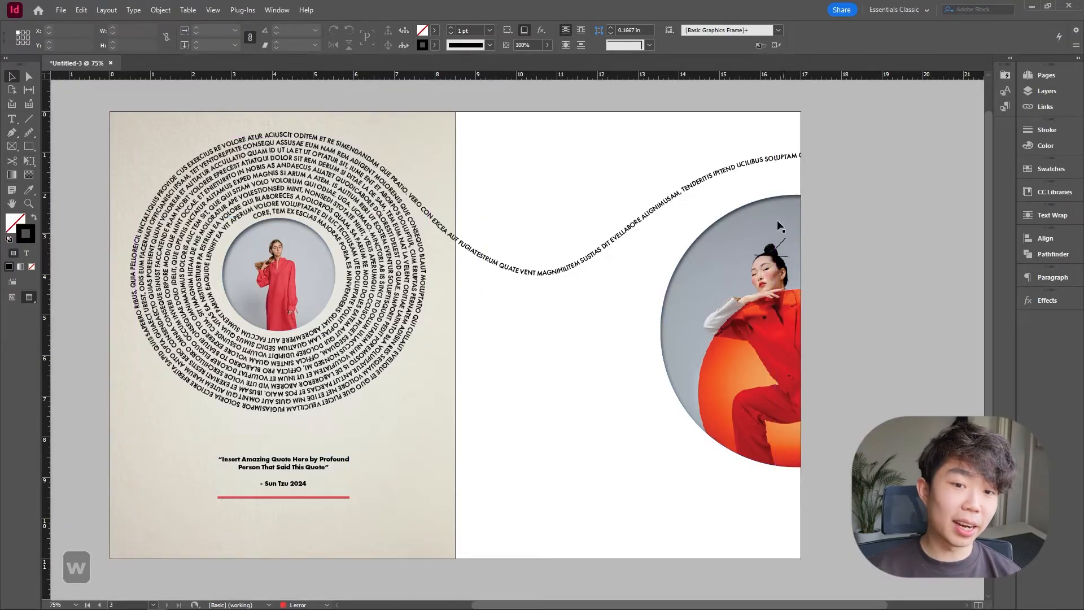
pyautogui.press('w')
pyautogui.press('w')
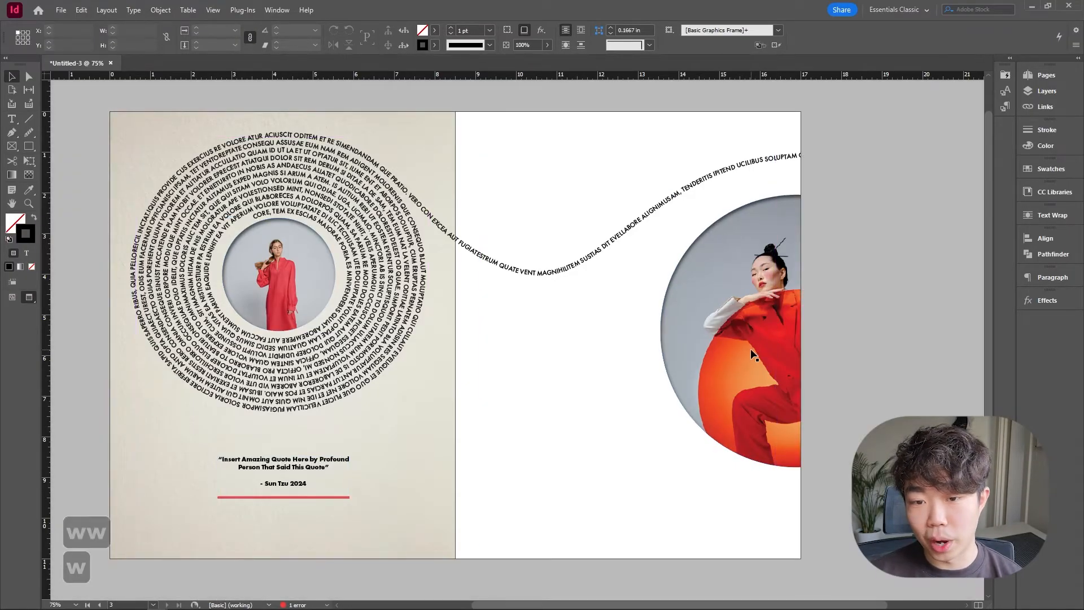
pyautogui.press('w')
pyautogui.click(1044, 300)
pyautogui.click(973, 395)
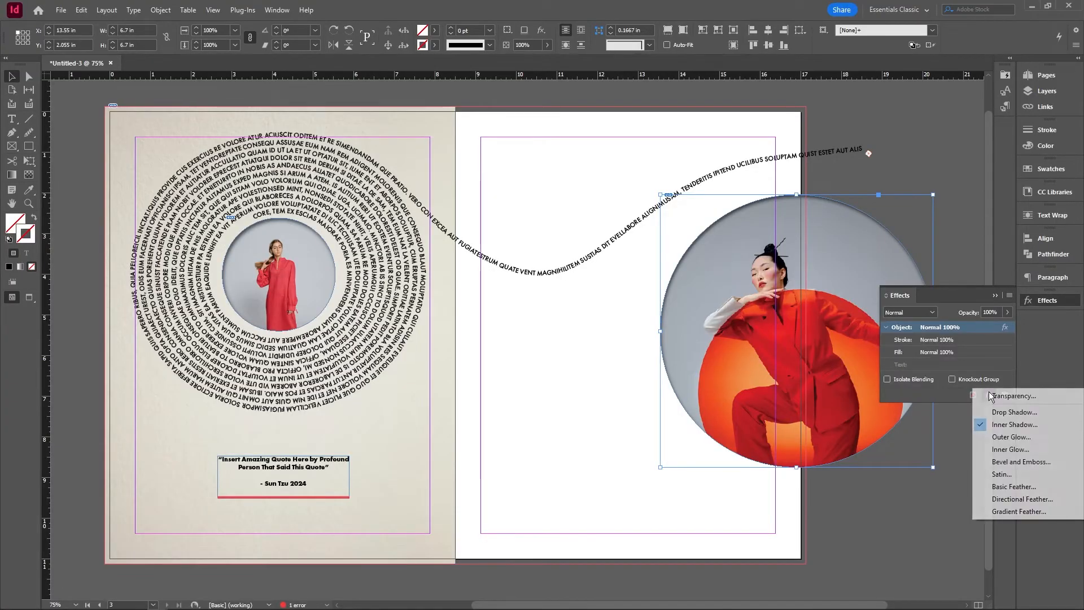
pyautogui.click(1010, 429)
pyautogui.moveTo(329, 162); pyautogui.dragTo(524, 199)
pyautogui.click(344, 267)
pyautogui.click(344, 255)
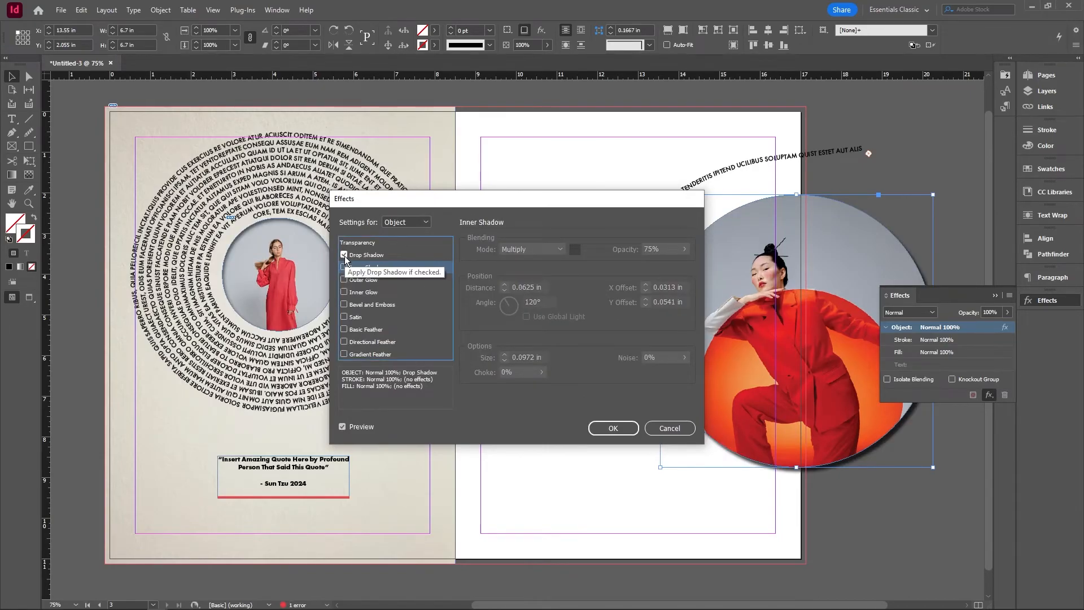
pyautogui.moveTo(611, 202); pyautogui.dragTo(605, 174)
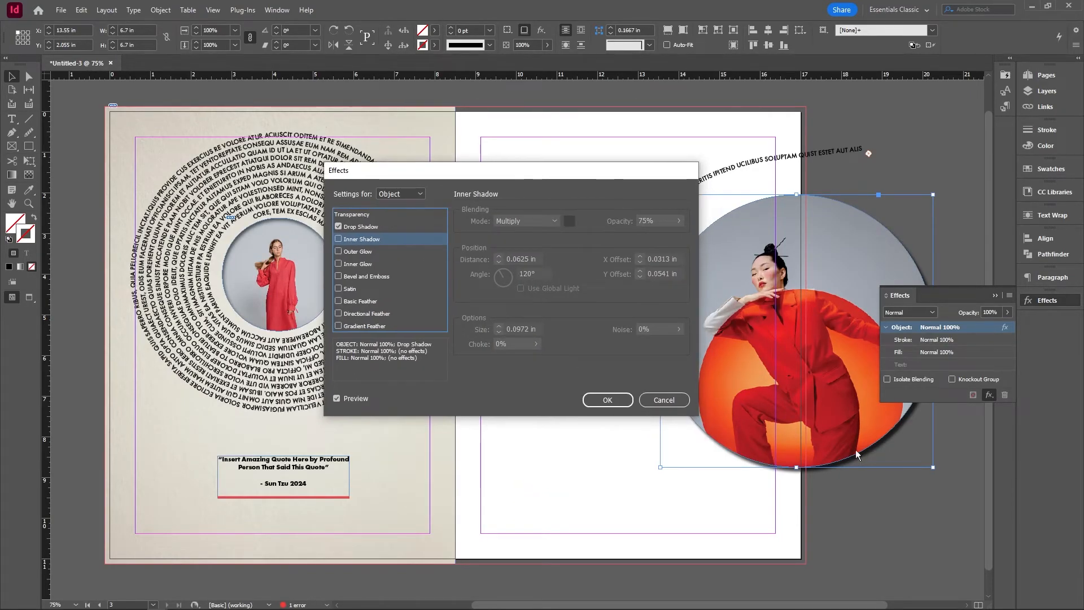
pyautogui.click(590, 400)
# Draw a text frame on the right page and enter TITLE and SUBHEADING on two lines in capitals.
pyautogui.press('w')
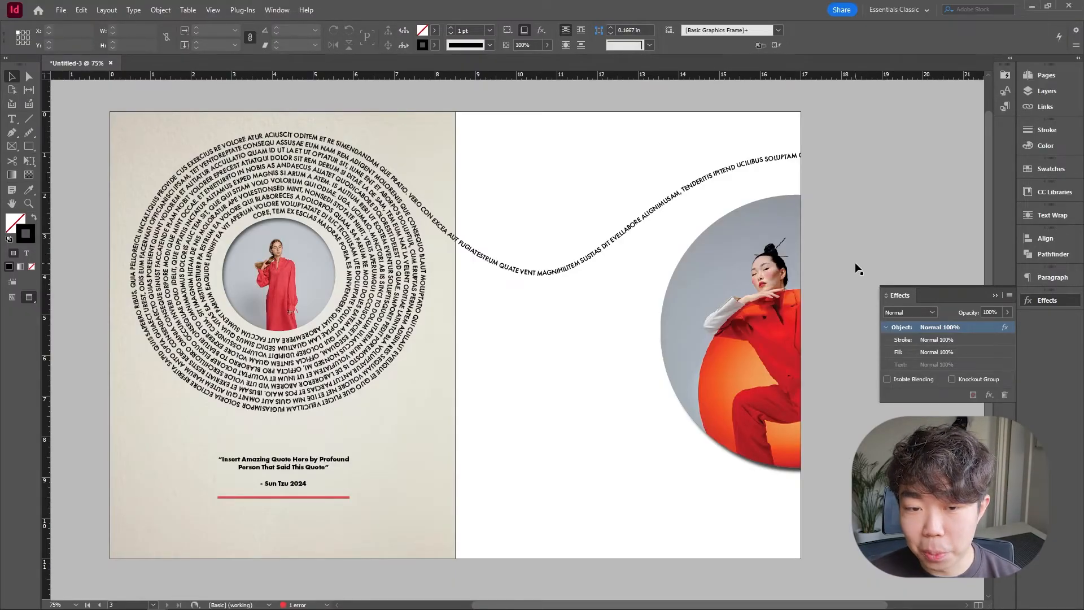
pyautogui.click(736, 256)
pyautogui.press('w')
pyautogui.press('t')
pyautogui.moveTo(481, 314)
pyautogui.mouseDown()
pyautogui.moveTo(531, 341)
pyautogui.moveTo(595, 352)
pyautogui.mouseUp()
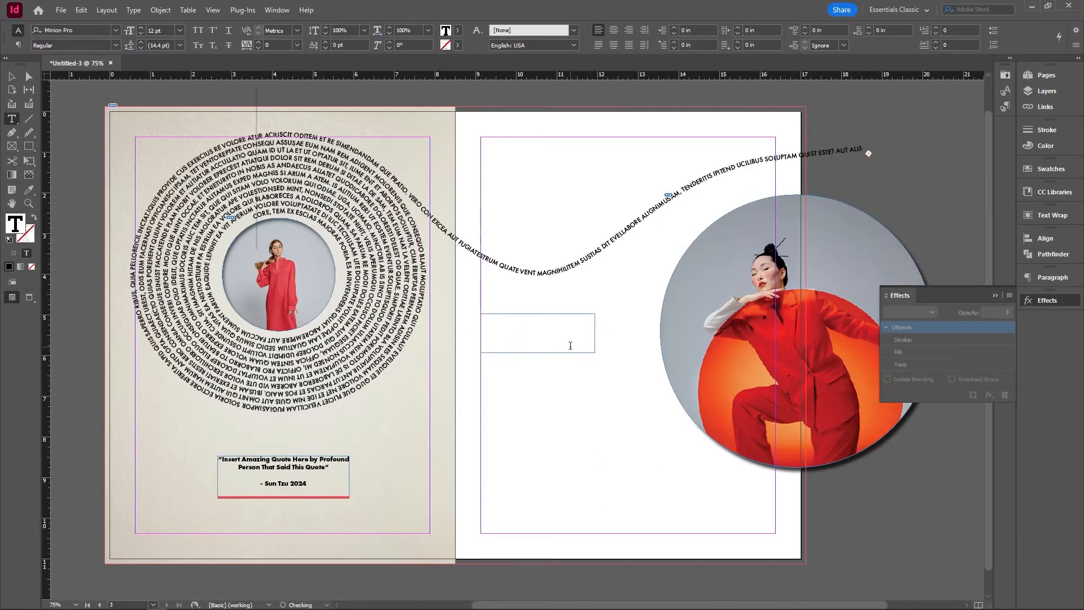
pyautogui.press('capslock')
pyautogui.write('TITLE')
pyautogui.press('Return')
pyautogui.write('SUBHEADING')
pyautogui.press('capslock')
# Set both TITLE and SUBHEADING in the Futura PT font.
pyautogui.moveTo(500, 317); pyautogui.dragTo(452, 315)
pyautogui.click(71, 31)
pyautogui.write('fi')
pyautogui.press('BackSpace')
pyautogui.write('utura')
pyautogui.moveTo(524, 335); pyautogui.dragTo(480, 336)
pyautogui.click(71, 30)
pyautogui.write('futura')
# Set the subheading to 24 pt and widen the heading frame.
pyautogui.click(12, 76)
pyautogui.doubleClick(503, 323)
pyautogui.click(186, 30)
pyautogui.click(168, 186)
pyautogui.click(186, 31)
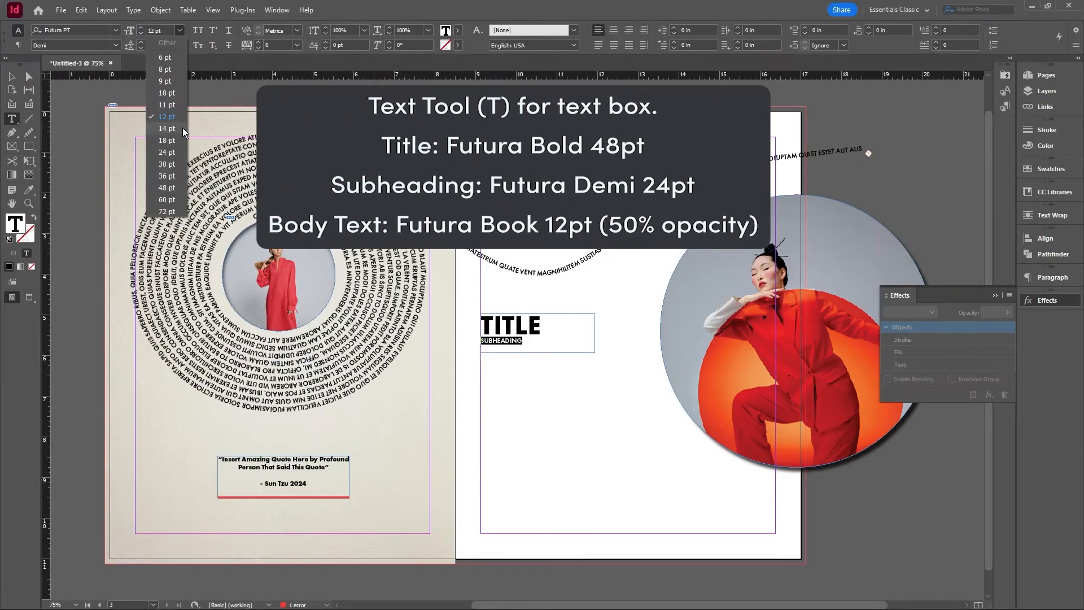
pyautogui.click(168, 155)
pyautogui.moveTo(594, 353); pyautogui.dragTo(650, 358)
pyautogui.press('Escape')
pyautogui.moveTo(522, 334); pyautogui.dragTo(522, 344)
# Draw a body text frame below the subheading with placeholder text set in Futura.
pyautogui.press('t')
pyautogui.moveTo(480, 372); pyautogui.dragTo(650, 533)
pyautogui.hotkey('ctrl', 'a')
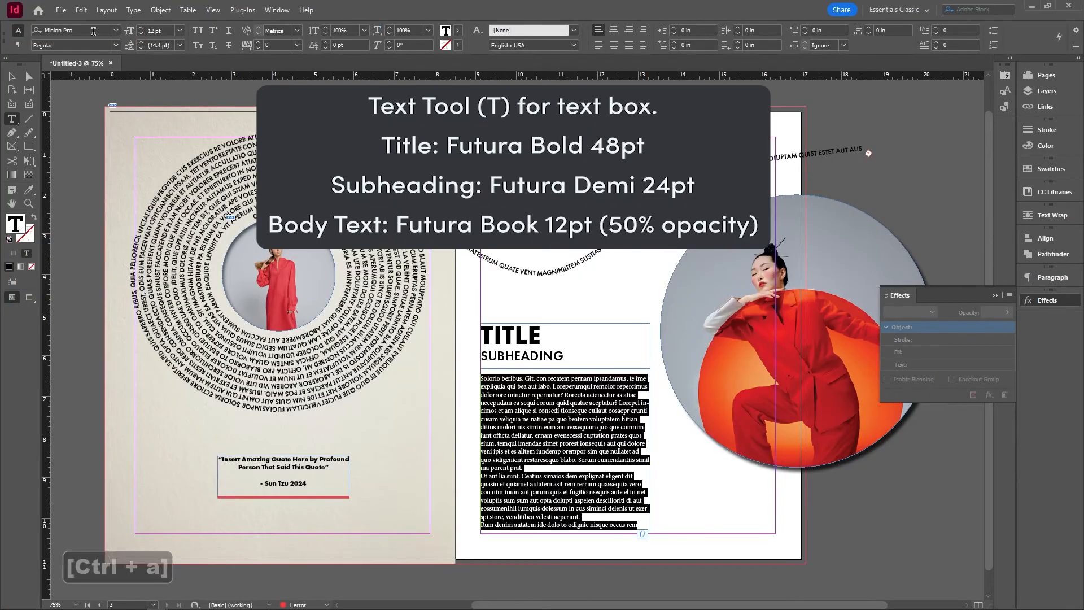
pyautogui.click(104, 33)
# Insert a paragraph break midway through the body text.
pyautogui.press('w')
# Set the body text frame's opacity to 50%.
pyautogui.press('w')
pyautogui.click(570, 399)
pyautogui.doubleClick(482, 465)
pyautogui.press('Return')
pyautogui.press('Escape')
pyautogui.click(523, 45)
pyautogui.write('50')
pyautogui.press('Return')
pyautogui.click(615, 289)
pyautogui.press('w')
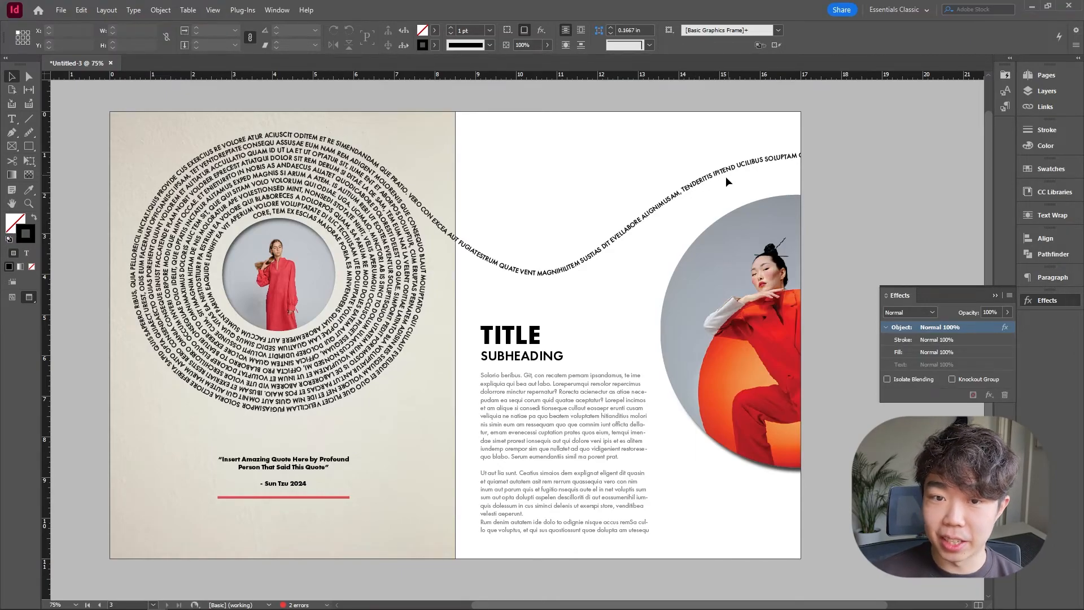
# Enlarge words on the wave path, QUATE VENT to 14 pt and MAGNIHILITEM to 18 pt.
pyautogui.doubleClick(555, 276)
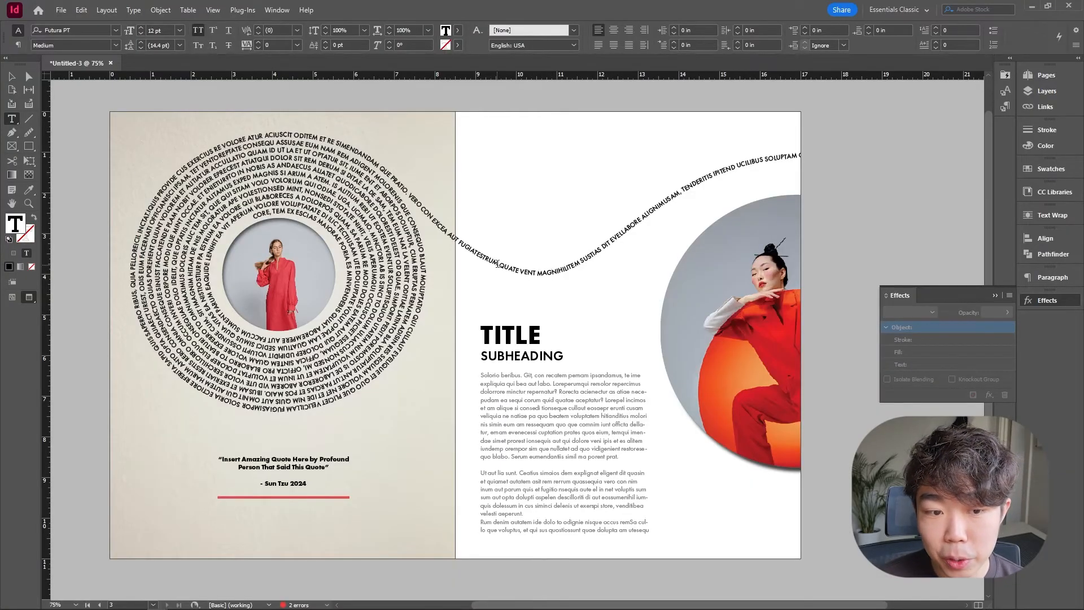
pyautogui.click(180, 30)
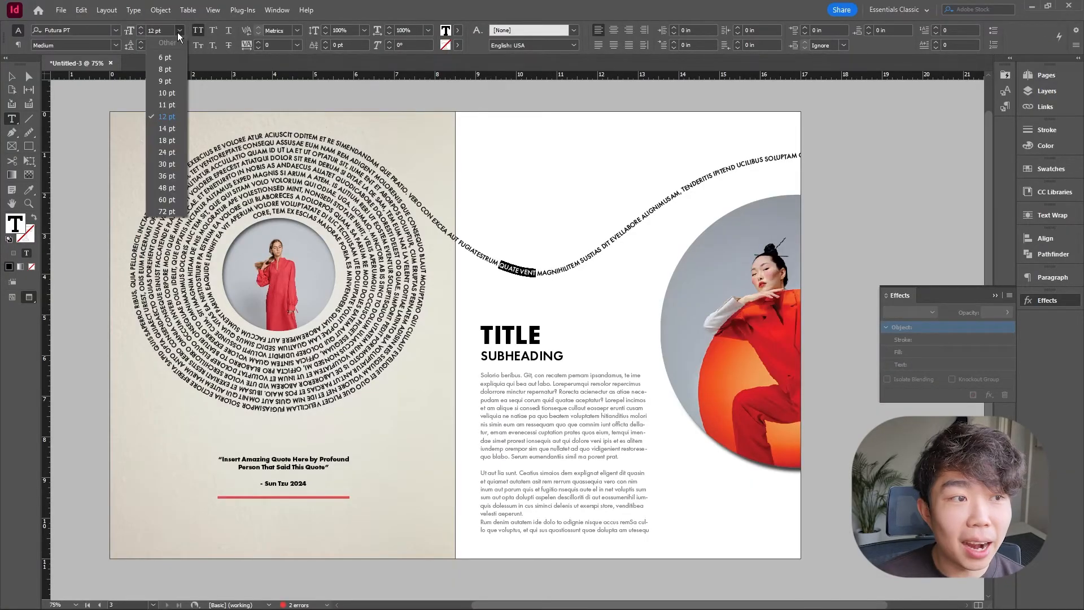
pyautogui.click(169, 132)
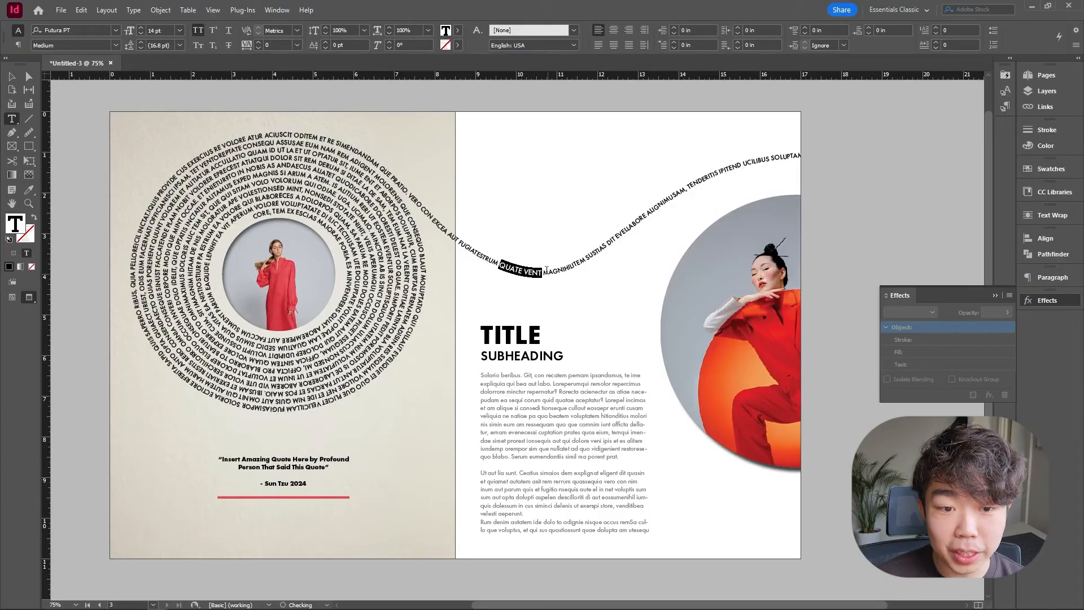
pyautogui.click(546, 271)
pyautogui.click(179, 30)
pyautogui.click(170, 132)
pyautogui.click(179, 30)
pyautogui.click(169, 142)
# Set the words SUSTIAS DIT EVELLABORE on the wave path to 24 pt.
pyautogui.click(606, 243)
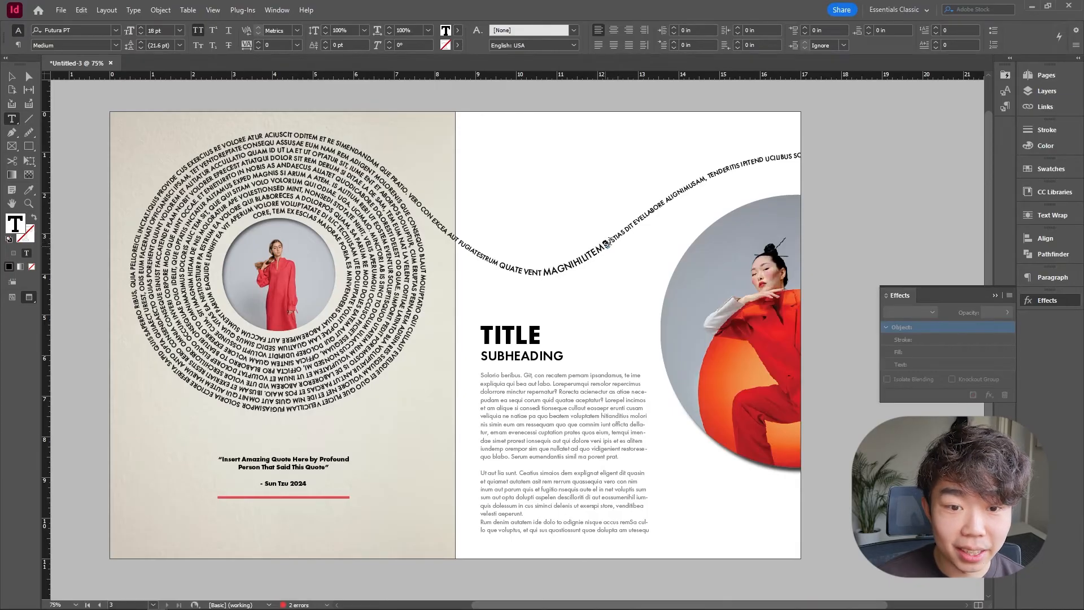
pyautogui.click(662, 204)
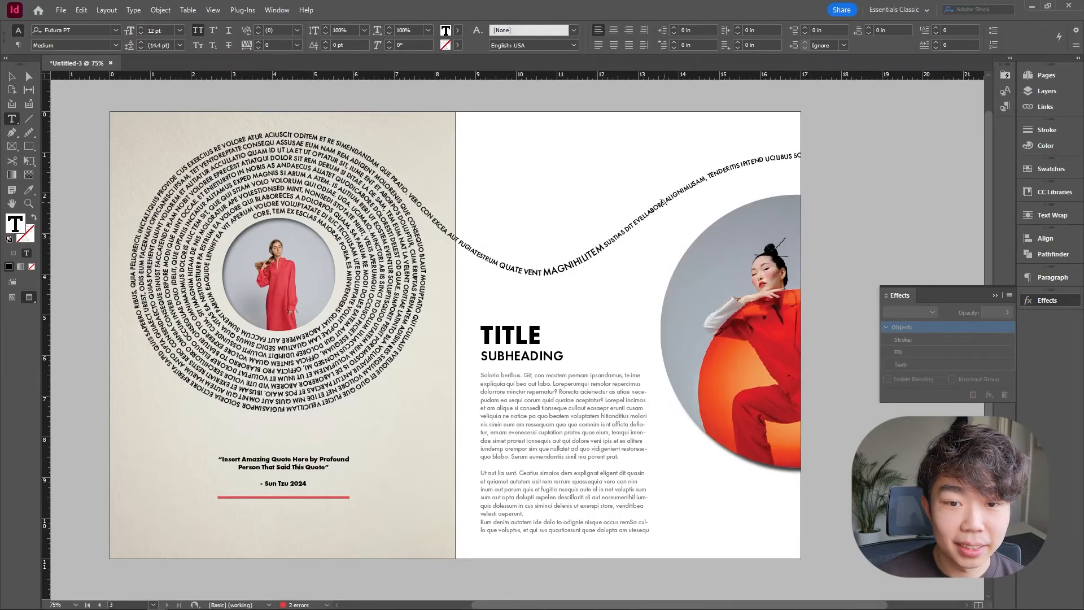
pyautogui.click(179, 30)
pyautogui.click(181, 152)
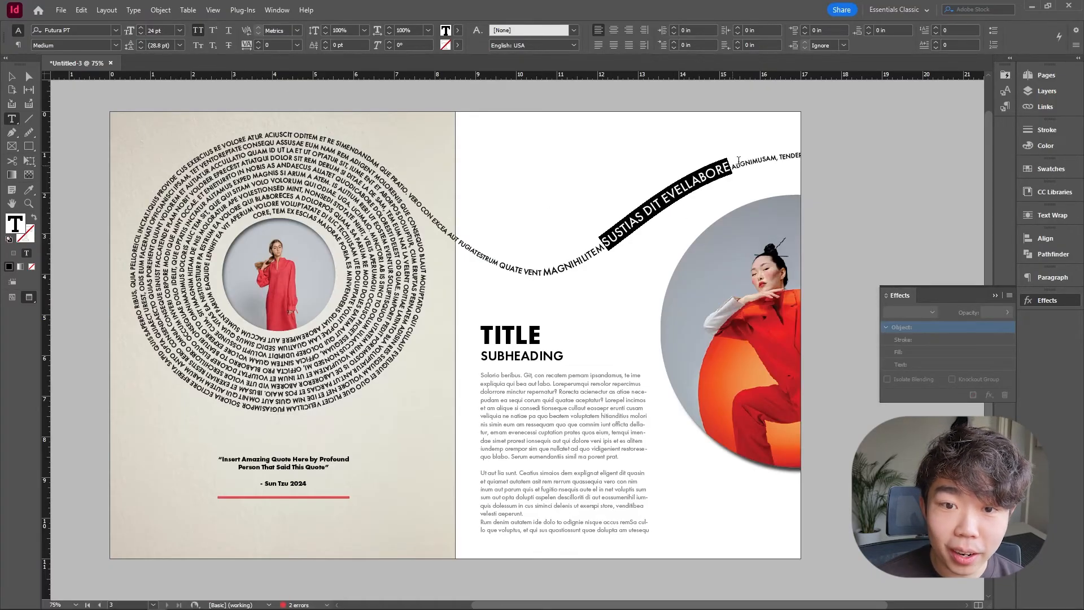
# Set the word ALIGNIMUSAM on the wave path to 30 pt.
pyautogui.click(737, 164)
pyautogui.moveTo(733, 165); pyautogui.dragTo(794, 152)
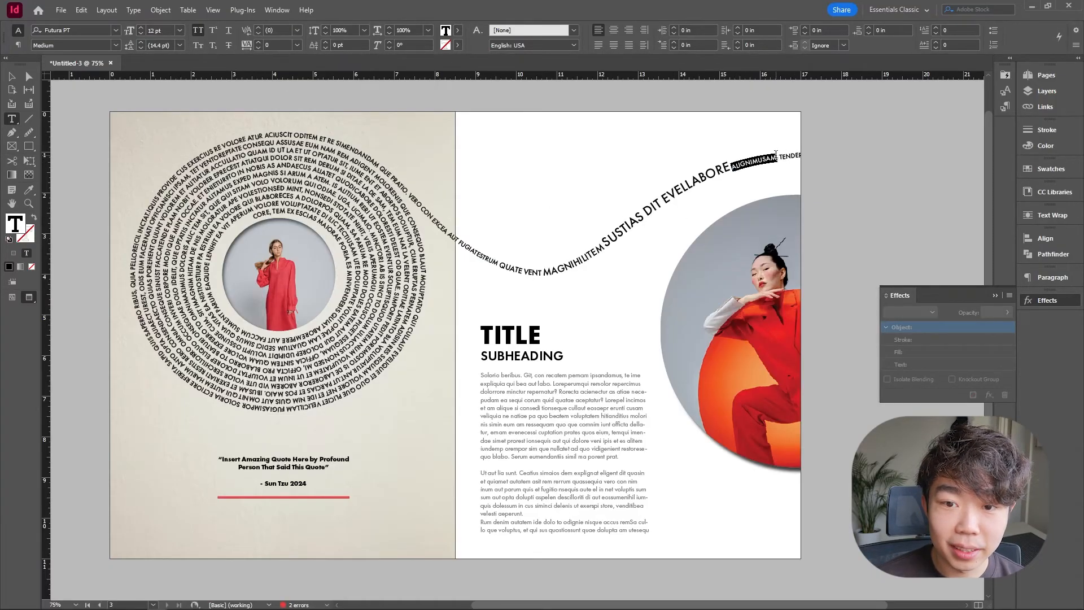
pyautogui.click(180, 30)
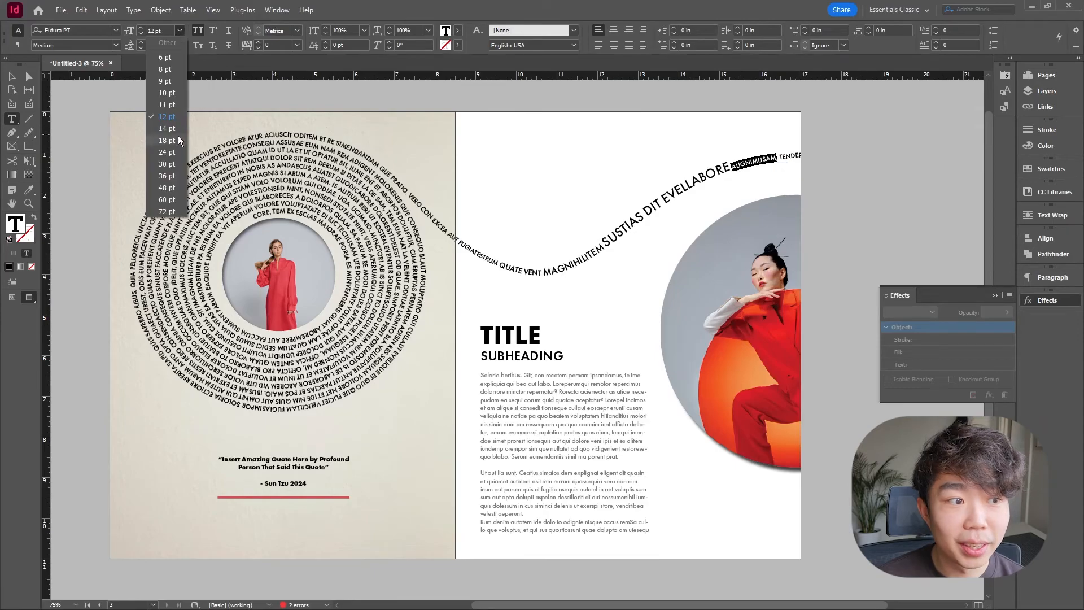
pyautogui.click(168, 164)
pyautogui.press('Escape')
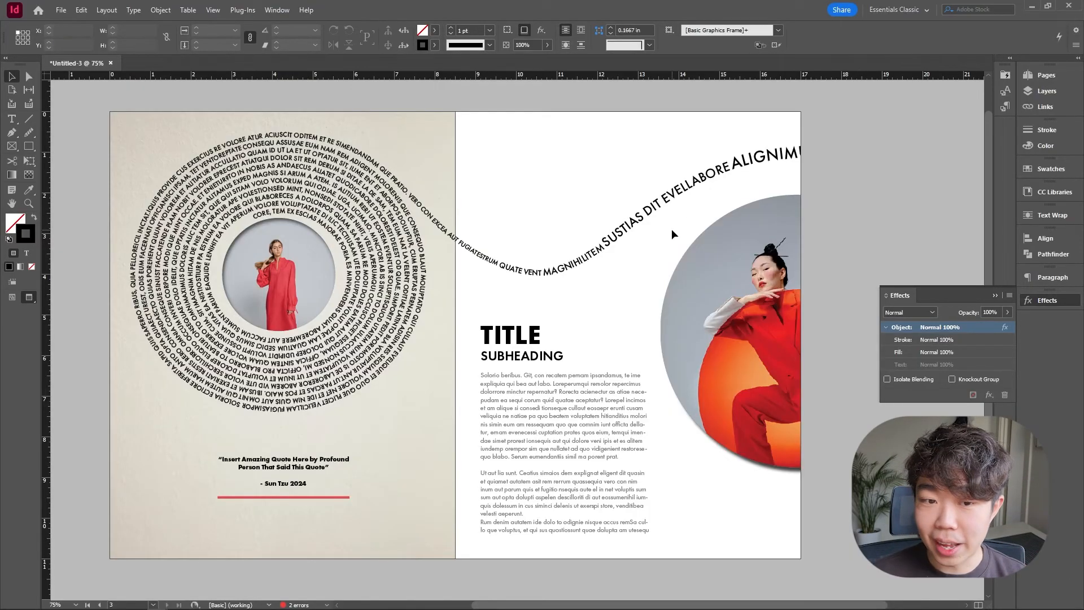
# Sample the red from the model's outfit with the Eyedropper tool and copy its hex value e92819.
pyautogui.doubleClick(606, 247)
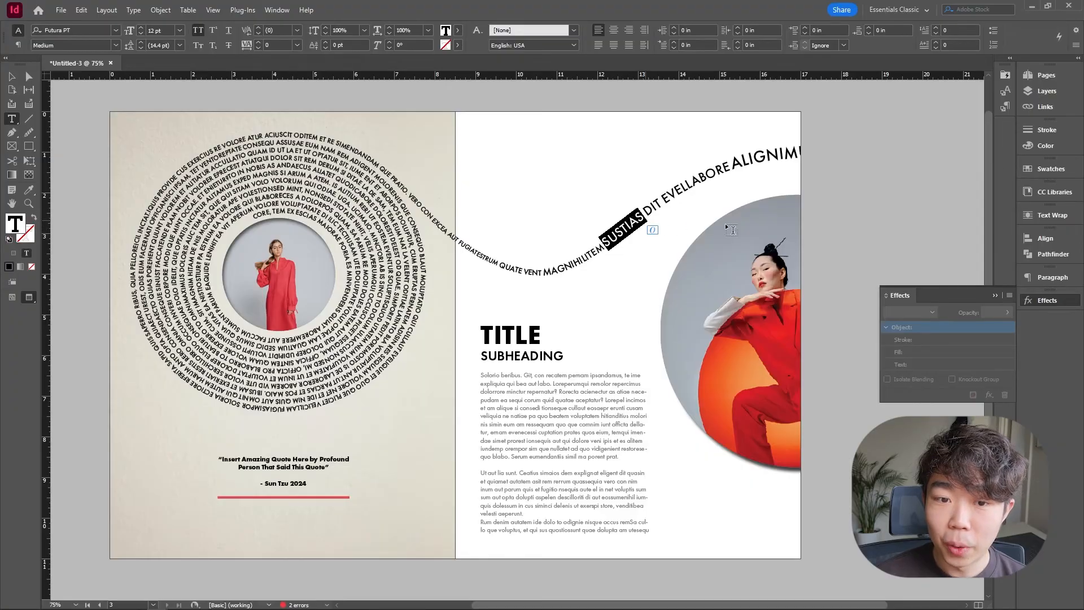
pyautogui.press('Escape')
pyautogui.click(26, 192)
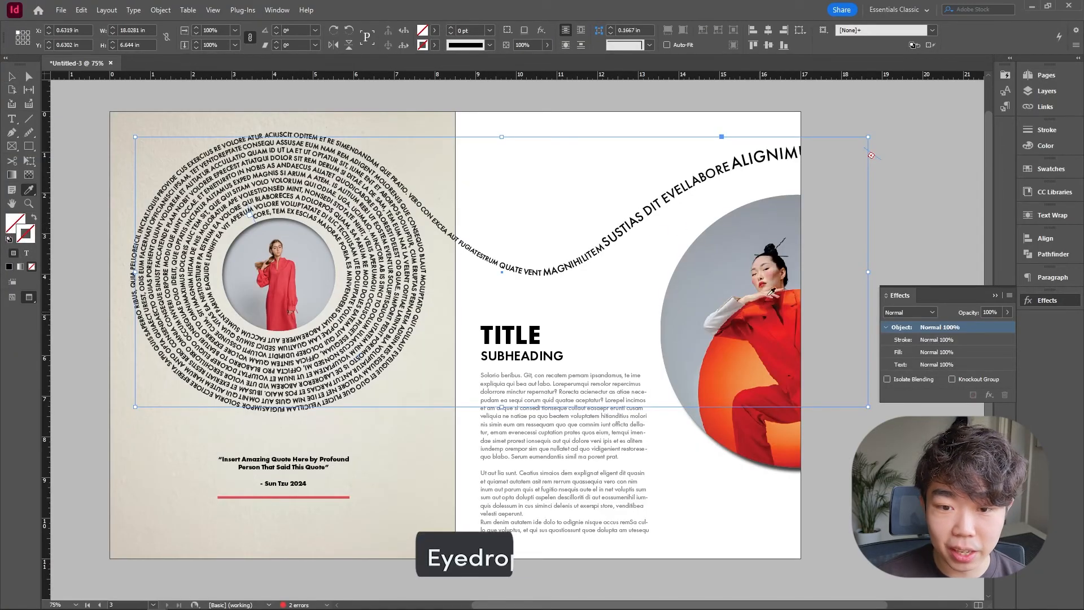
pyautogui.click(738, 327)
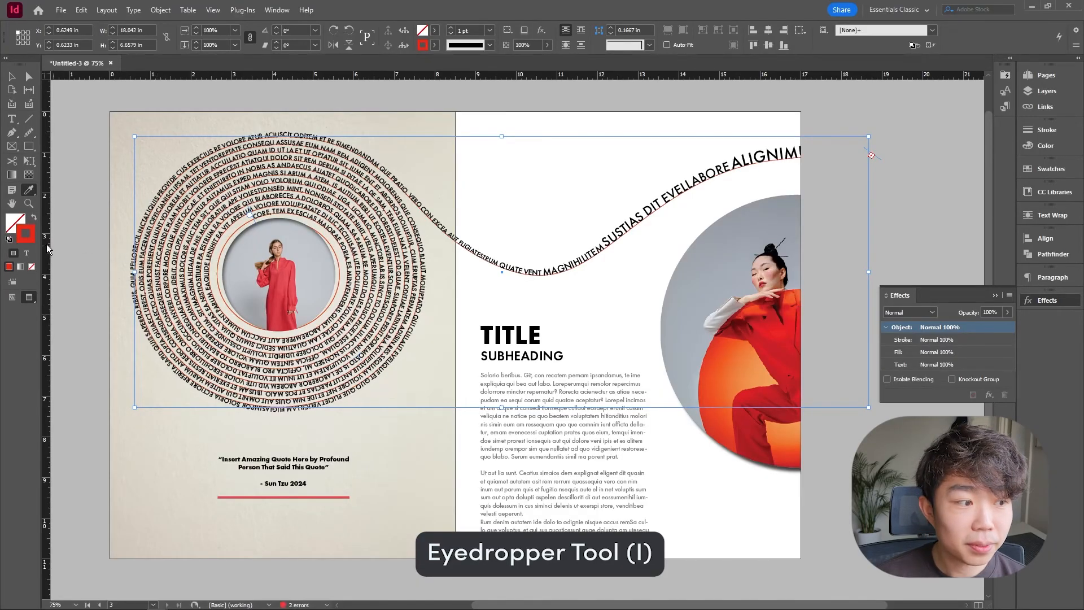
pyautogui.doubleClick(31, 238)
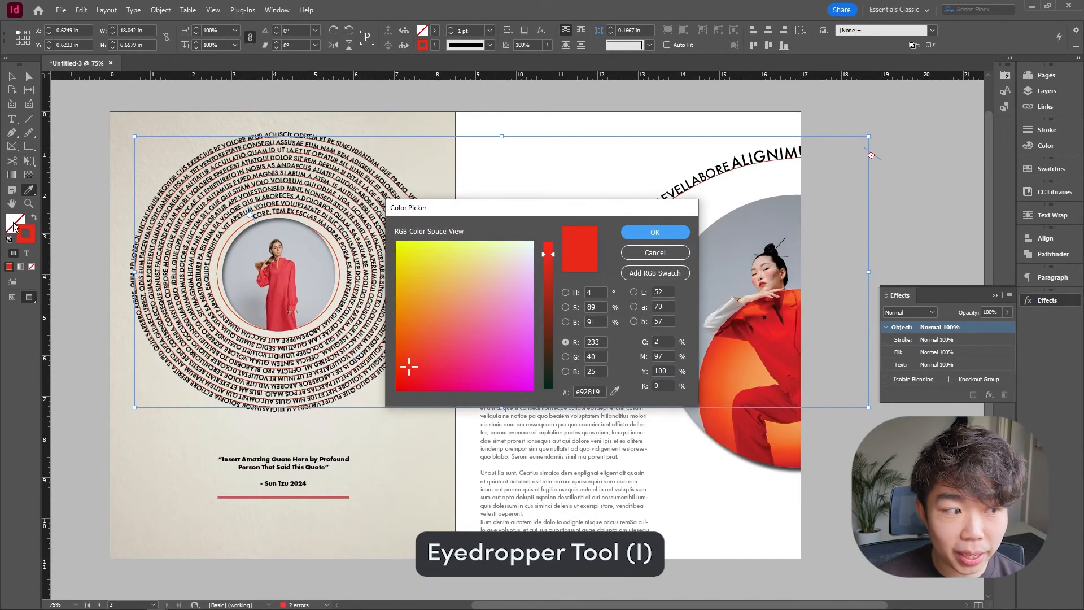
pyautogui.click(590, 392)
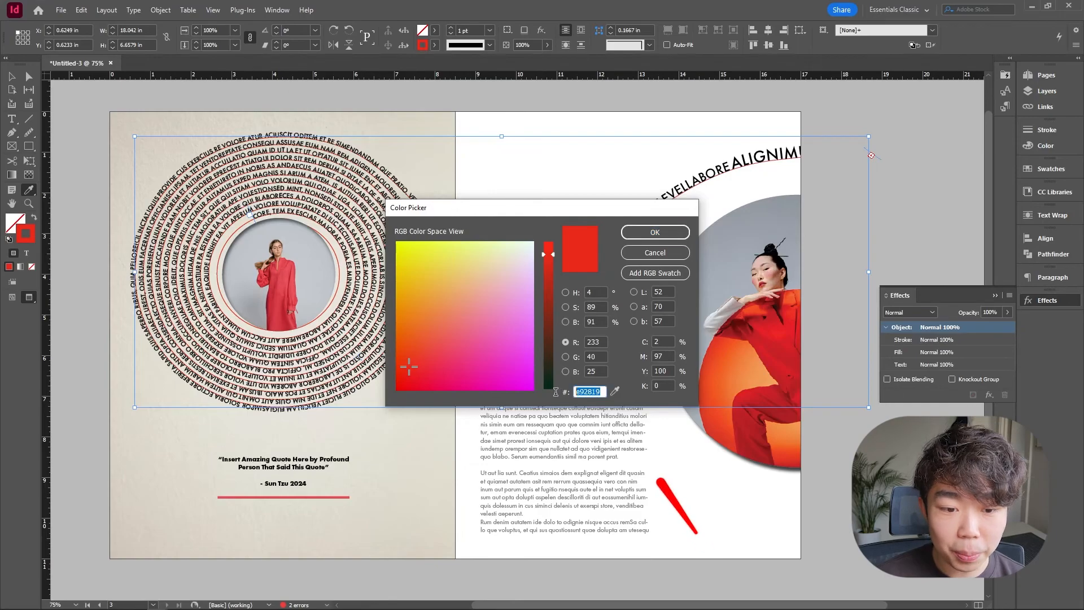
pyautogui.hotkey('ctrl', 'c')
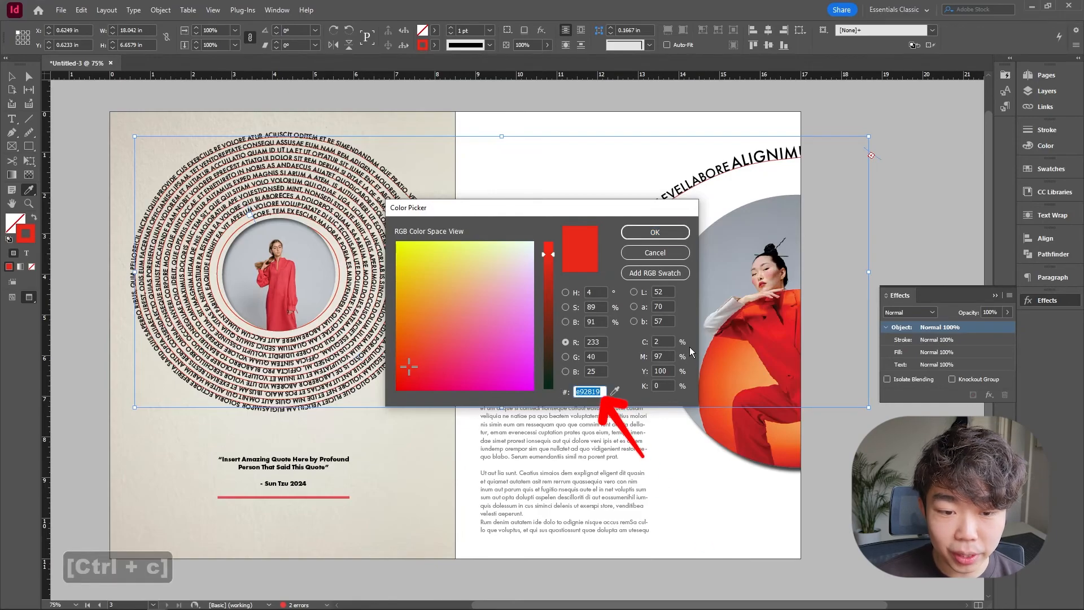
pyautogui.click(659, 233)
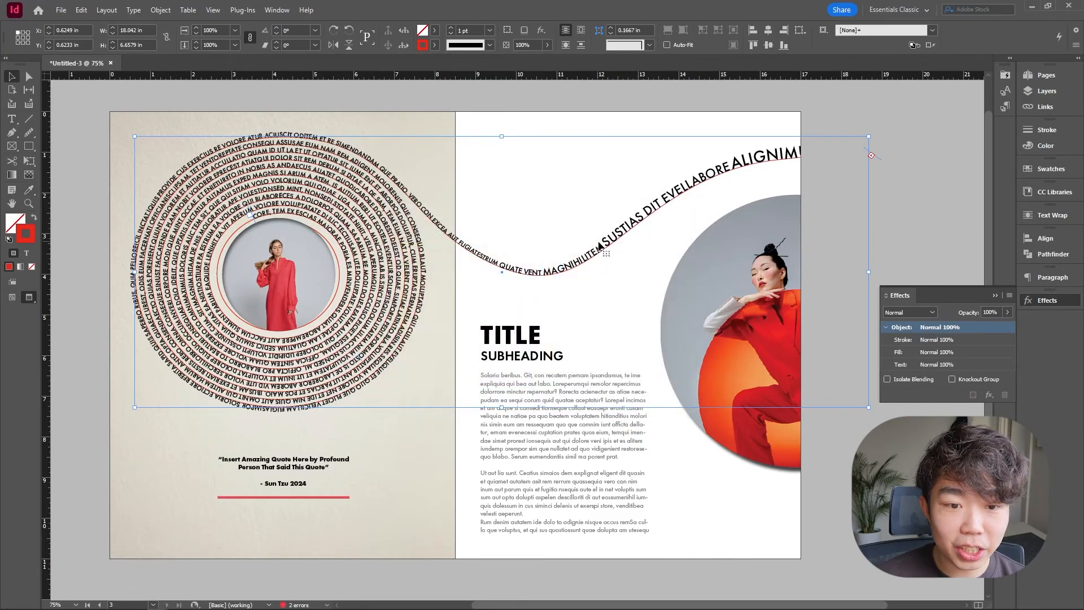
# Color the word SUSTIAS on the wave path red by pasting hex e92819 as its fill.
pyautogui.doubleClick(542, 267)
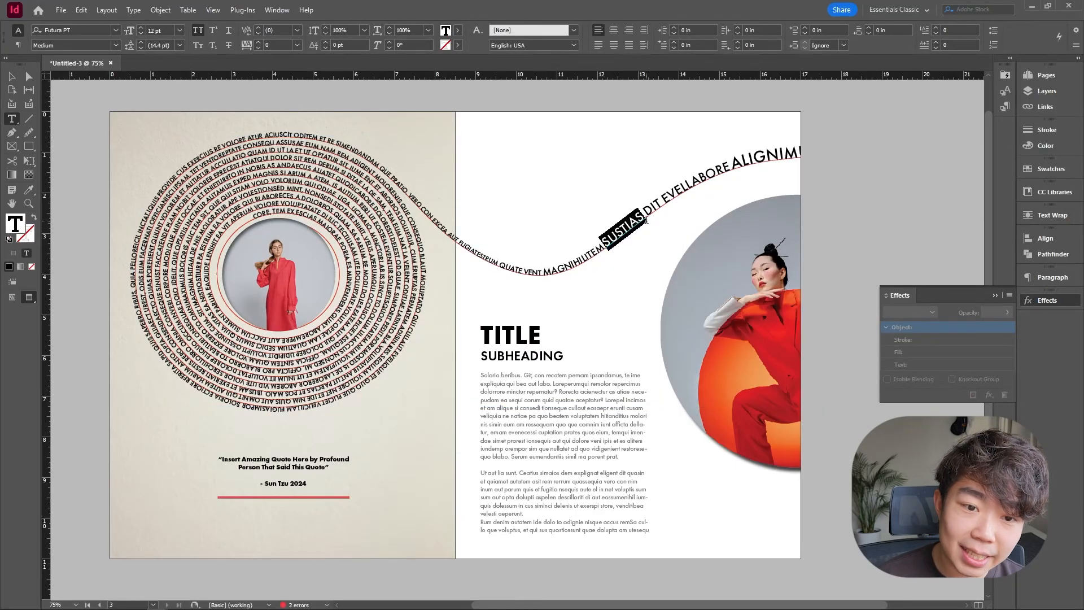
pyautogui.doubleClick(17, 224)
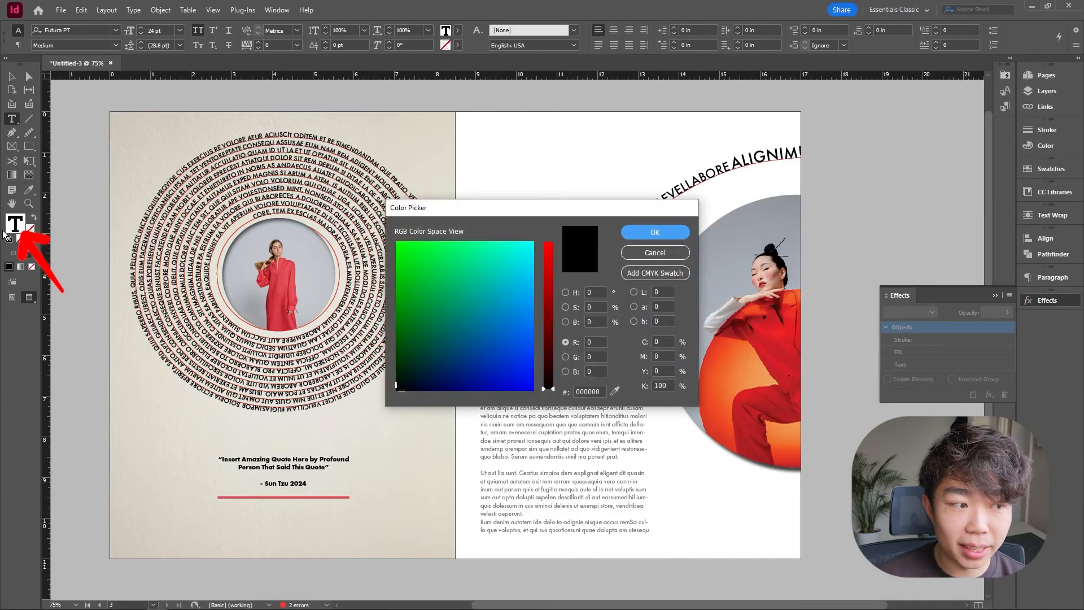
pyautogui.doubleClick(590, 391)
pyautogui.hotkey('ctrl', 'v')
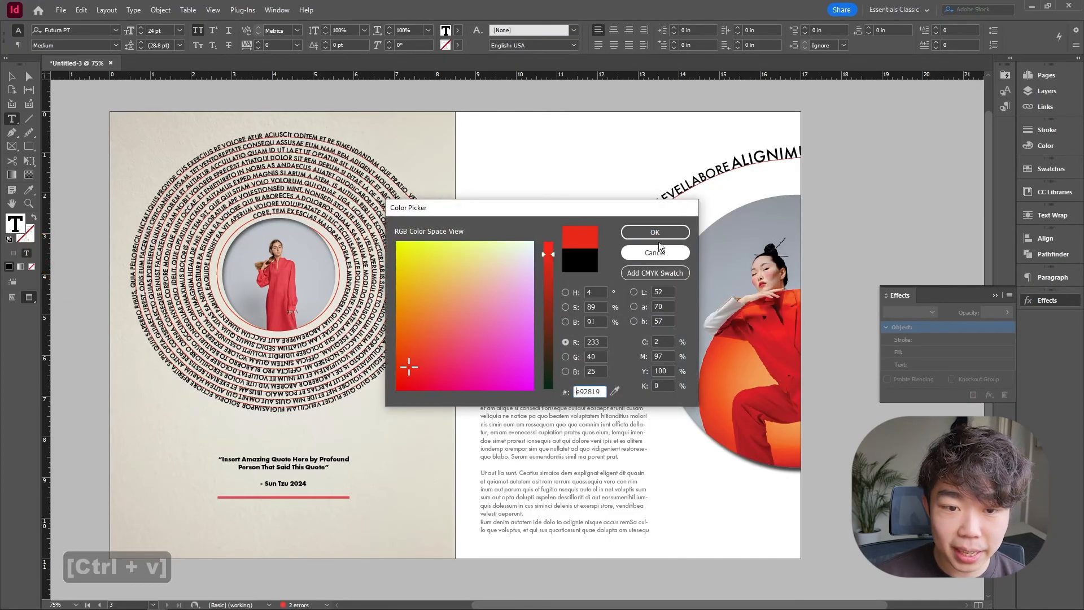
pyautogui.click(661, 233)
pyautogui.click(11, 76)
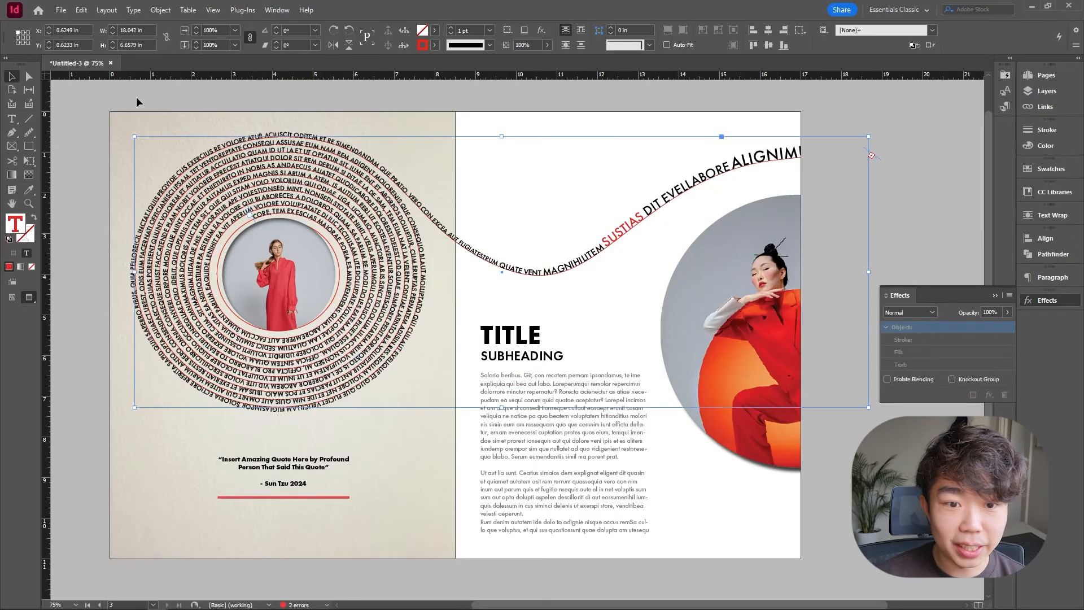
pyautogui.click(641, 120)
# Set the stroke of the spiral and wave text path to None.
pyautogui.press('w')
pyautogui.press('w')
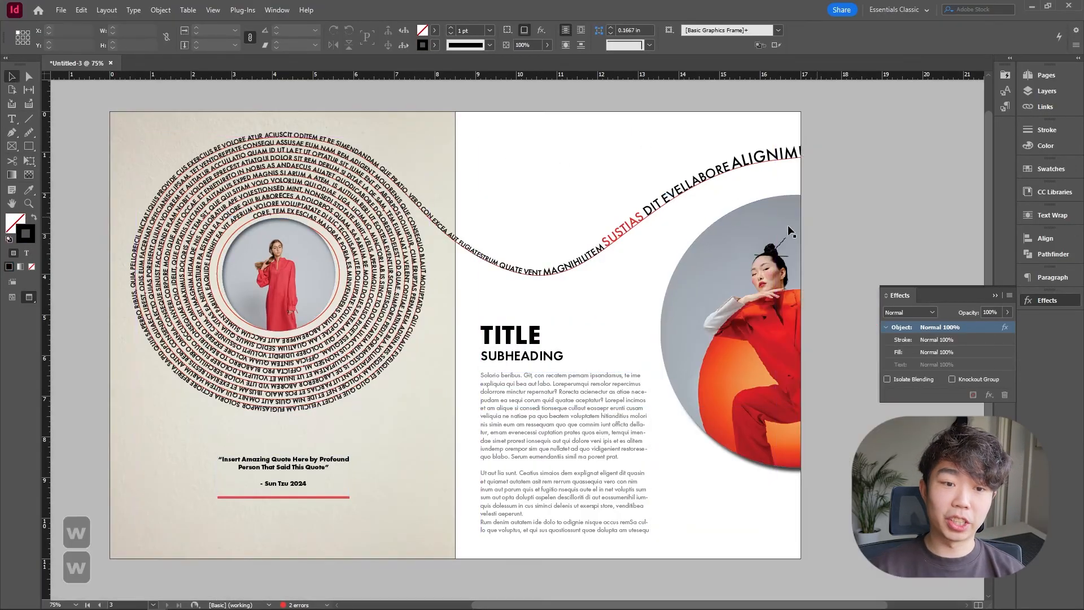
pyautogui.click(740, 170)
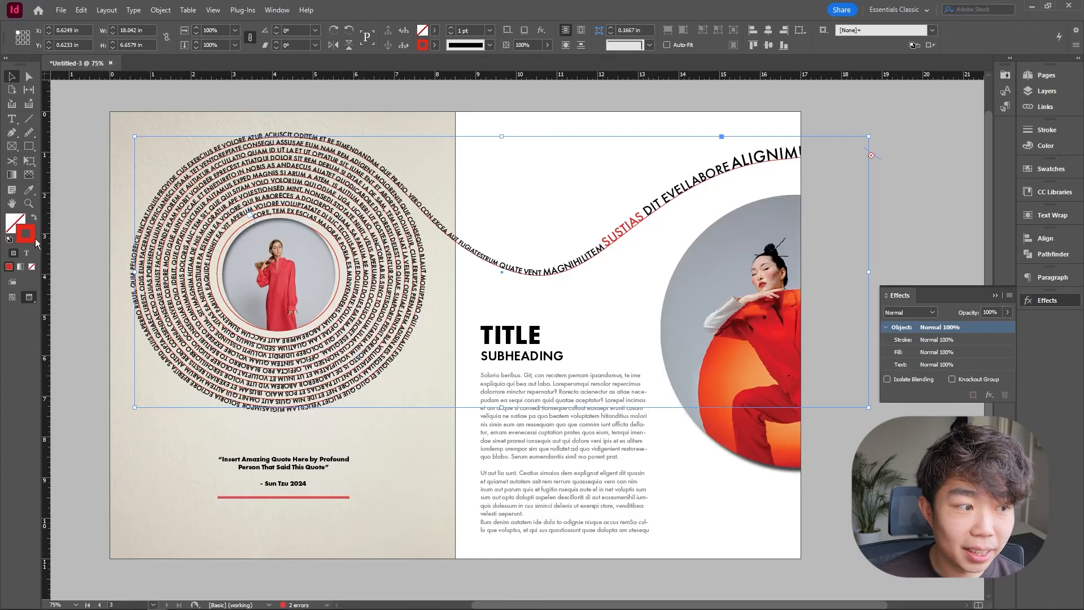
pyautogui.click(435, 45)
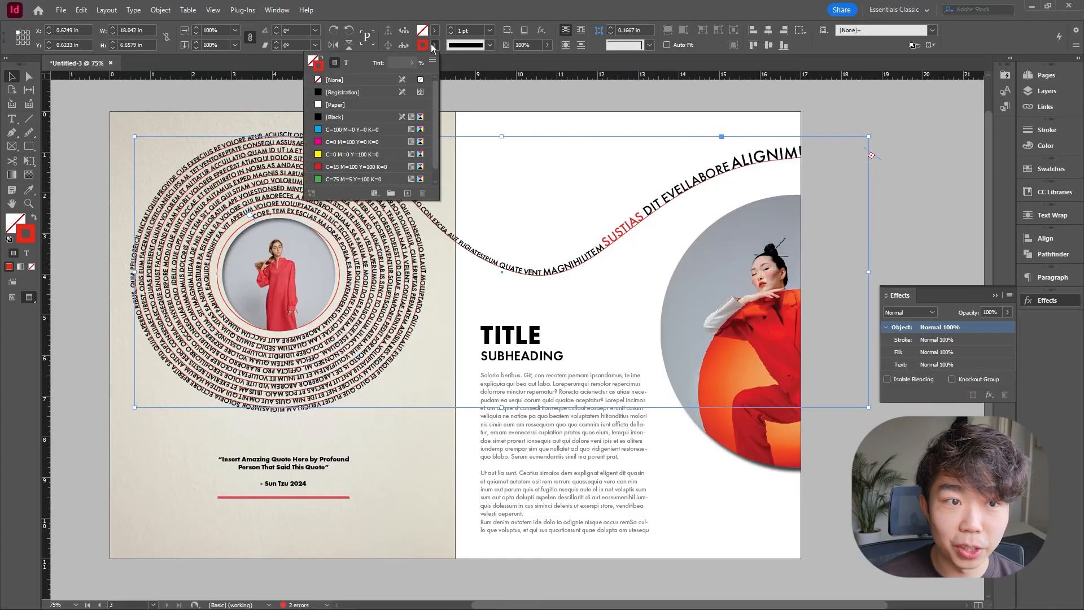
pyautogui.click(360, 81)
pyautogui.click(658, 110)
# Color the word ALIGNIMUSAM on the wave path with the same red e92819.
pyautogui.press('t')
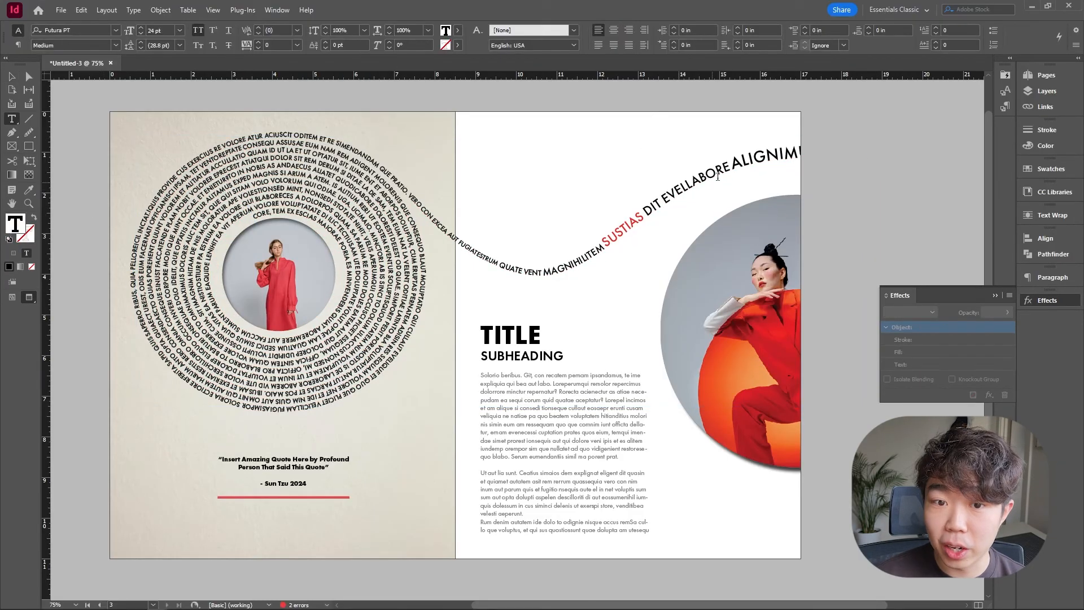
pyautogui.moveTo(732, 164); pyautogui.dragTo(821, 146)
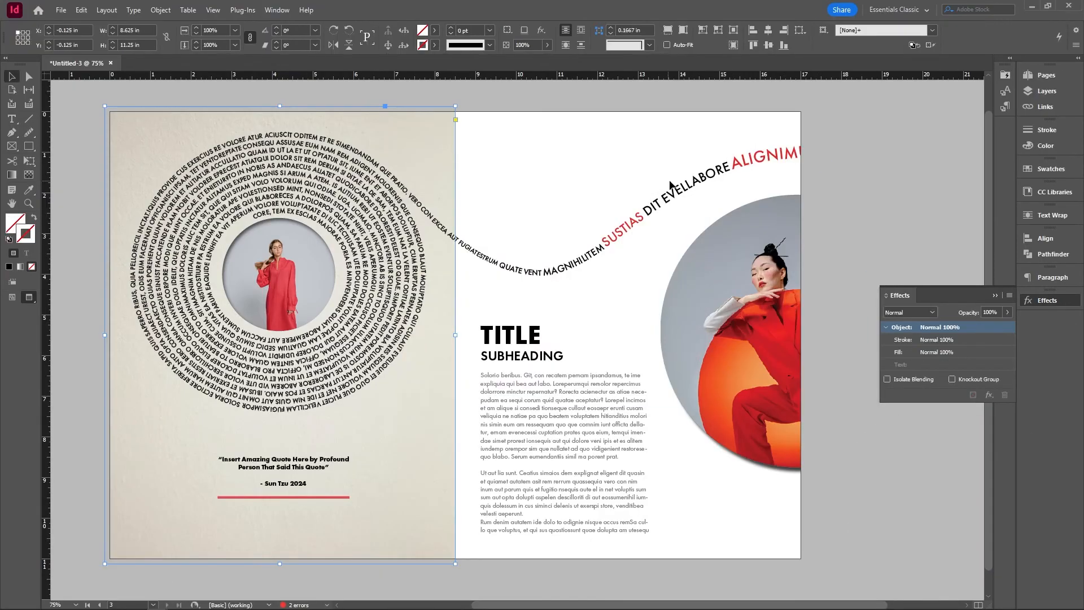
pyautogui.hotkey('ctrl', 'v')
pyautogui.click(654, 232)
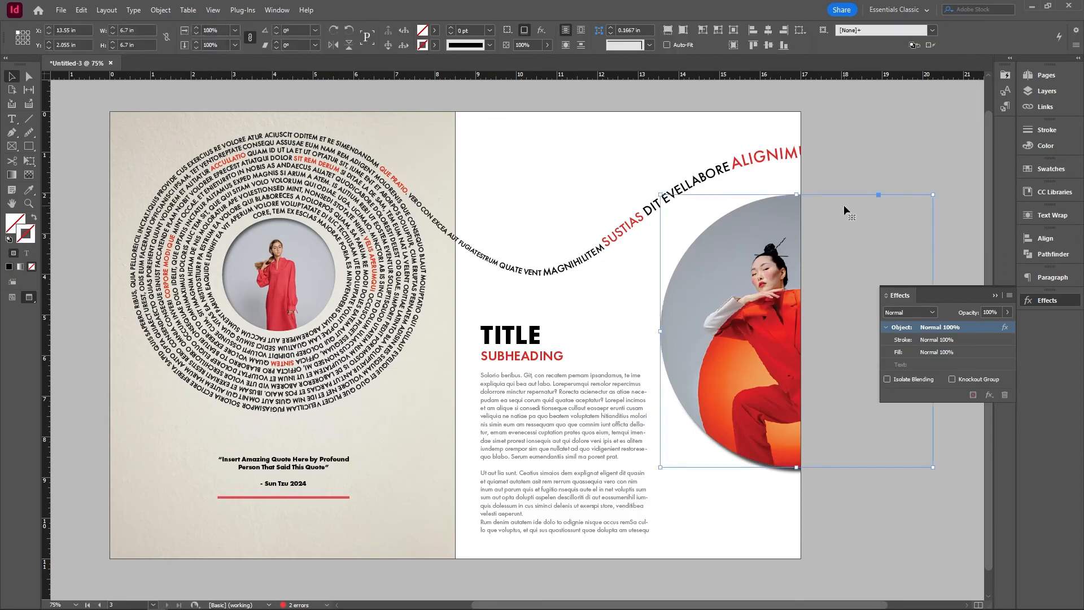
pyautogui.click(607, 120)
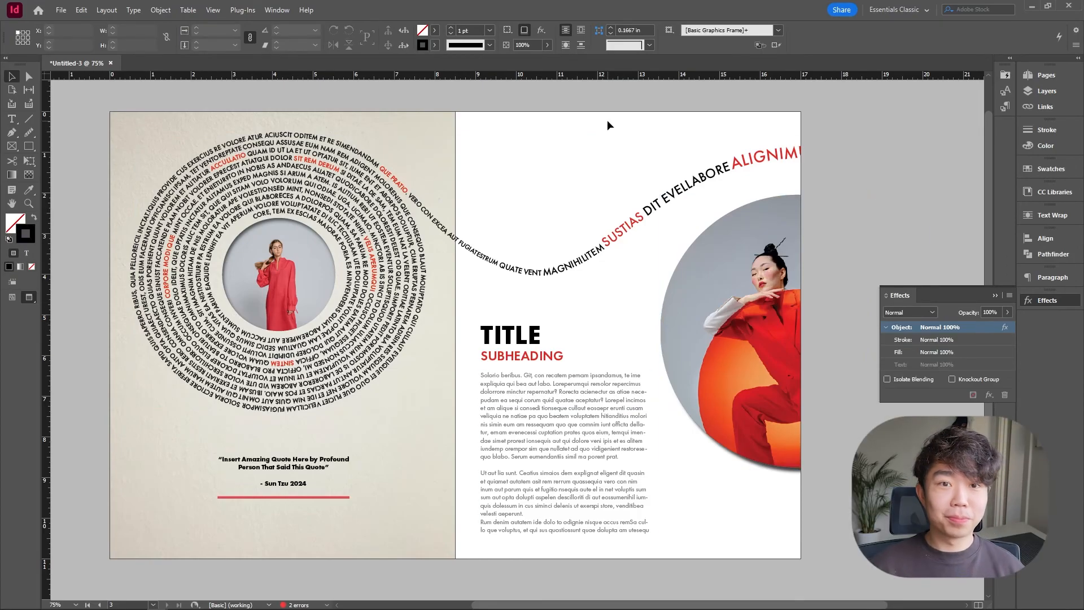